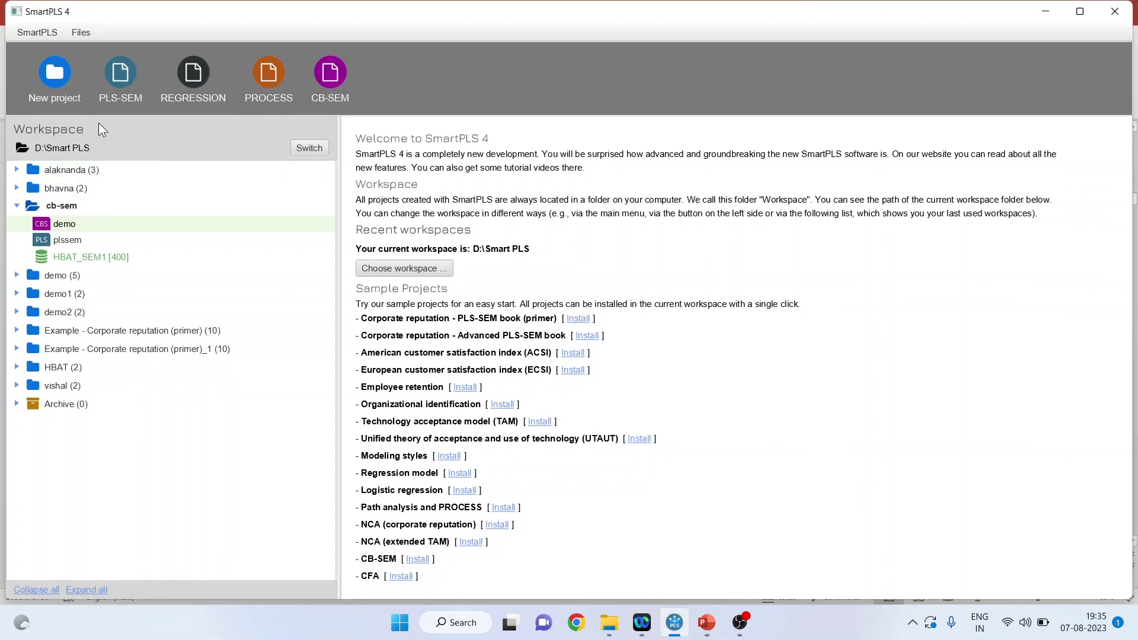
Create a new project named cbsem in the workspace
{"action": "left_click", "coordinate": [55, 83]}
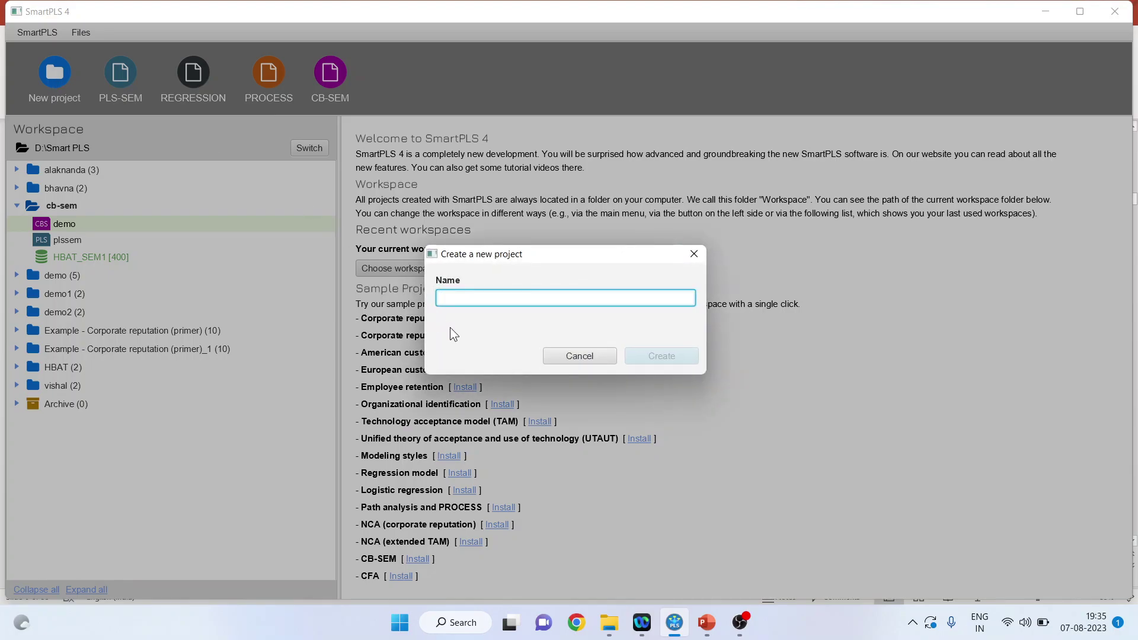
{"action": "type", "text": "cbse"}
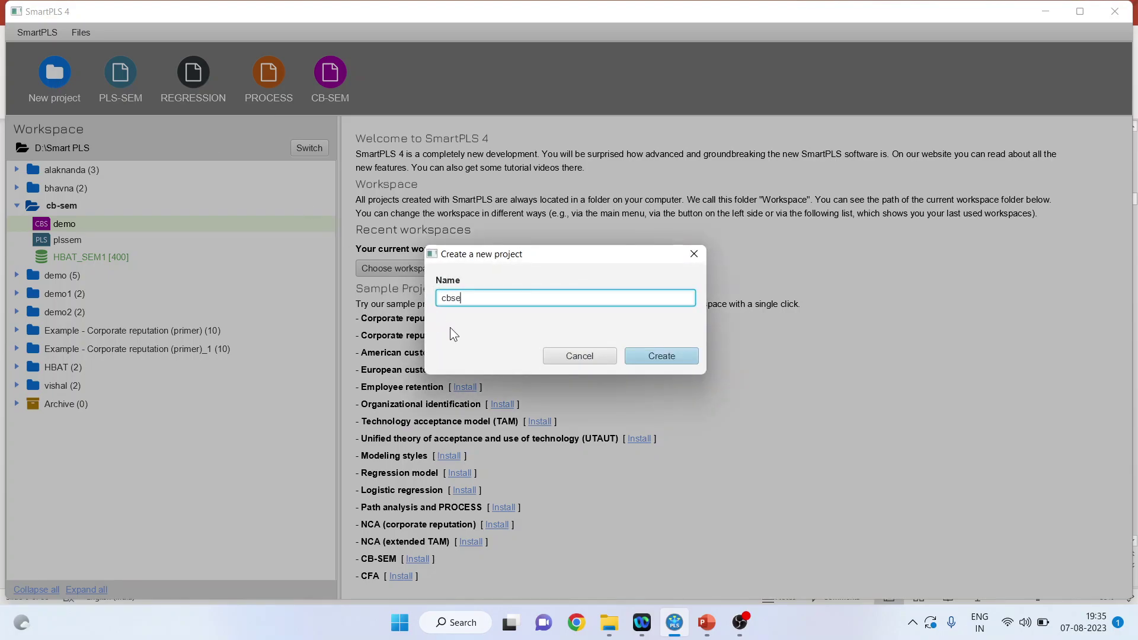
{"action": "type", "text": "m"}
{"action": "left_click", "coordinate": [677, 358]}
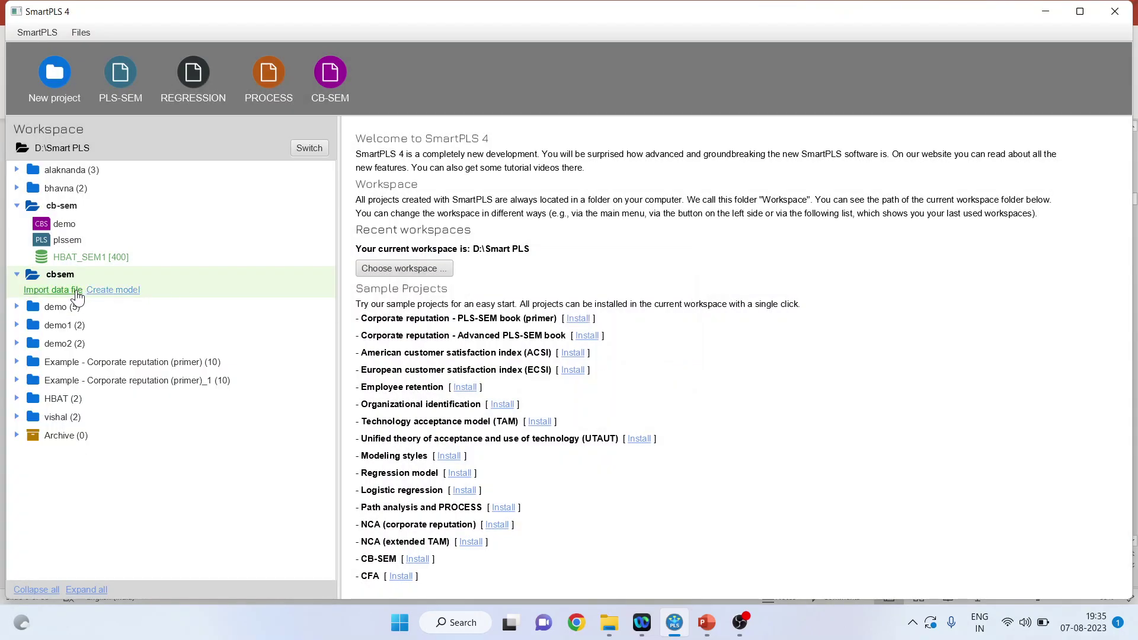
Import the HBAT_SEM1 Excel data file into the cbsem project with all indicators included, and return to the workspace
{"action": "left_click", "coordinate": [76, 290]}
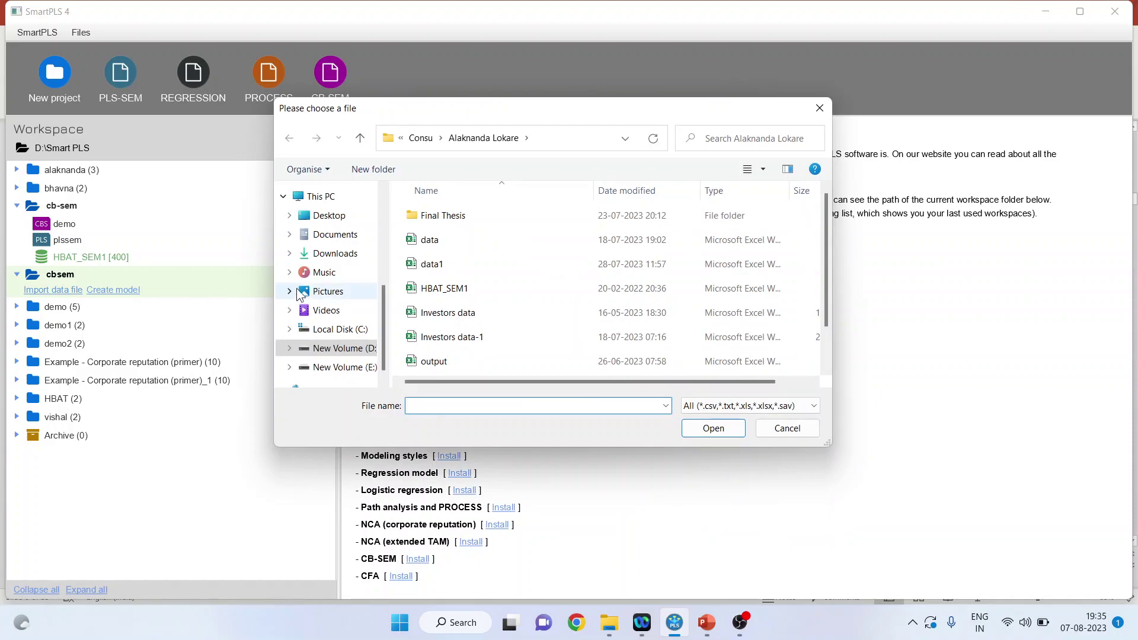
{"action": "left_click", "coordinate": [447, 290]}
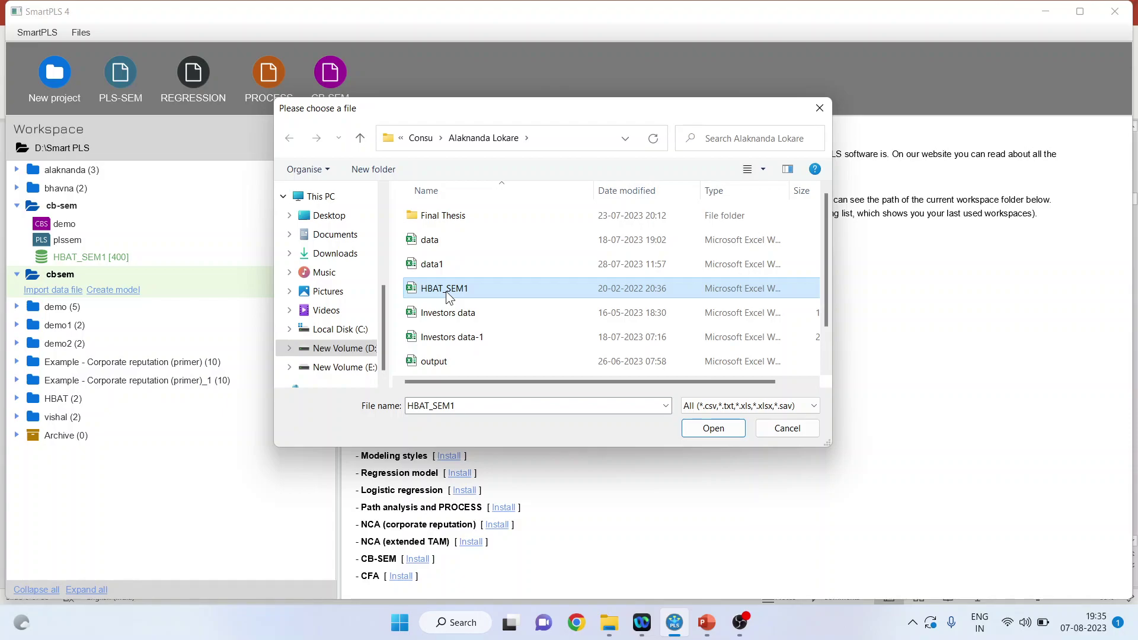
{"action": "left_click", "coordinate": [698, 433]}
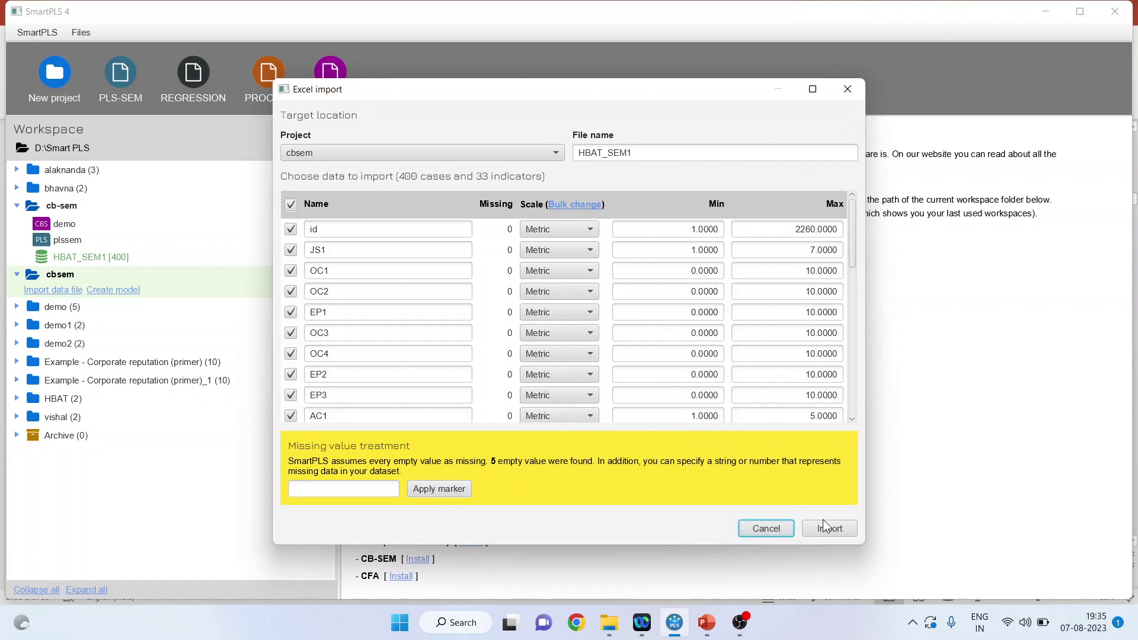
{"action": "left_click", "coordinate": [828, 528]}
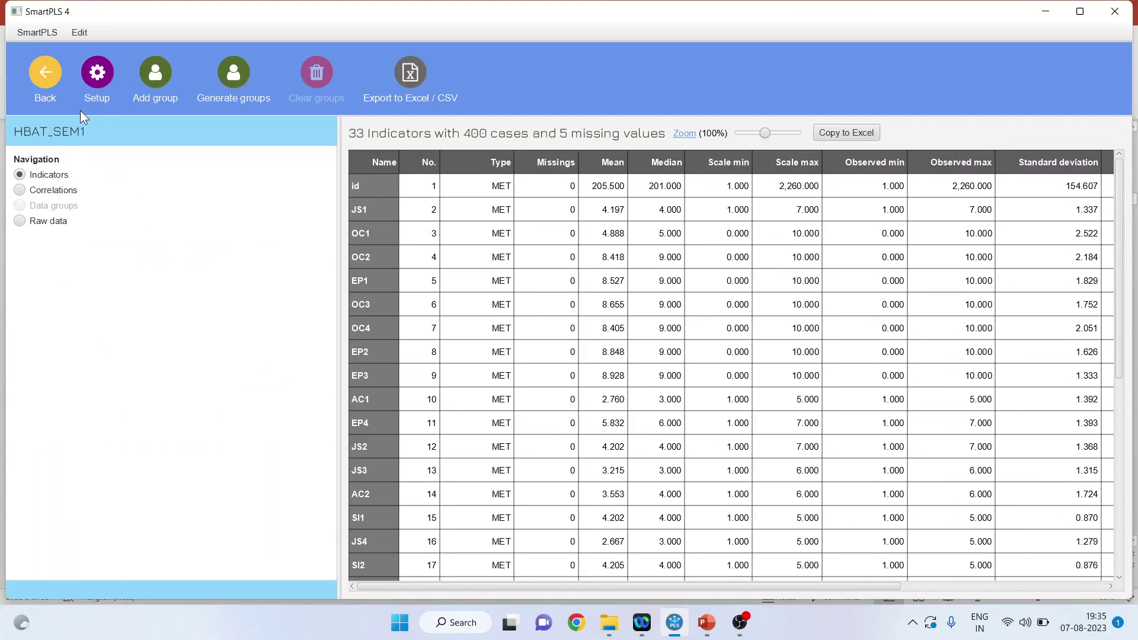
{"action": "left_click", "coordinate": [45, 74]}
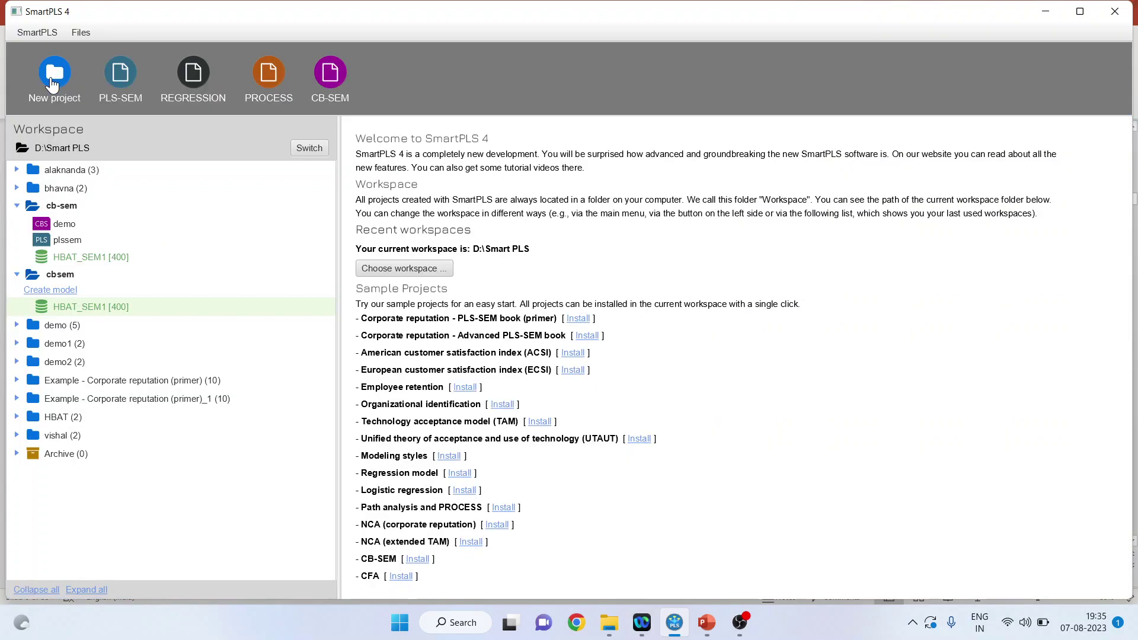
Create a CB-SEM model named hbat in the cbsem project
{"action": "left_click", "coordinate": [70, 292]}
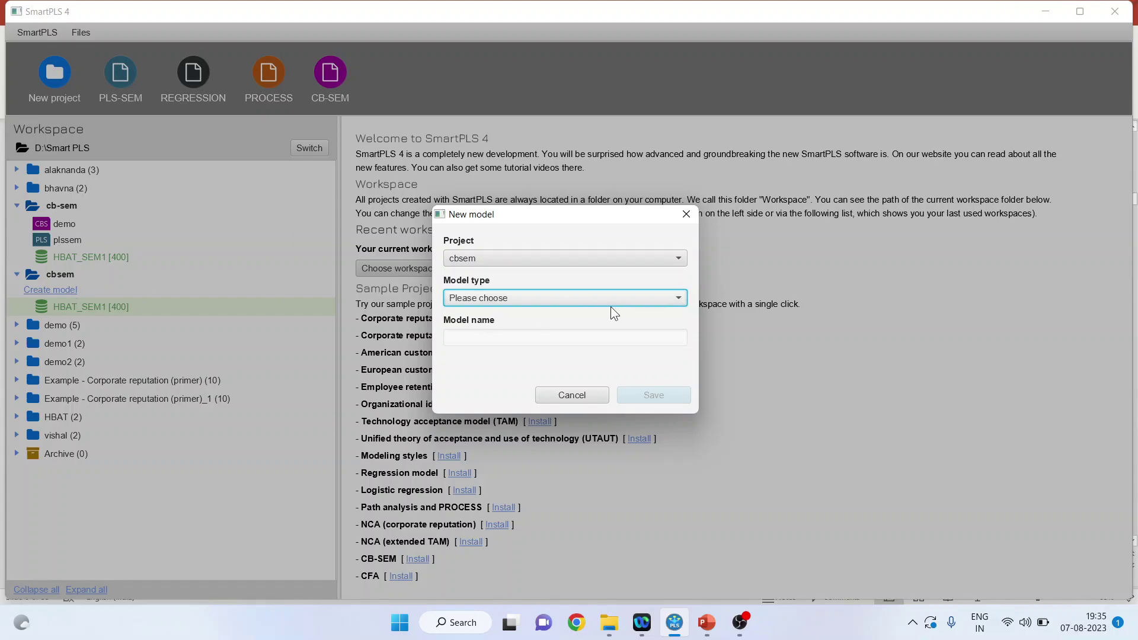
{"action": "left_click", "coordinate": [678, 299]}
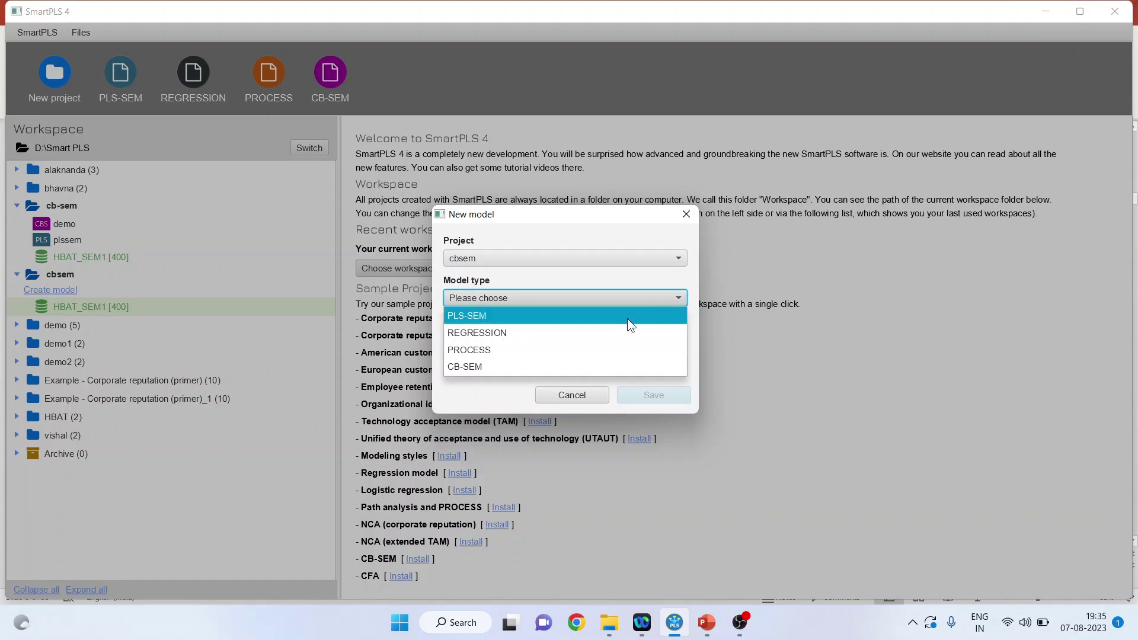
{"action": "left_click", "coordinate": [542, 367]}
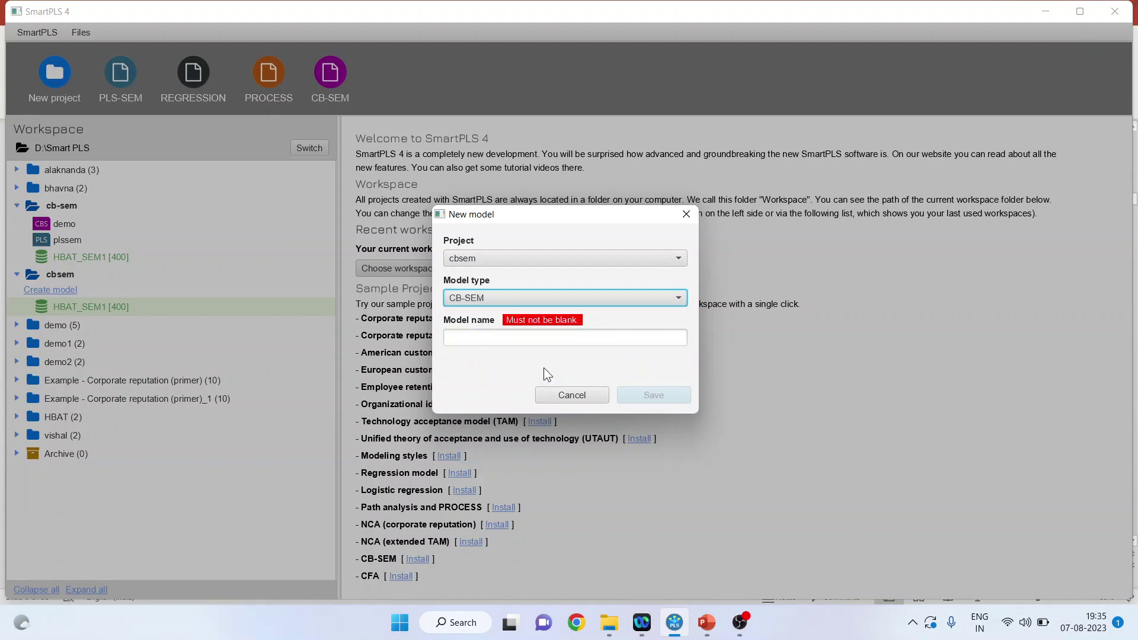
{"action": "left_click", "coordinate": [503, 343]}
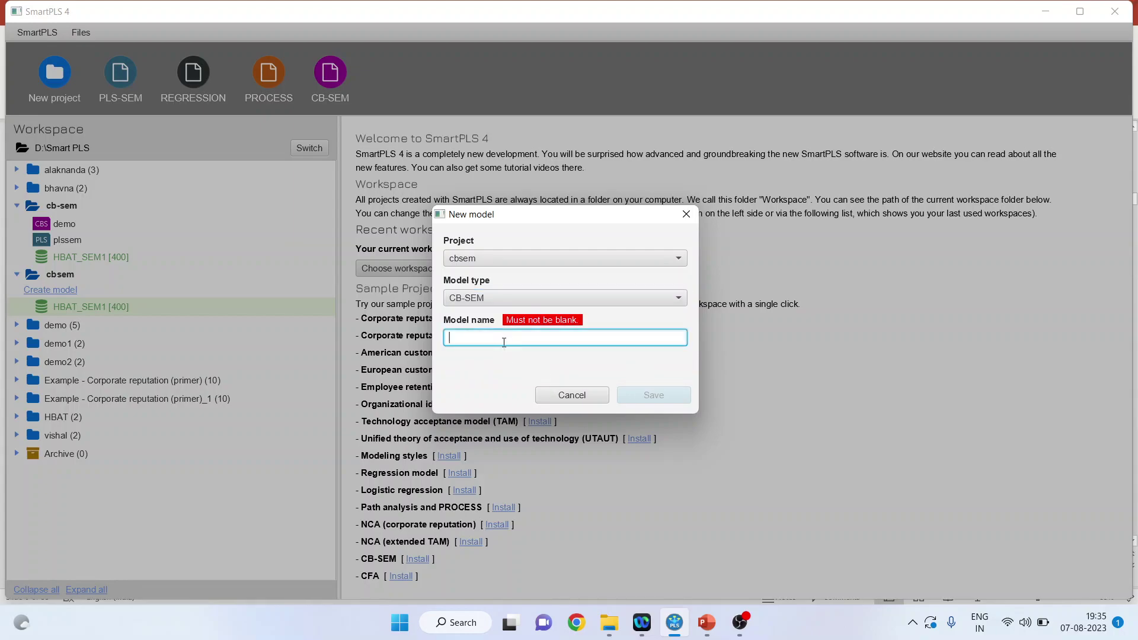
{"action": "type", "text": "hbat"}
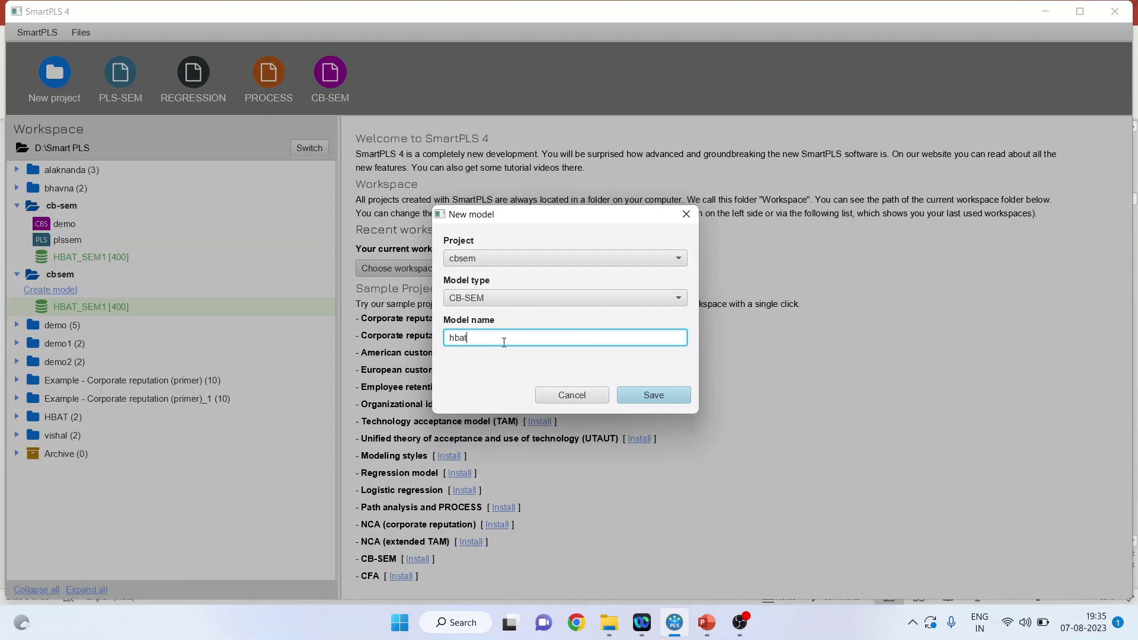
{"action": "left_click", "coordinate": [650, 396]}
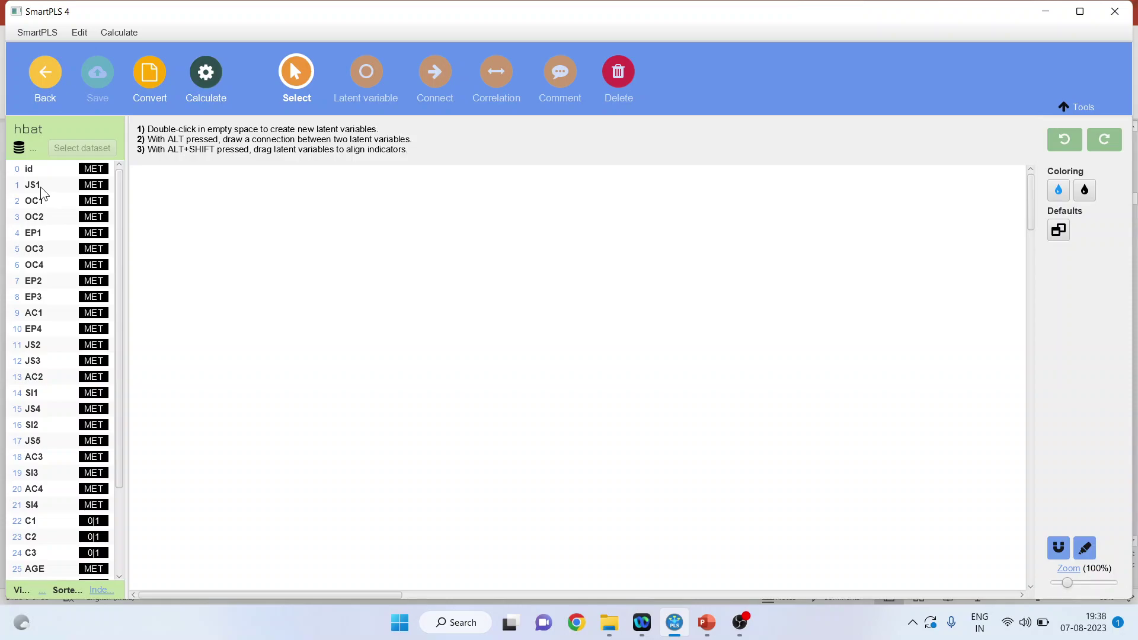
{"action": "left_click", "coordinate": [39, 186]}
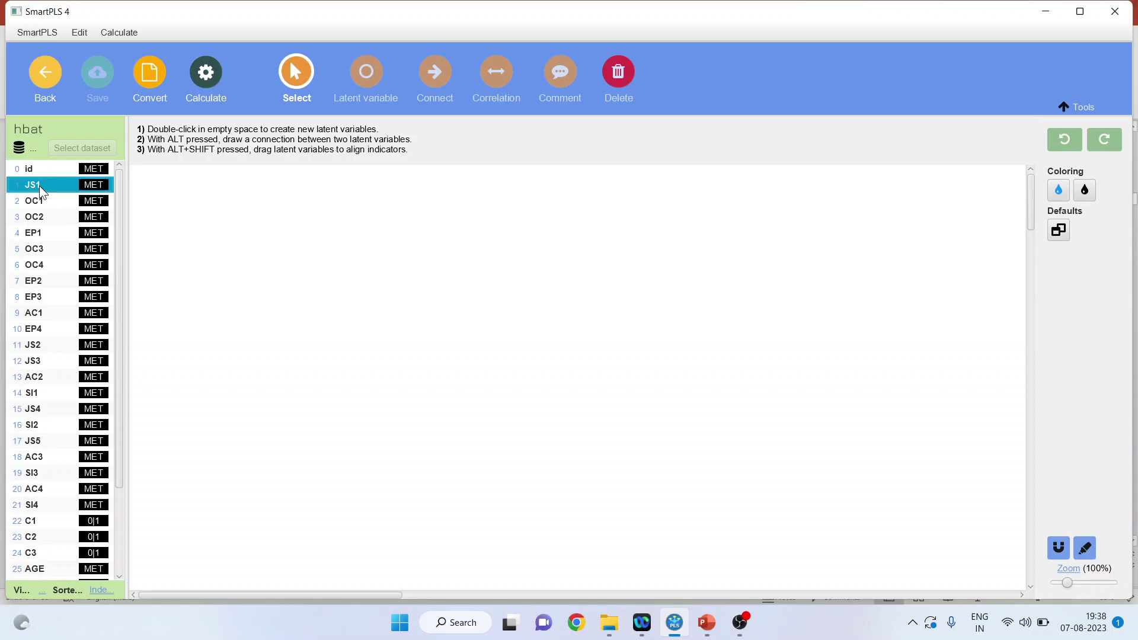
{"action": "left_click", "coordinate": [43, 346]}
{"action": "left_click", "coordinate": [46, 361]}
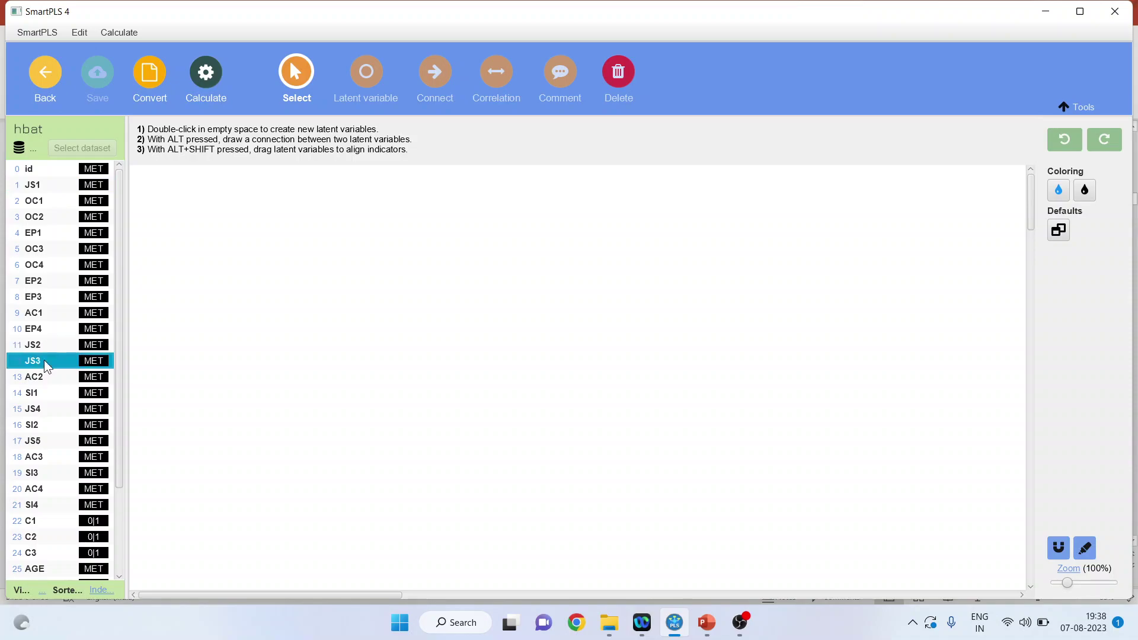
{"action": "left_click", "coordinate": [44, 408]}
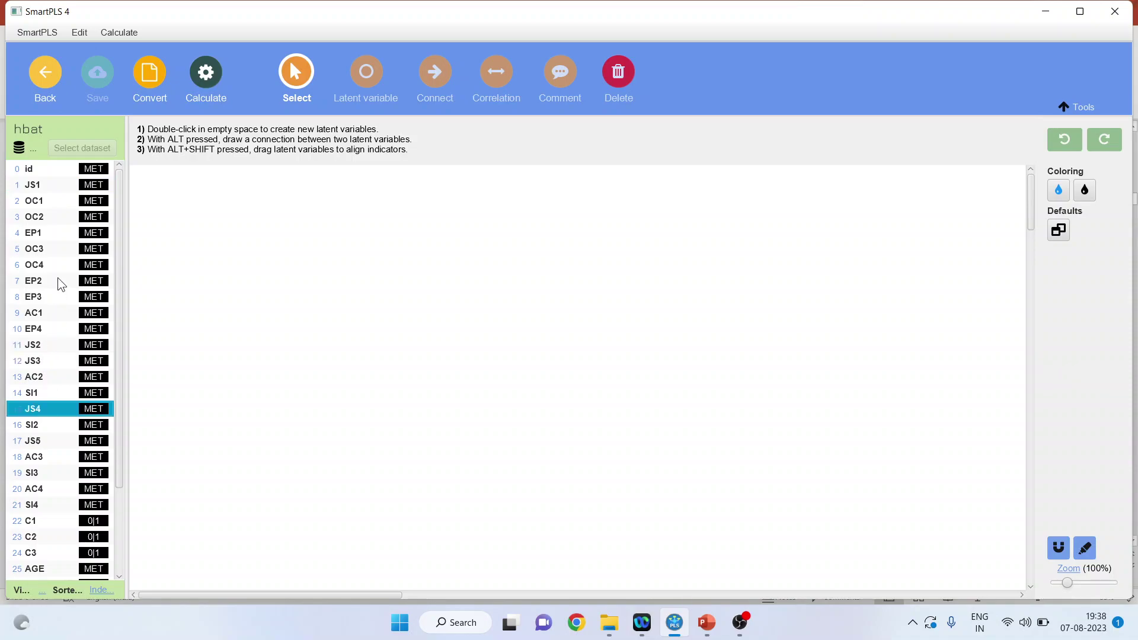
Add a latent variable built from indicators JS1, JS2, JS3 and JS4 to the upper-left area of the empty canvas
{"action": "left_click", "coordinate": [45, 186]}
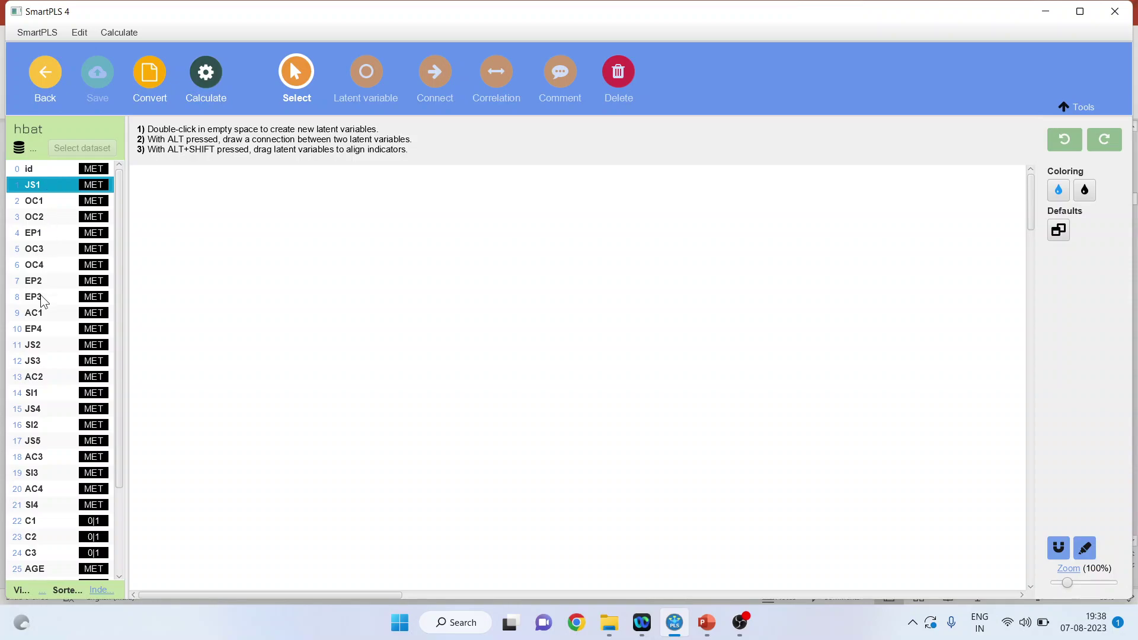
{"action": "left_click", "coordinate": [46, 344], "text": "ctrl"}
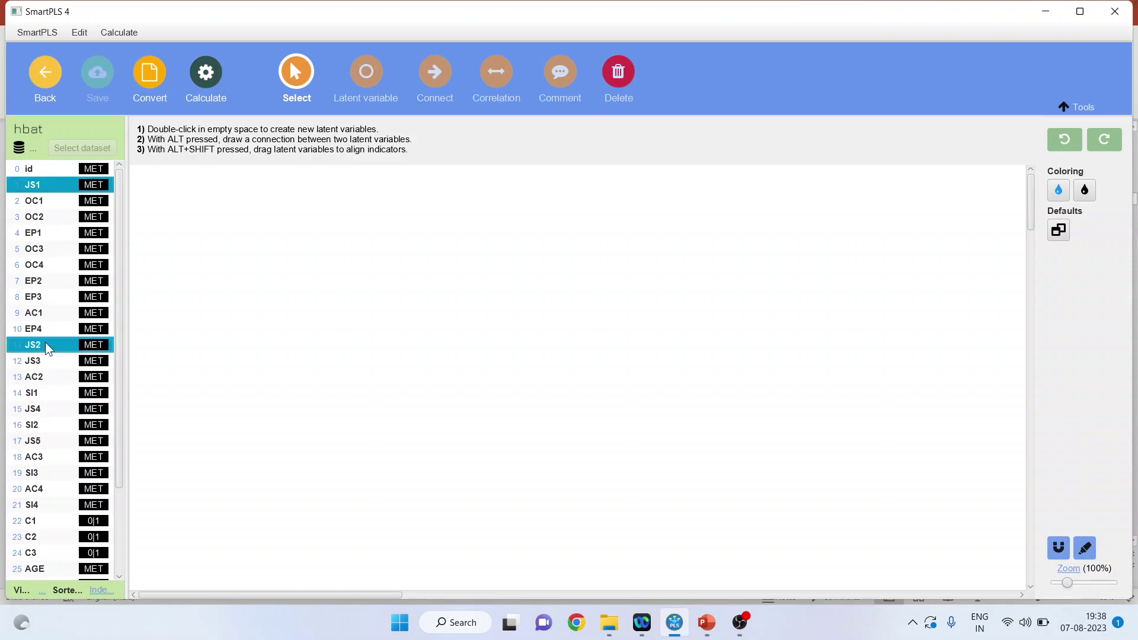
{"action": "left_click", "coordinate": [45, 359], "text": "ctrl"}
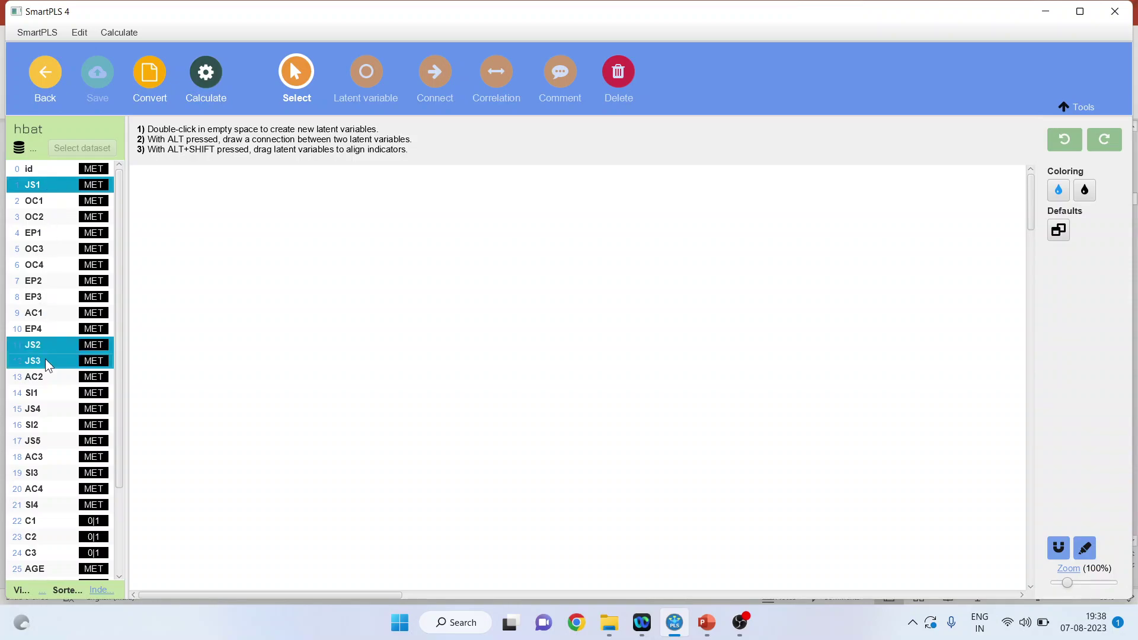
{"action": "left_click", "coordinate": [48, 410], "text": "ctrl"}
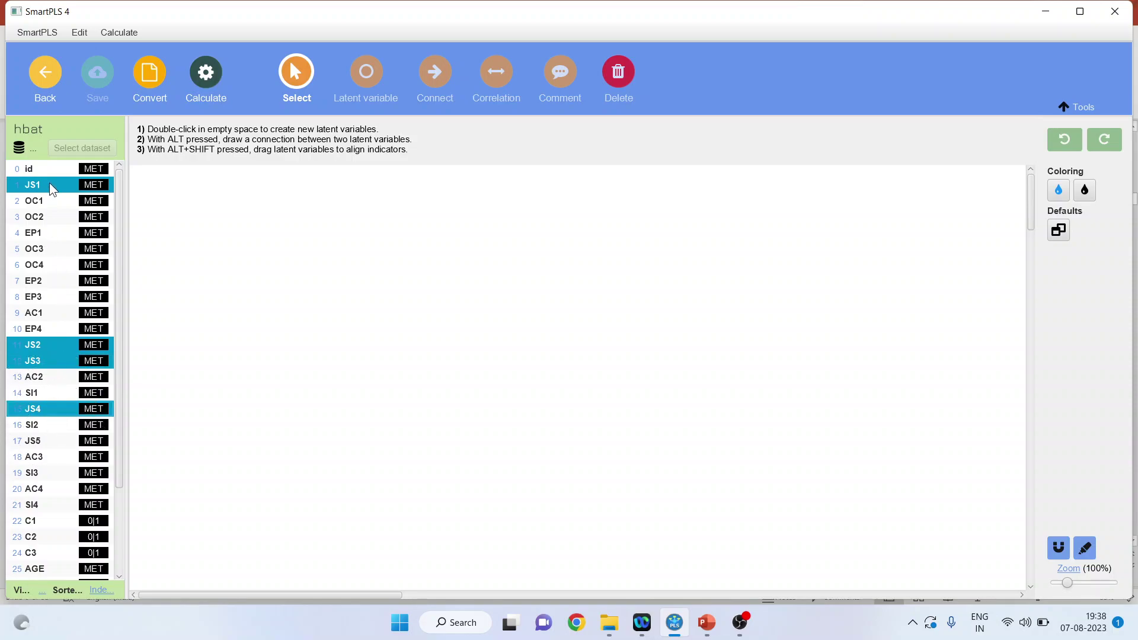
{"action": "left_click_drag", "start_coordinate": [50, 186], "coordinate": [290, 255]}
Name the new latent variable with the JS indicators Job Satisfaction
{"action": "key", "text": "BackSpace"}
{"action": "type", "text": "ob "}
{"action": "type", "text": "Satsifac"}
{"action": "key", "text": "BackSpace"}
{"action": "key", "text": "BackSpace"}
{"action": "key", "text": "BackSpace"}
{"action": "key", "text": "BackSpace"}
{"action": "key", "text": "BackSpace"}
{"action": "type", "text": "isfaction"}
{"action": "key", "text": "Return"}
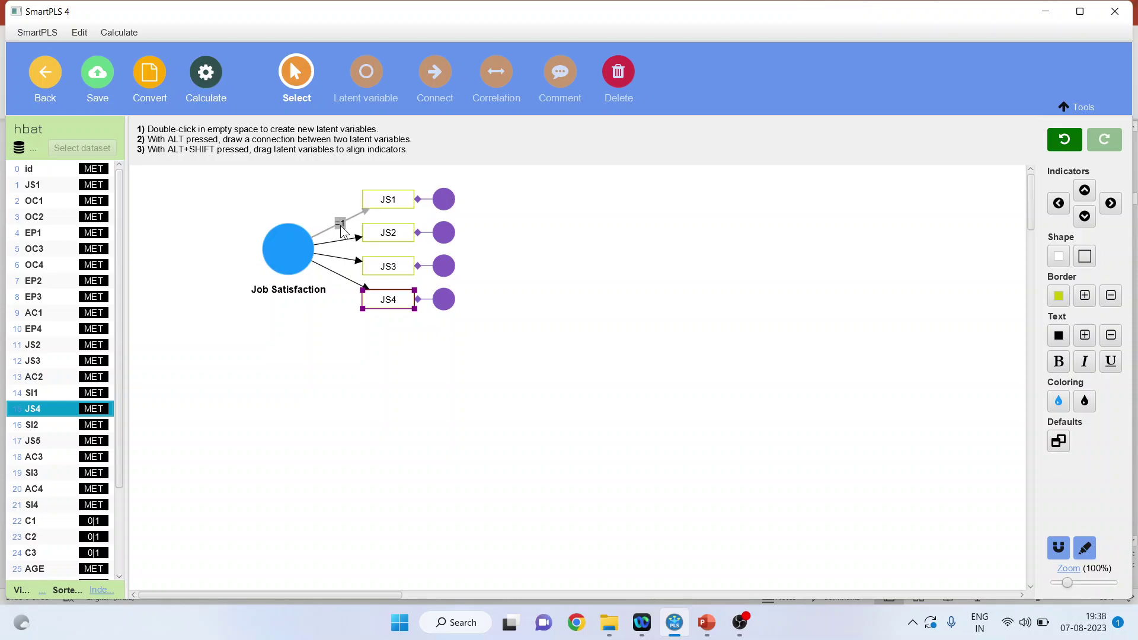
Align the Job Satisfaction indicators to the left of the construct and move the whole construct slightly up and to the right
{"action": "left_click", "coordinate": [288, 249]}
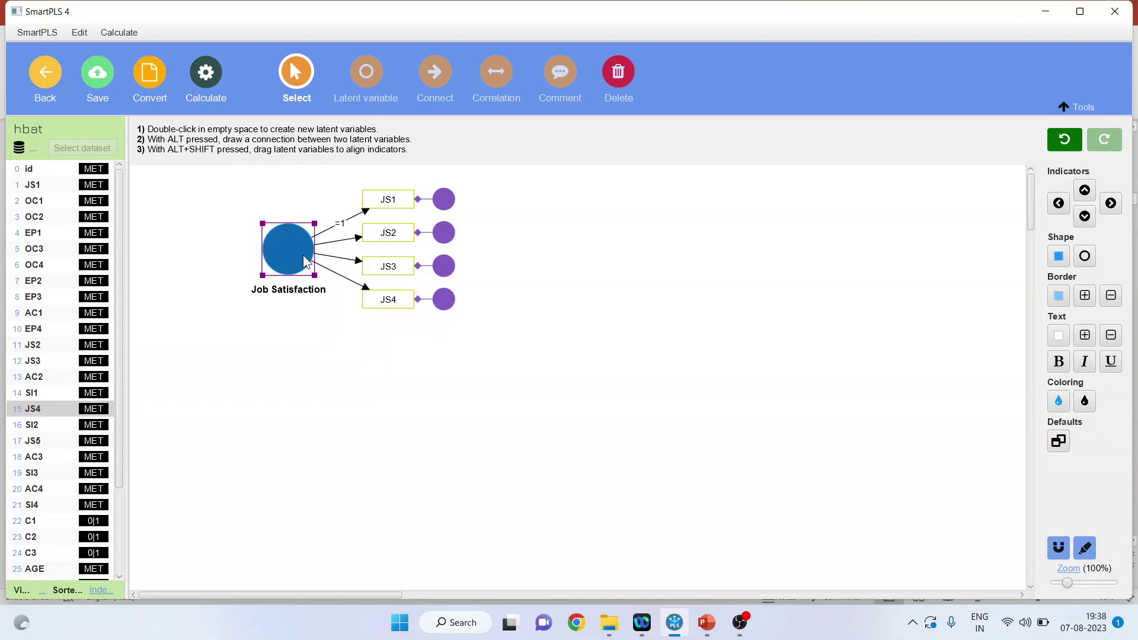
{"action": "left_click", "coordinate": [1058, 203]}
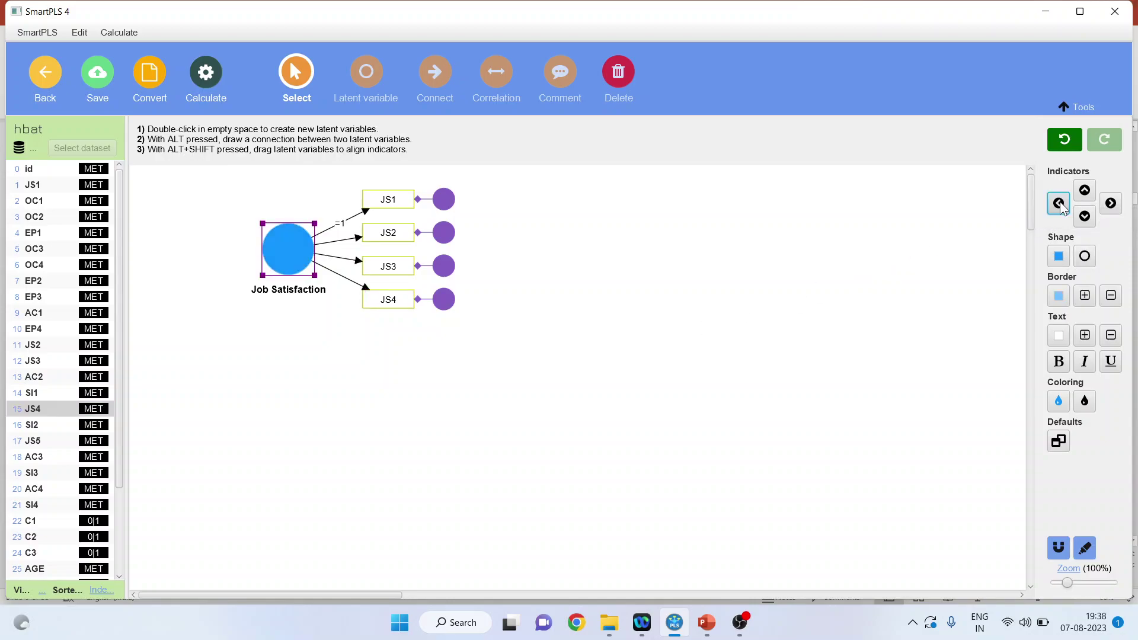
{"action": "left_click", "coordinate": [1067, 582]}
{"action": "left_click_drag", "start_coordinate": [1067, 584], "coordinate": [1064, 587]}
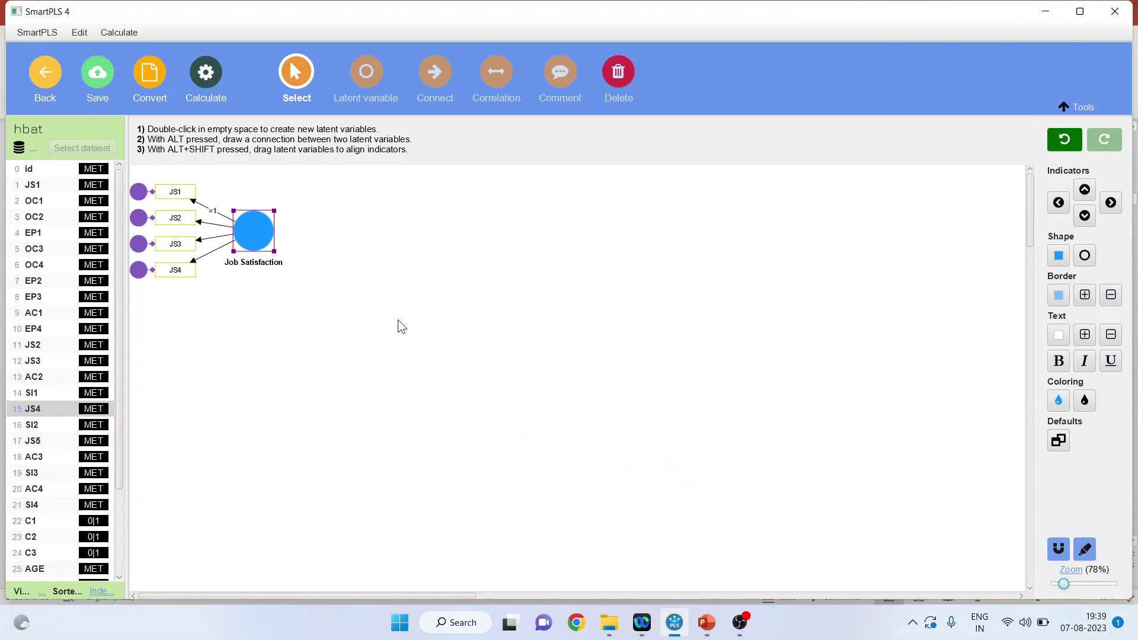
{"action": "left_click_drag", "start_coordinate": [264, 244], "coordinate": [282, 228]}
{"action": "left_click", "coordinate": [367, 294]}
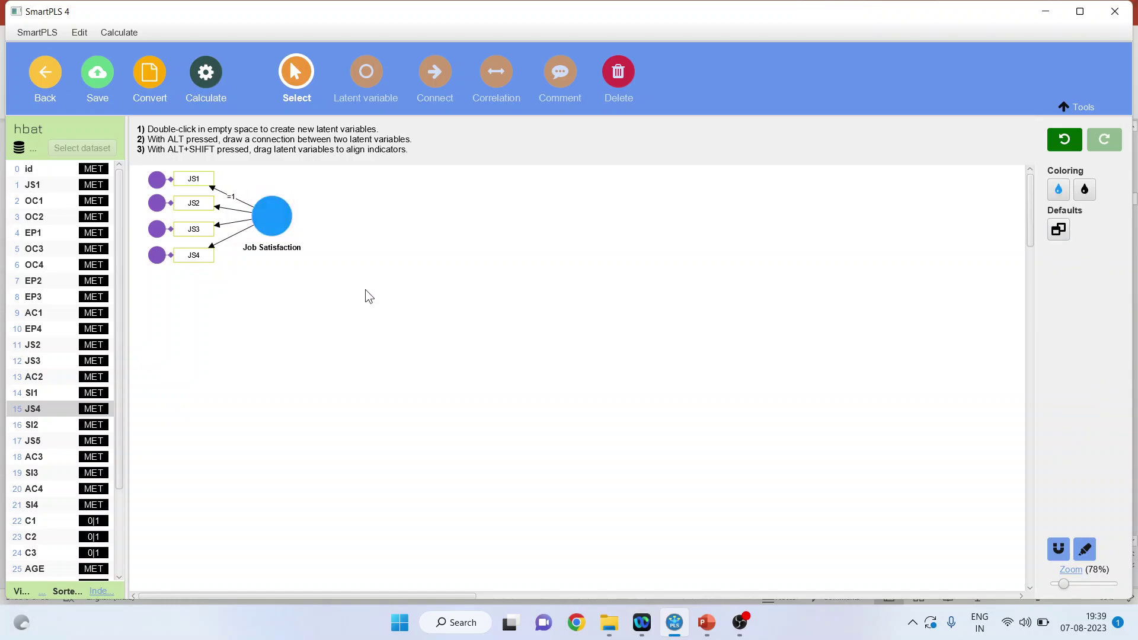
Add a latent variable built from indicators OC1, OC2, OC3 and OC4 below and to the right of Job Satisfaction
{"action": "left_click", "coordinate": [51, 205]}
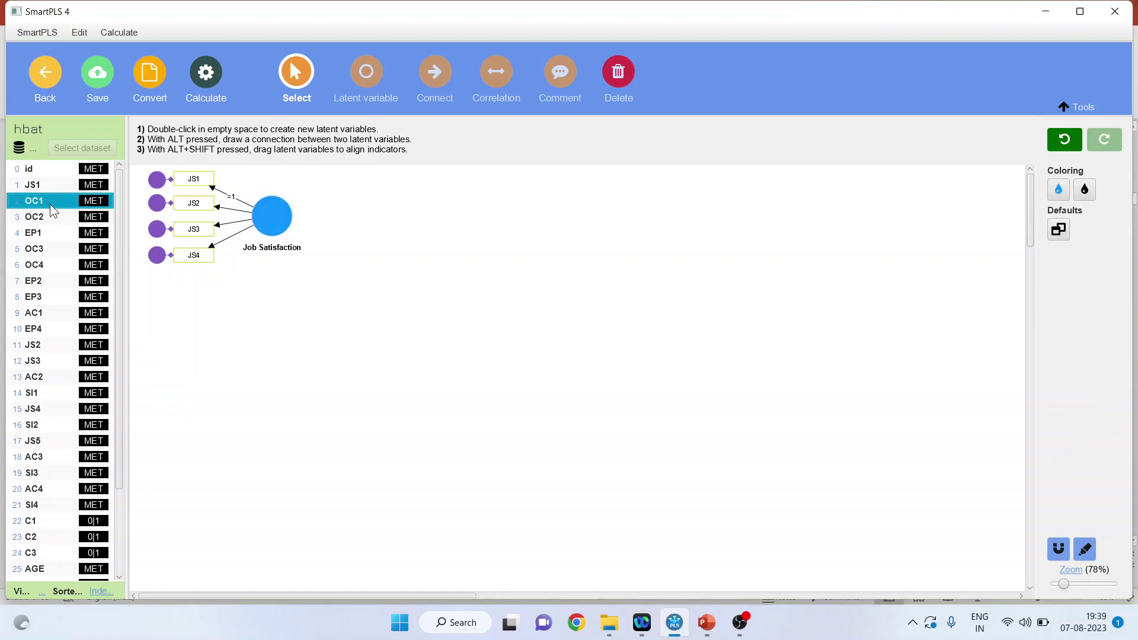
{"action": "left_click", "coordinate": [51, 217], "text": "shift"}
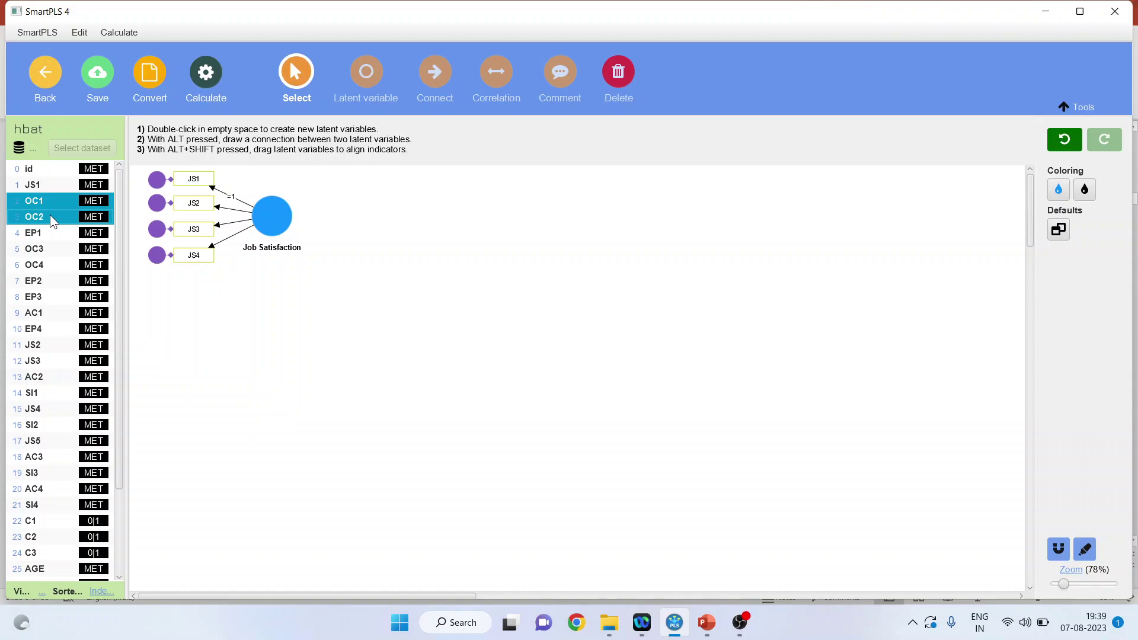
{"action": "left_click", "coordinate": [51, 250], "text": "ctrl"}
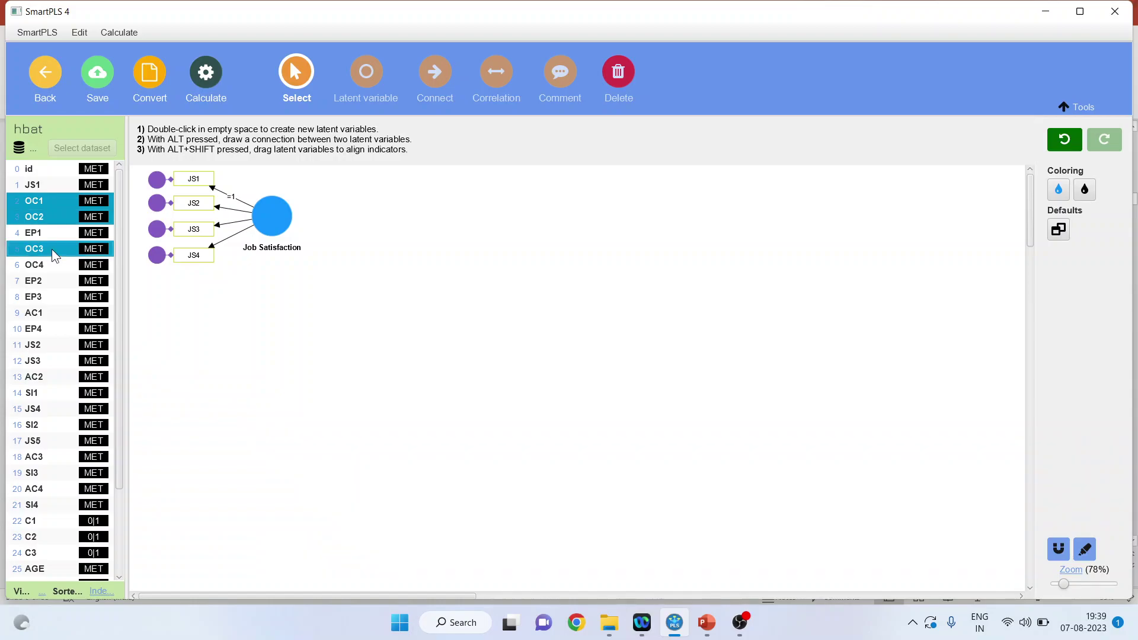
{"action": "left_click", "coordinate": [52, 262], "text": "ctrl"}
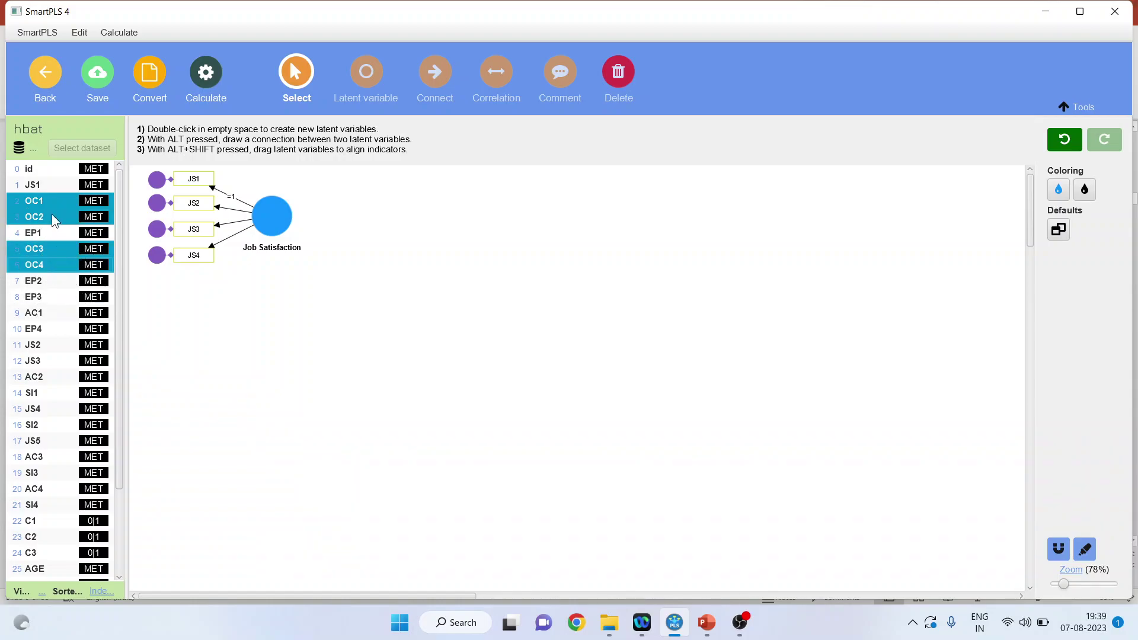
{"action": "left_click_drag", "start_coordinate": [52, 200], "coordinate": [350, 326]}
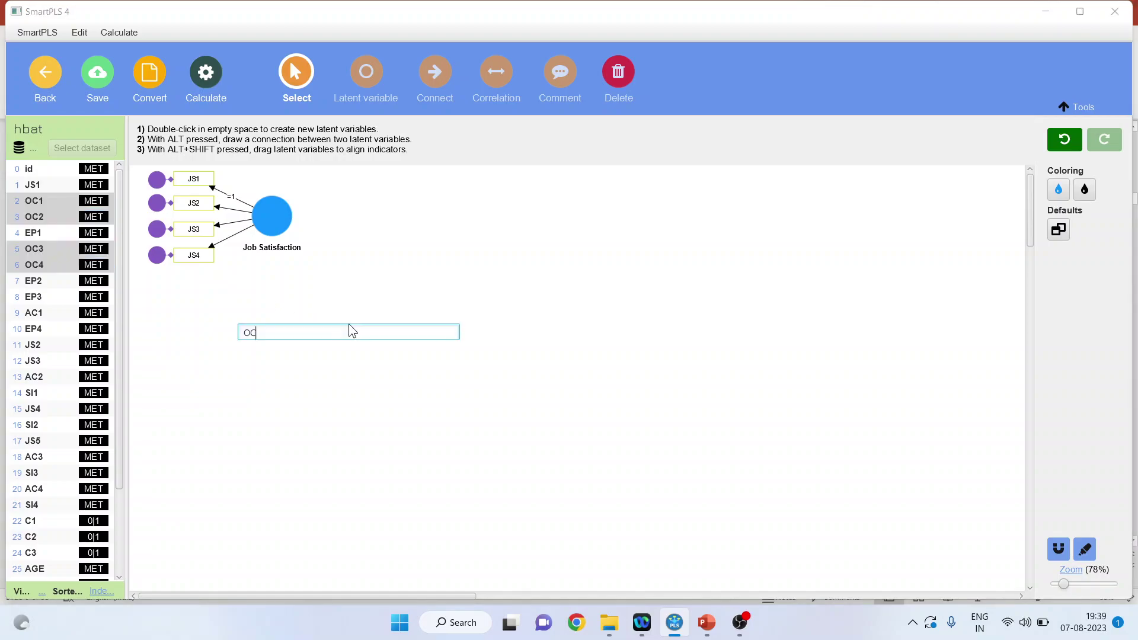
Name the new OC latent variable Organizational Commitment and align its indicators to the left of the construct
{"action": "key", "text": "BackSpace"}
{"action": "type", "text": "rga"}
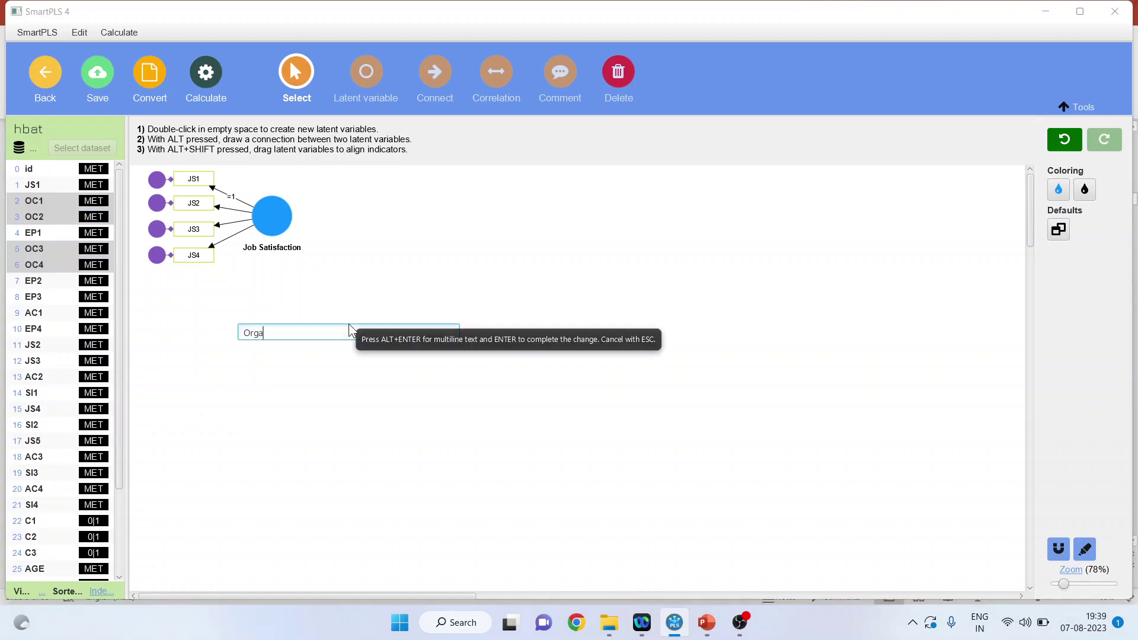
{"action": "type", "text": "nizational Commitme"}
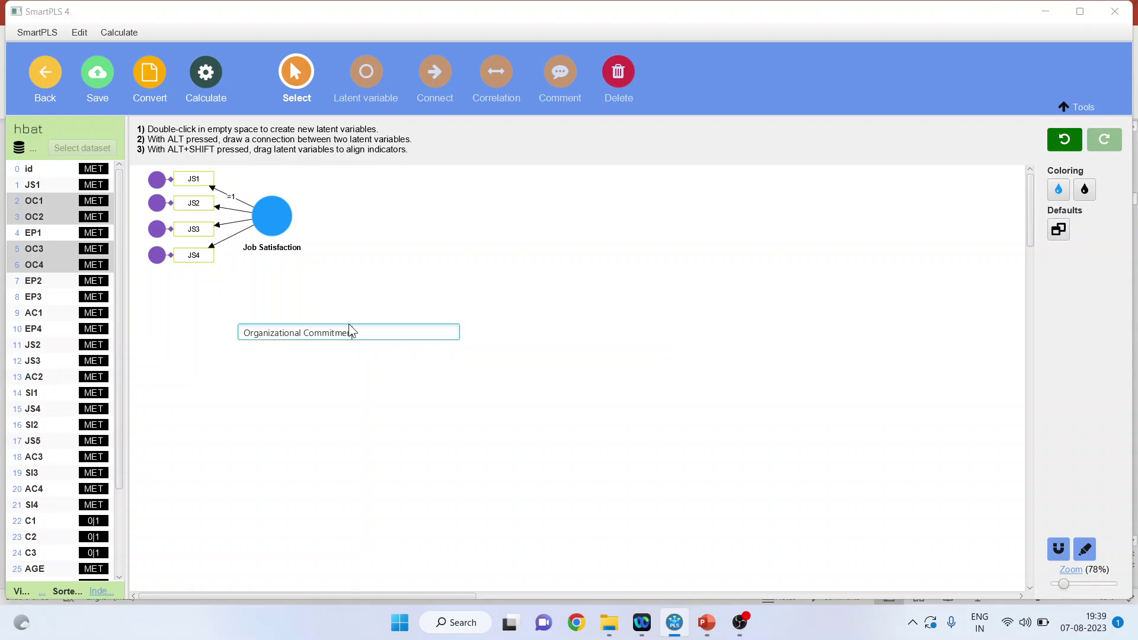
{"action": "type", "text": "nt"}
{"action": "key", "text": "Return"}
{"action": "left_click", "coordinate": [349, 331]}
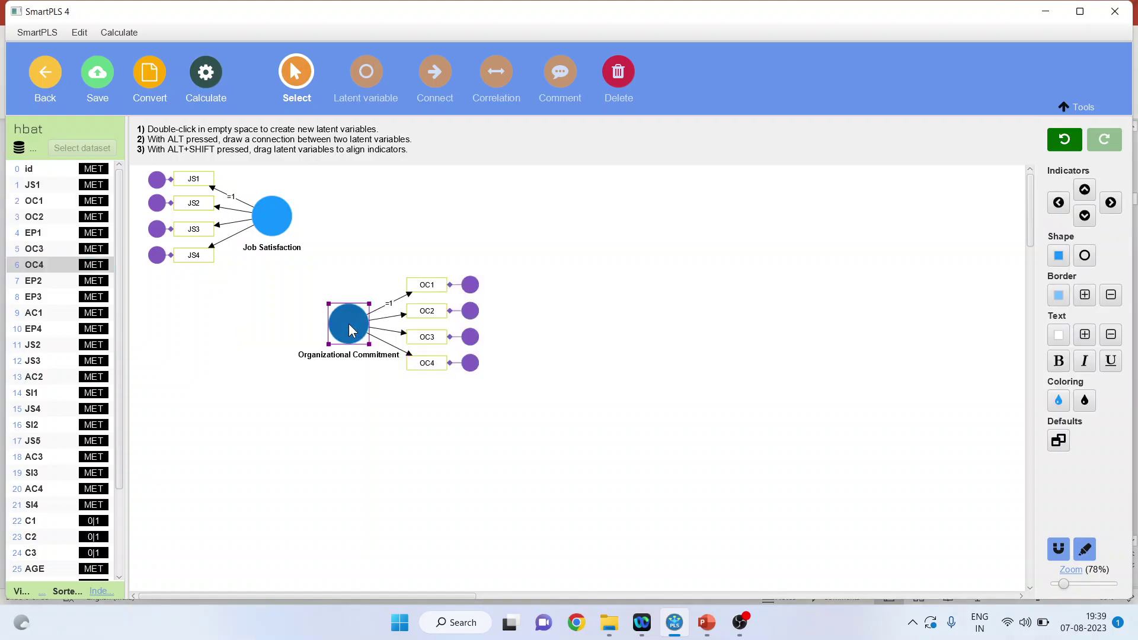
{"action": "left_click", "coordinate": [1058, 202]}
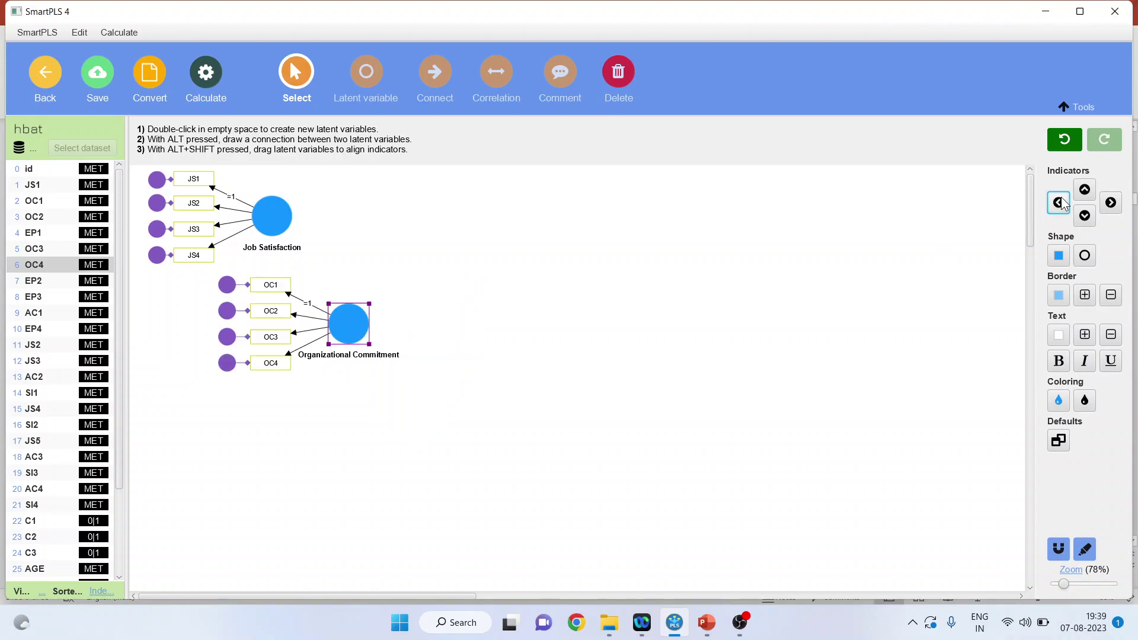
Move the Organizational Commitment construct with its indicators to line up directly beneath Job Satisfaction
{"action": "left_click_drag", "start_coordinate": [358, 323], "coordinate": [284, 315]}
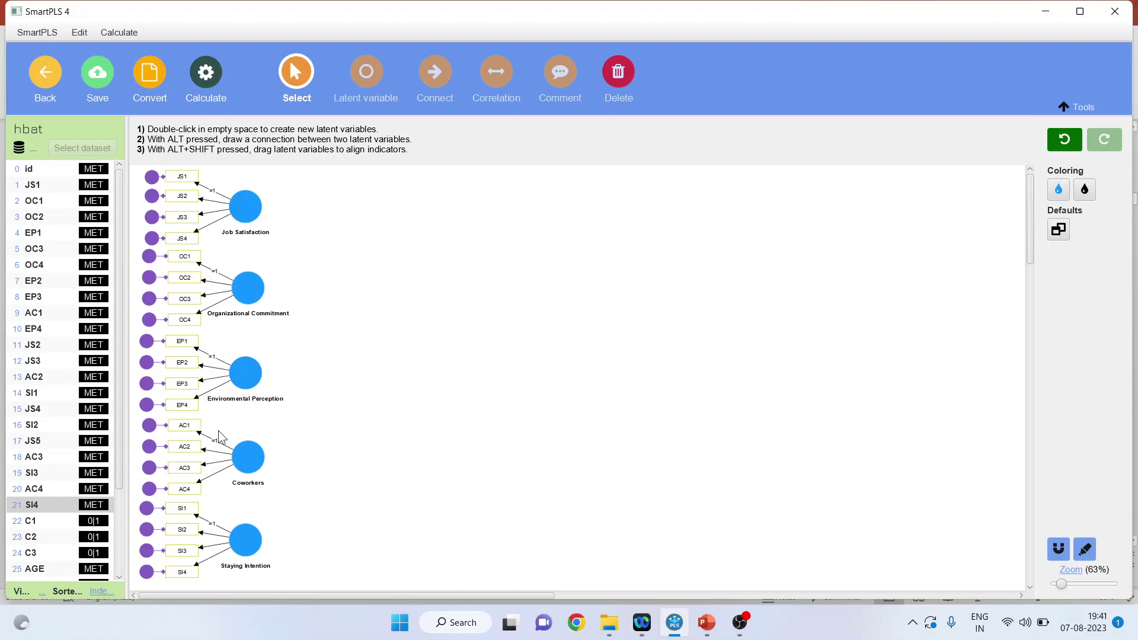
Draw correlations from Job Satisfaction to Organizational Commitment, Environmental Perception, Coworkers and Staying Intention
{"action": "left_click", "coordinate": [253, 461]}
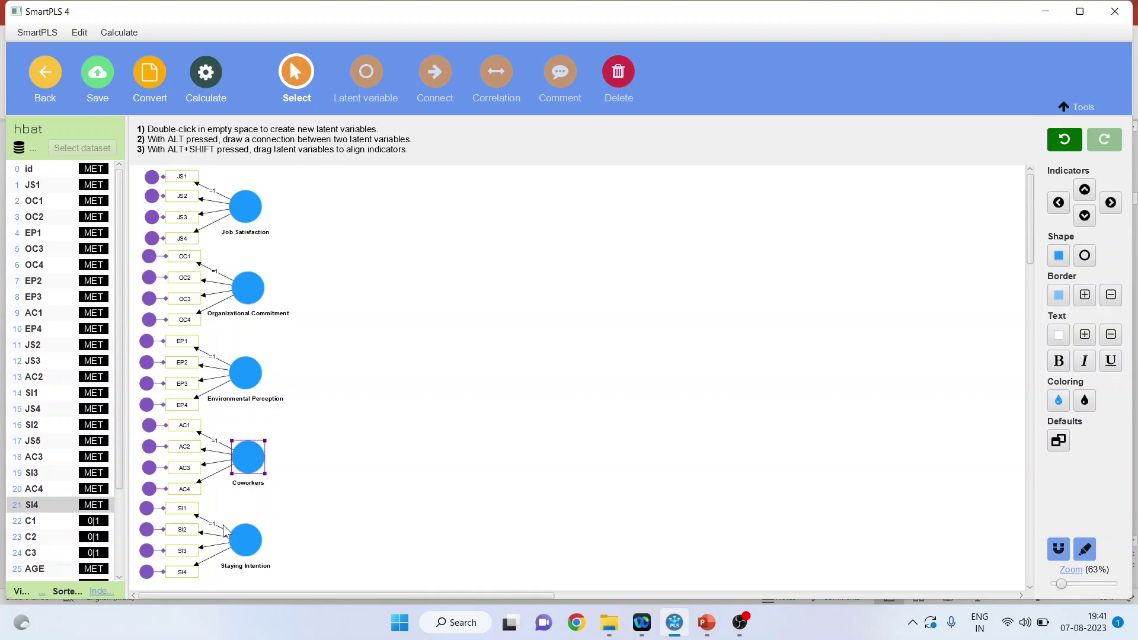
{"action": "left_click", "coordinate": [246, 539]}
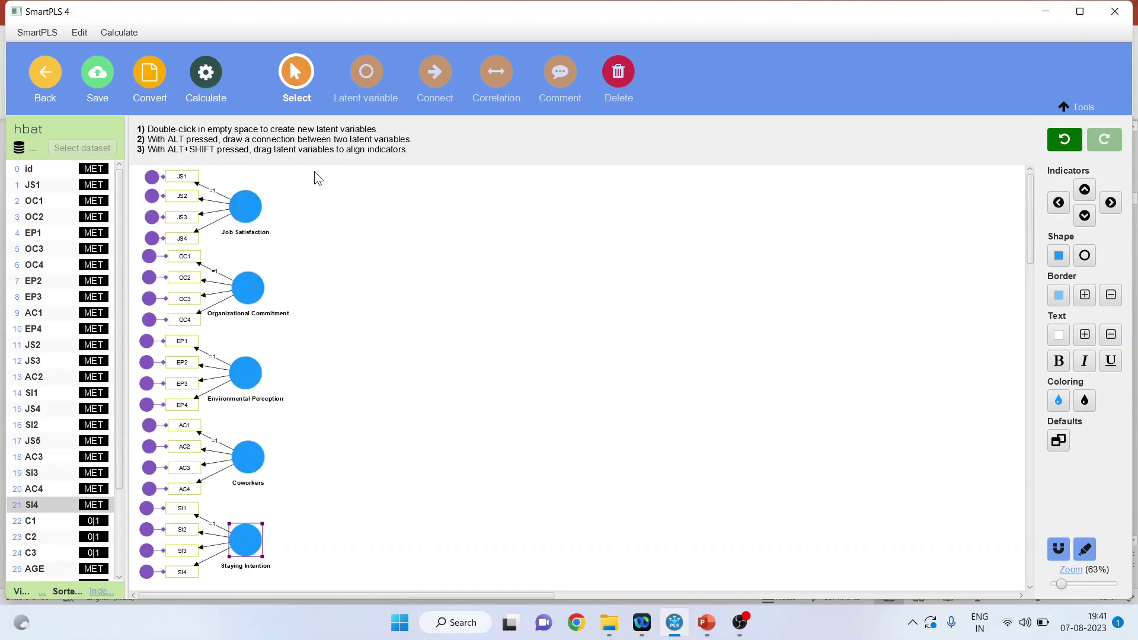
{"action": "left_click", "coordinate": [255, 208]}
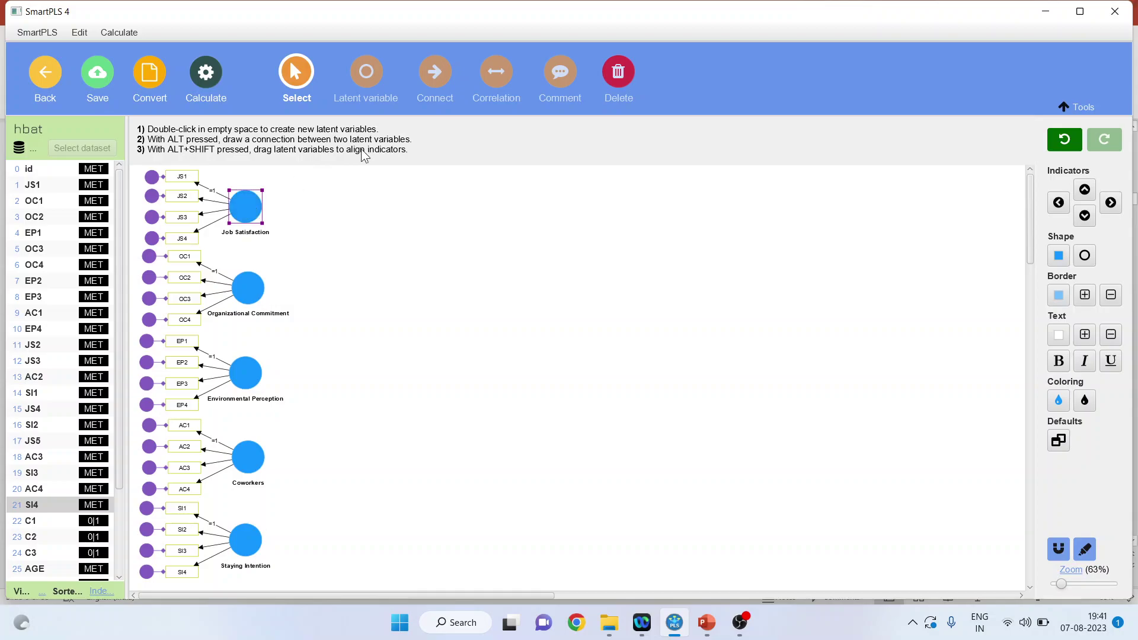
{"action": "left_click", "coordinate": [498, 84]}
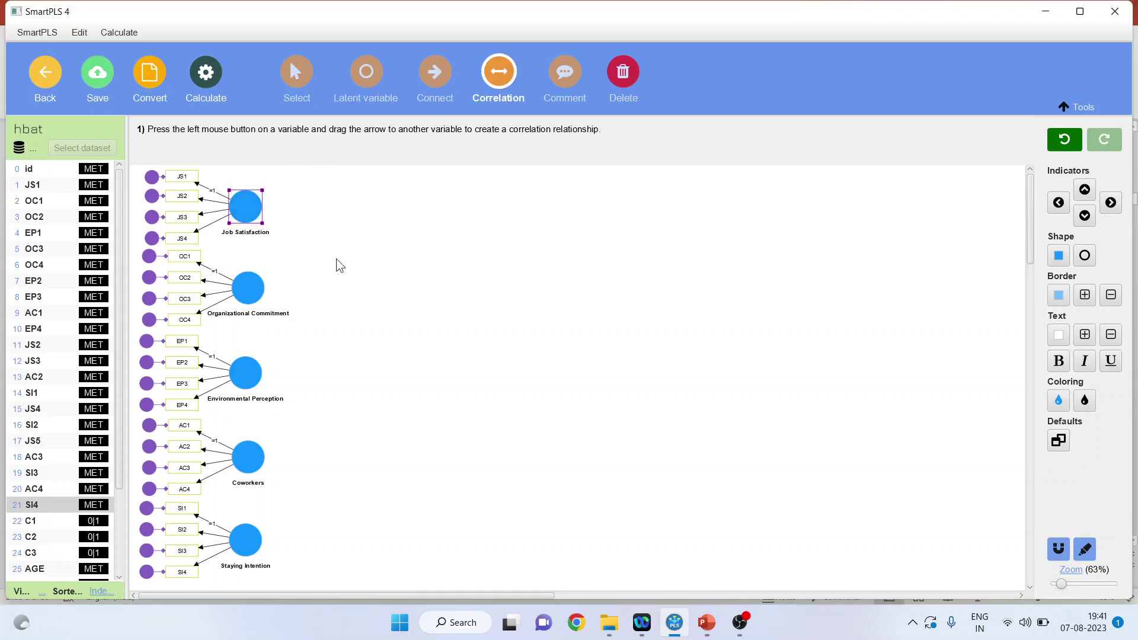
{"action": "left_click_drag", "start_coordinate": [249, 213], "coordinate": [248, 288]}
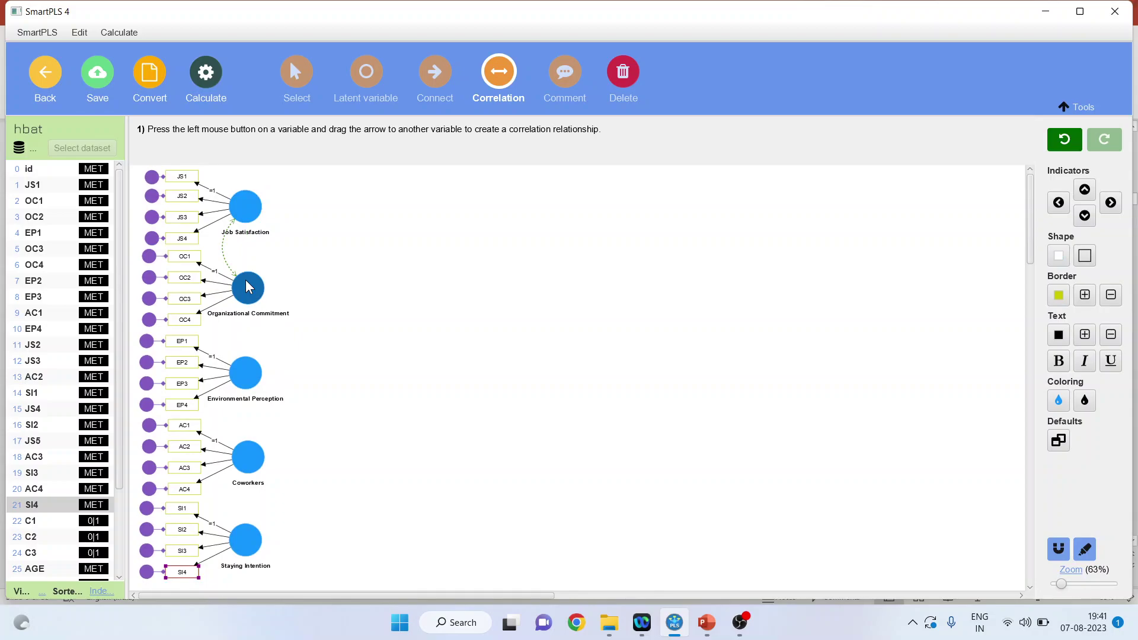
{"action": "left_click_drag", "start_coordinate": [249, 210], "coordinate": [245, 372]}
{"action": "left_click_drag", "start_coordinate": [242, 236], "coordinate": [250, 468]}
{"action": "left_click_drag", "start_coordinate": [244, 211], "coordinate": [249, 539]}
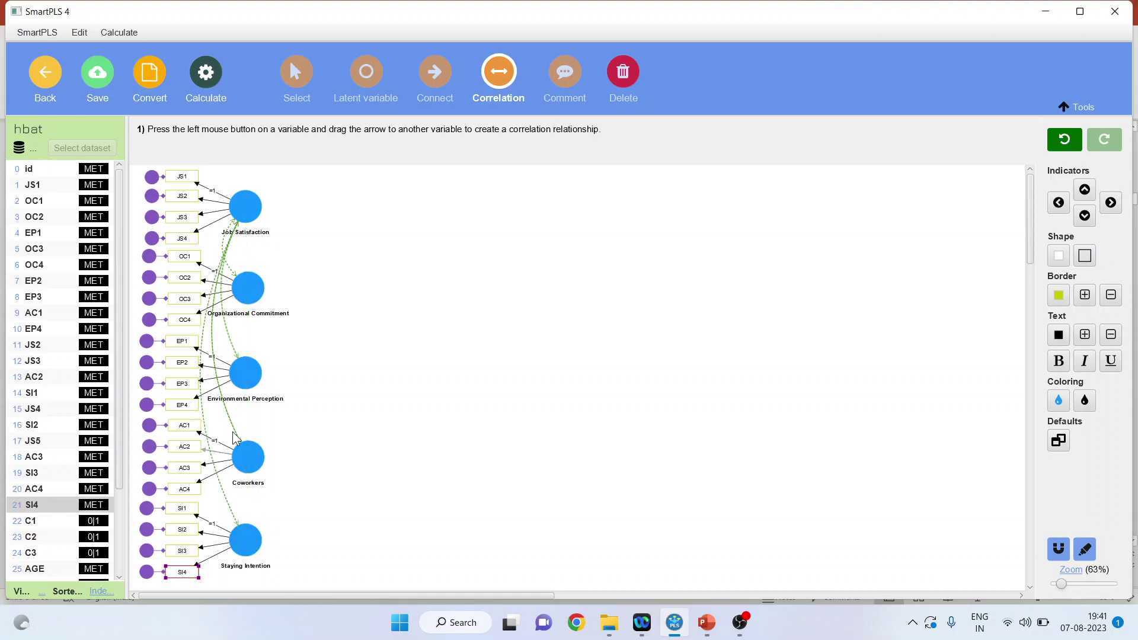
Correlate Organizational Commitment with Environmental Perception, Coworkers and Staying Intention
{"action": "left_click_drag", "start_coordinate": [248, 296], "coordinate": [248, 381]}
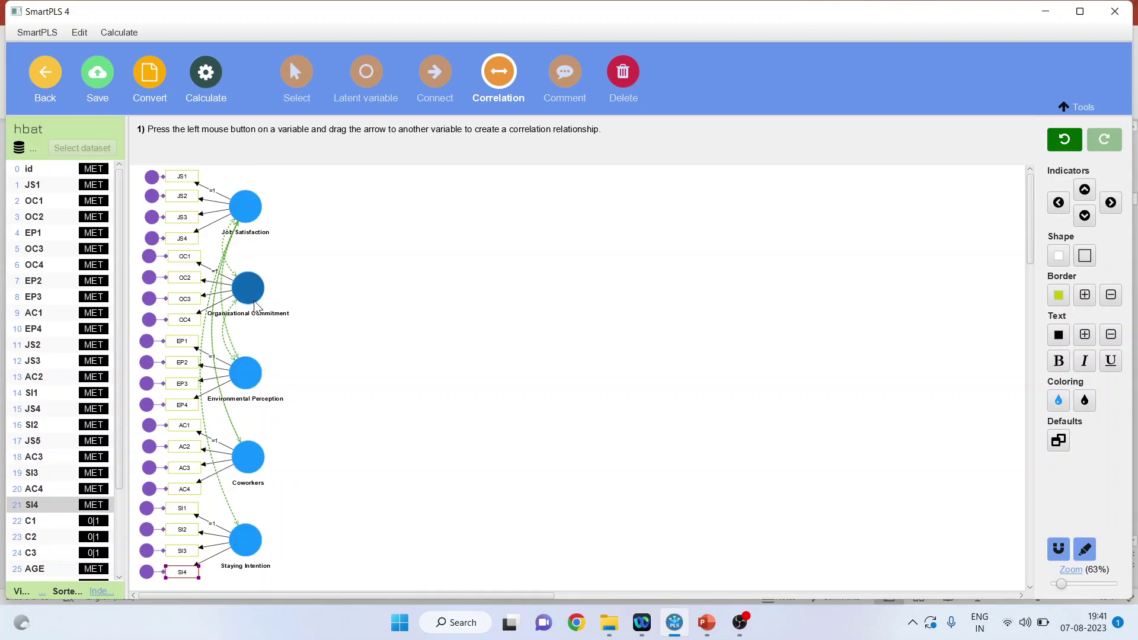
{"action": "left_click_drag", "start_coordinate": [252, 297], "coordinate": [249, 457]}
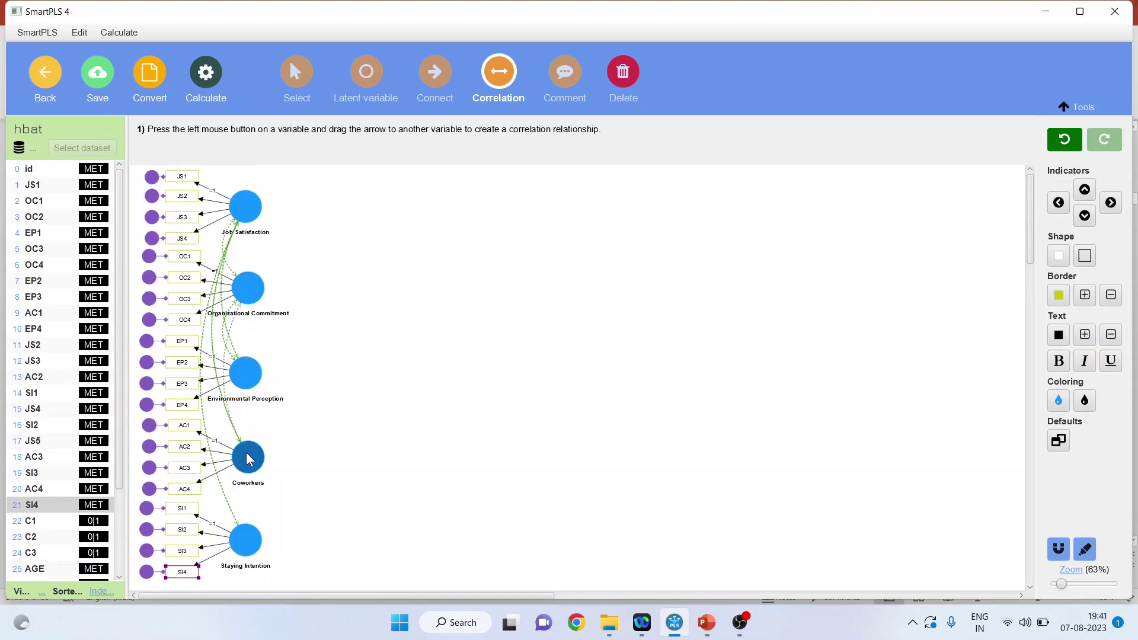
{"action": "left_click_drag", "start_coordinate": [255, 332], "coordinate": [245, 539]}
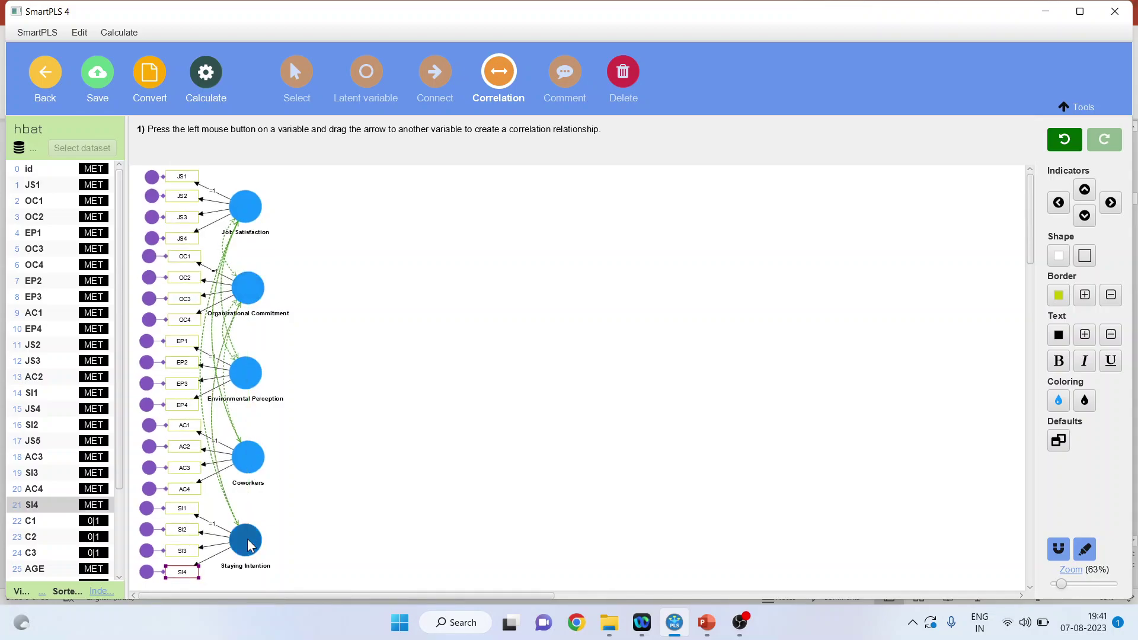
Correlate Environmental Perception with Coworkers and Staying Intention, and Coworkers with Staying Intention
{"action": "left_click_drag", "start_coordinate": [246, 373], "coordinate": [251, 462]}
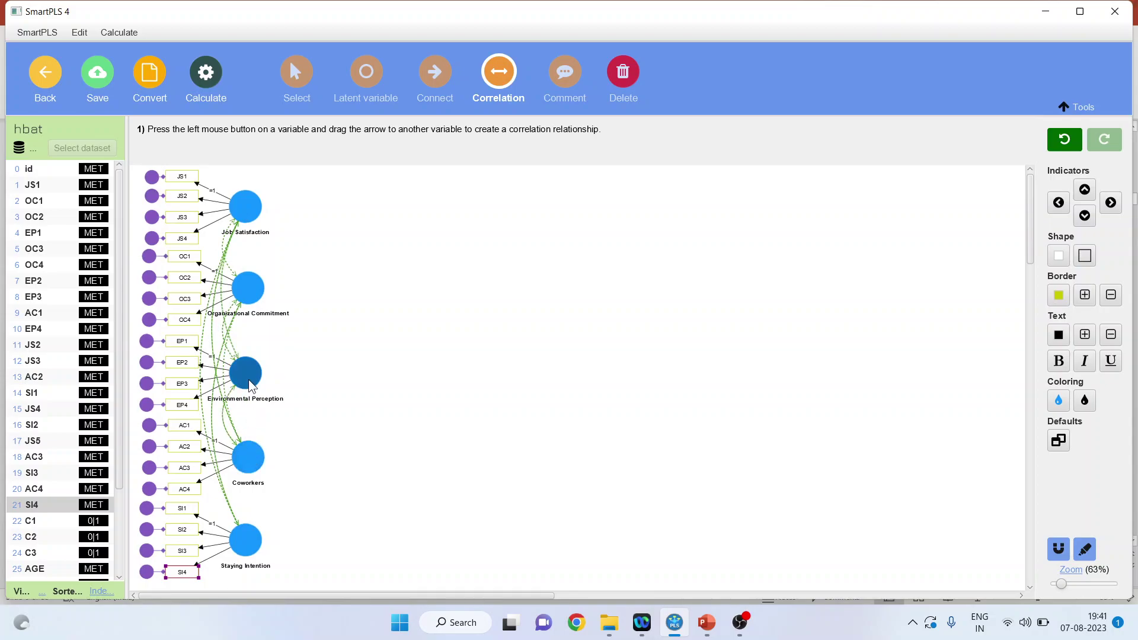
{"action": "left_click_drag", "start_coordinate": [248, 375], "coordinate": [255, 532]}
{"action": "left_click_drag", "start_coordinate": [251, 545], "coordinate": [251, 545]}
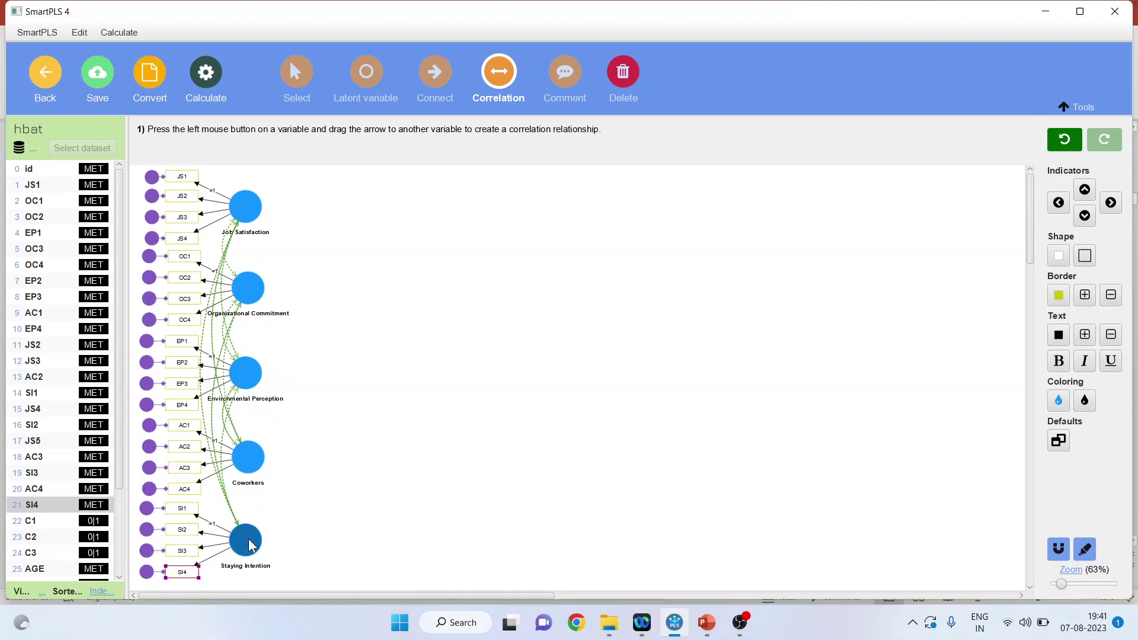
{"action": "left_click_drag", "start_coordinate": [253, 466], "coordinate": [249, 542]}
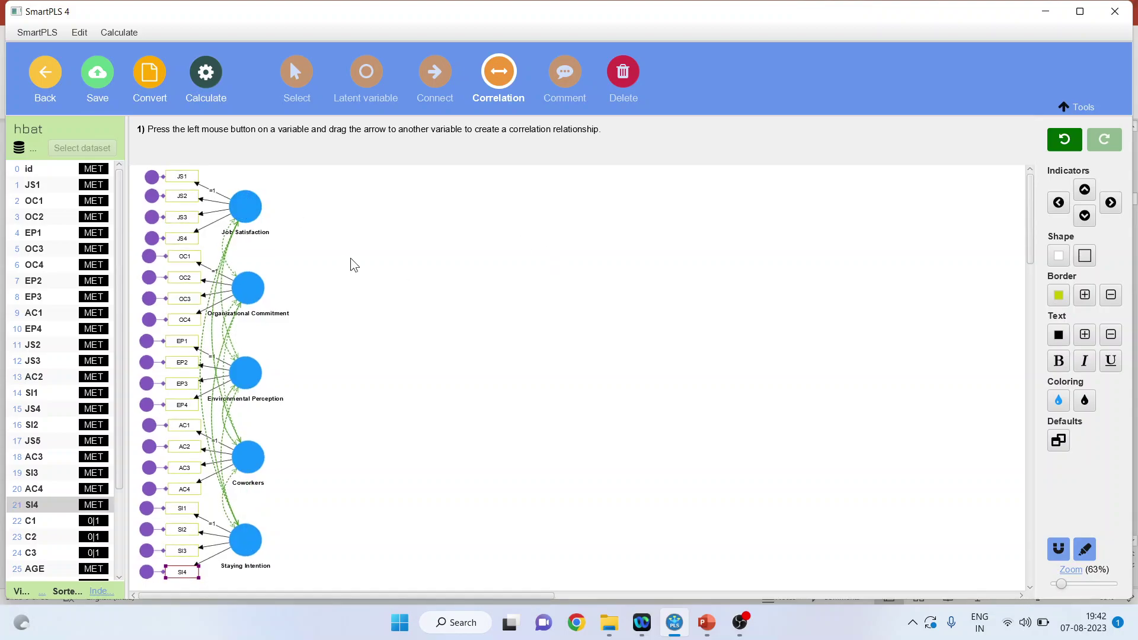
Align the indicators of all five constructs, from Job Satisfaction to Staying Intention, to the right of their constructs
{"action": "left_click", "coordinate": [296, 71]}
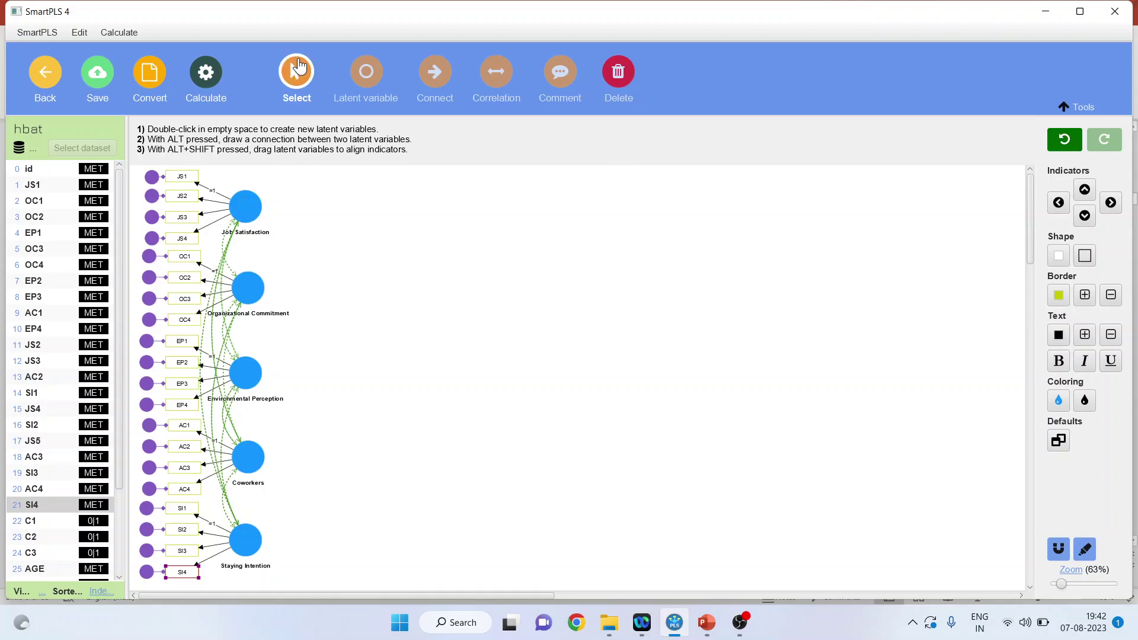
{"action": "left_click", "coordinate": [245, 204]}
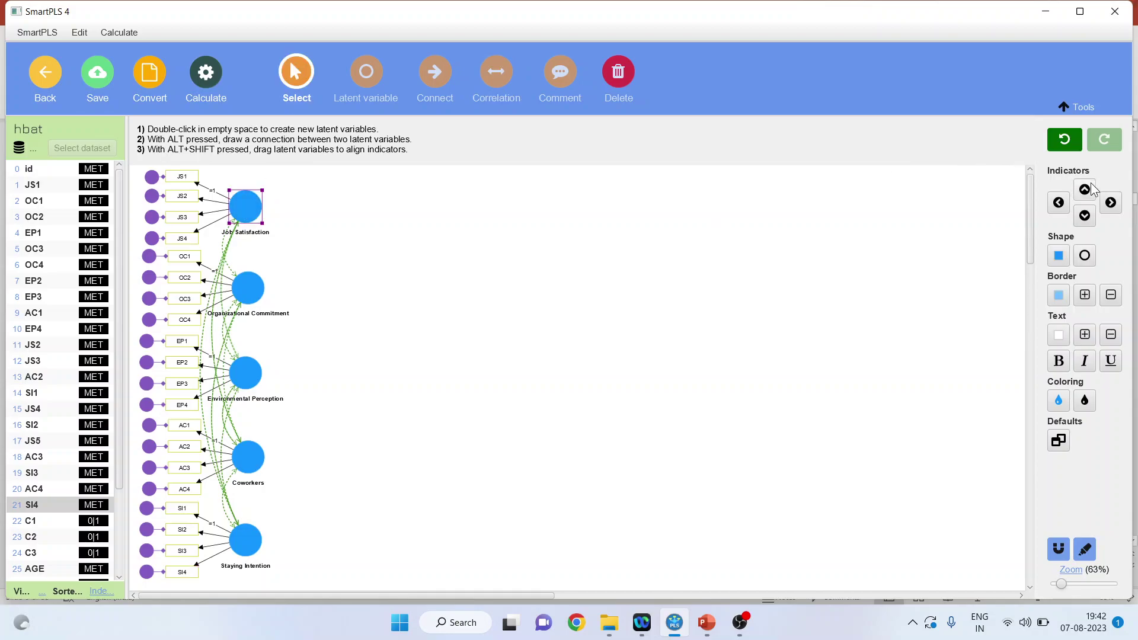
{"action": "left_click", "coordinate": [1110, 202]}
{"action": "left_click", "coordinate": [248, 289]}
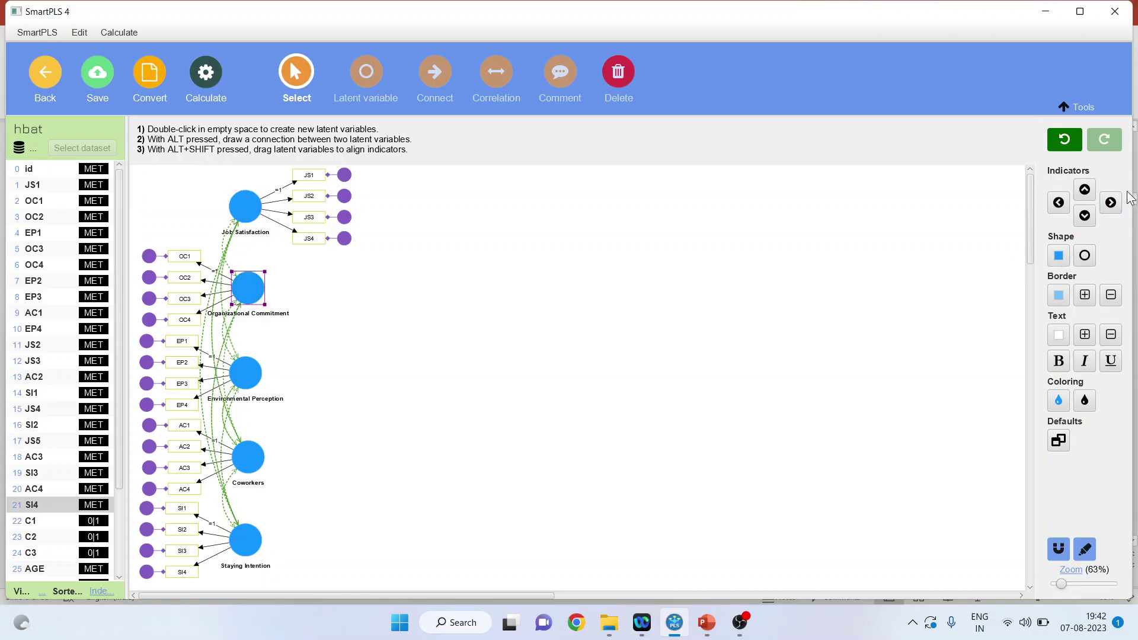
{"action": "left_click", "coordinate": [1110, 202]}
{"action": "left_click", "coordinate": [246, 373]}
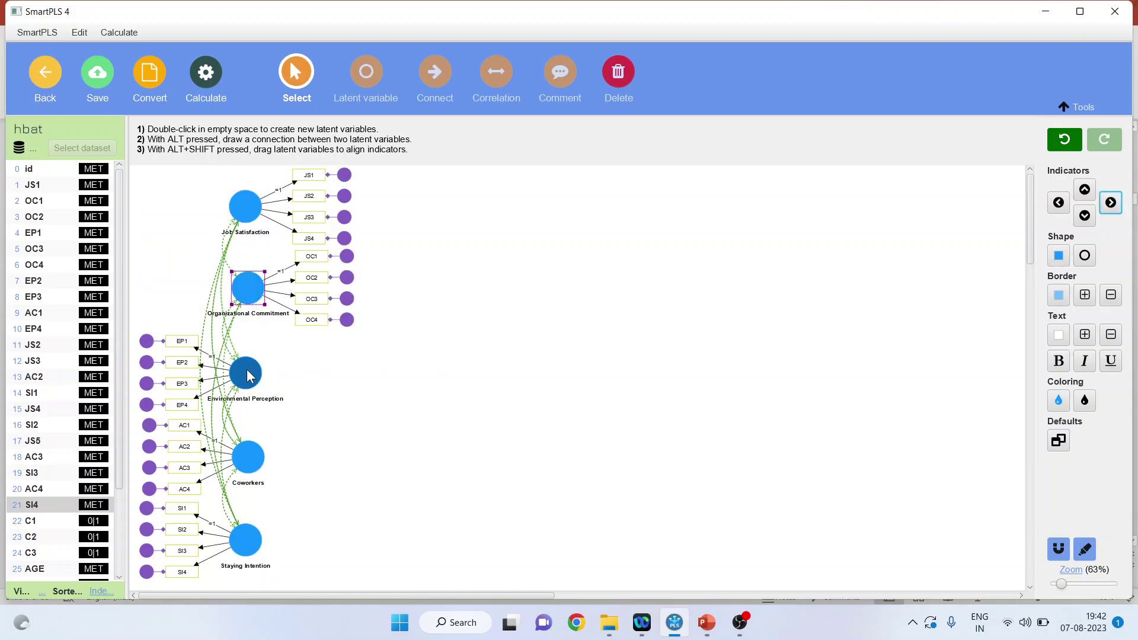
{"action": "left_click", "coordinate": [1110, 202]}
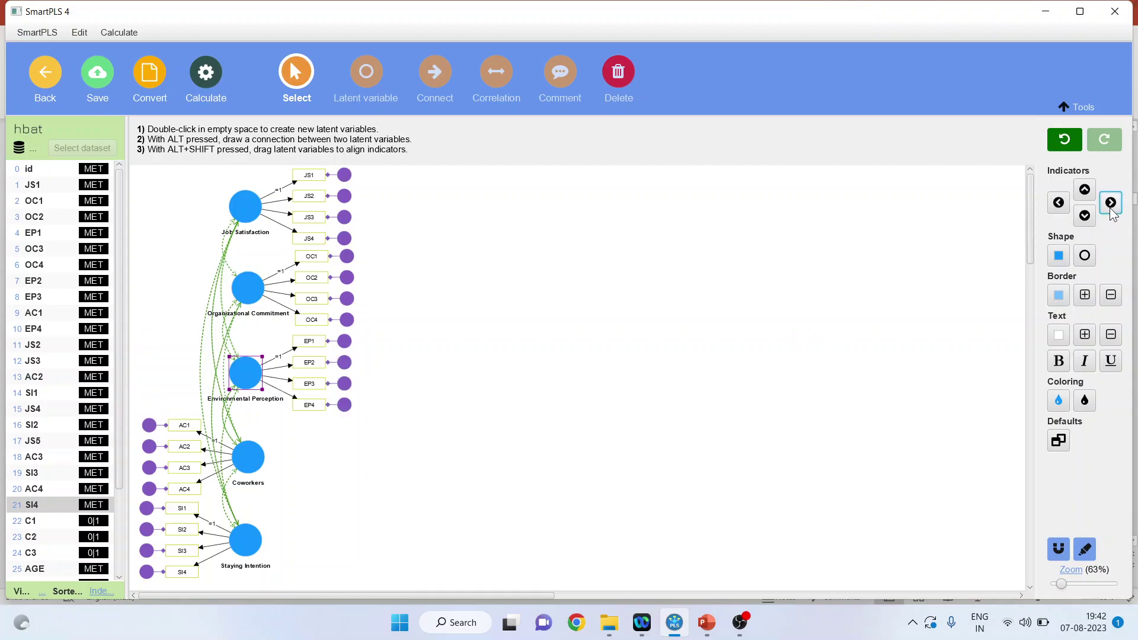
{"action": "left_click", "coordinate": [253, 470]}
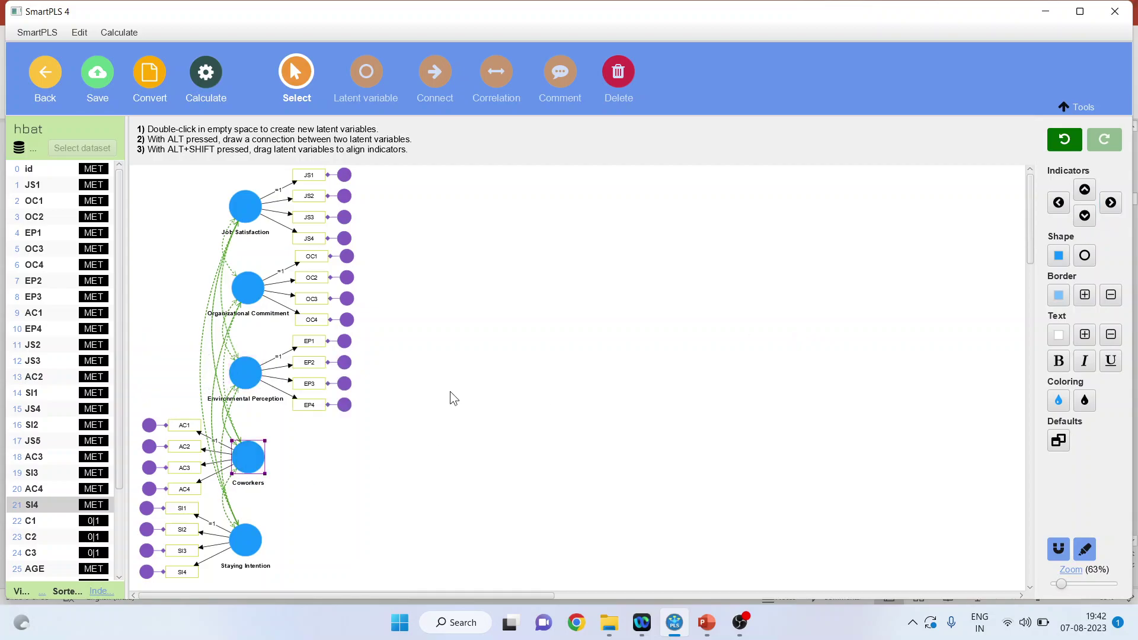
{"action": "left_click", "coordinate": [1110, 202]}
{"action": "left_click", "coordinate": [252, 544]}
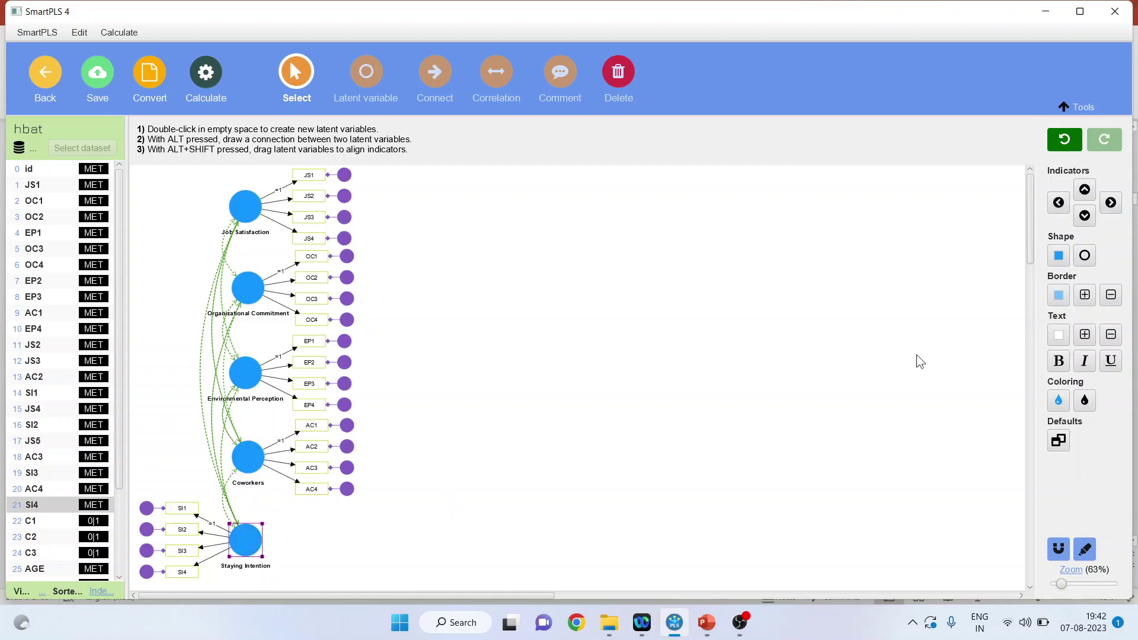
{"action": "left_click", "coordinate": [1110, 202]}
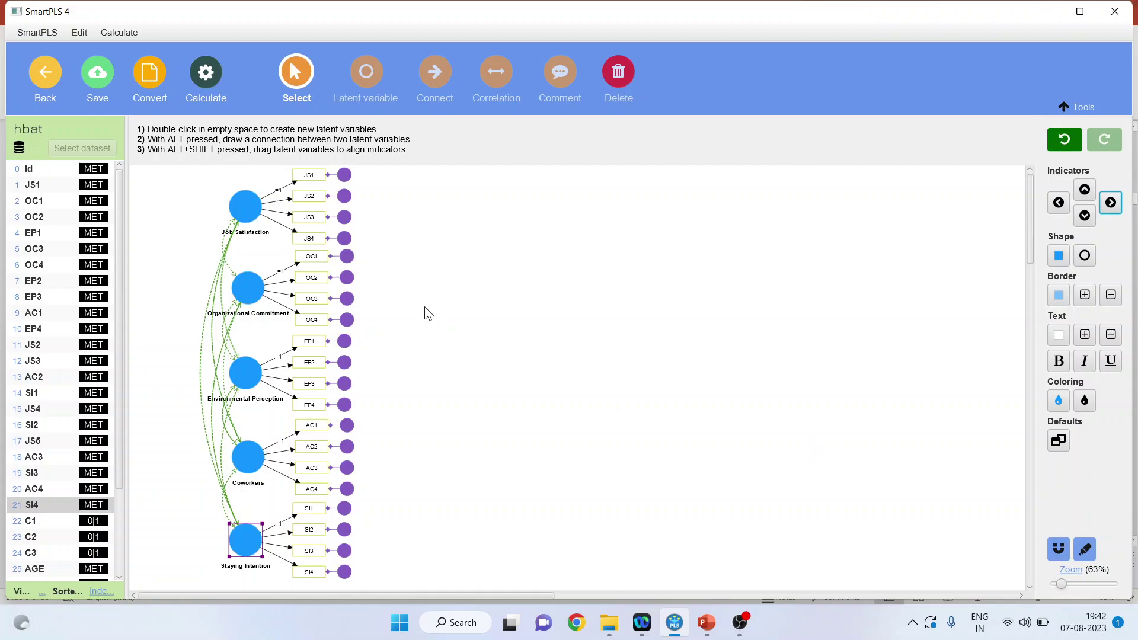
Run the Basic CB-SEM algorithm on the hbat model with the default settings
{"action": "left_click", "coordinate": [208, 91]}
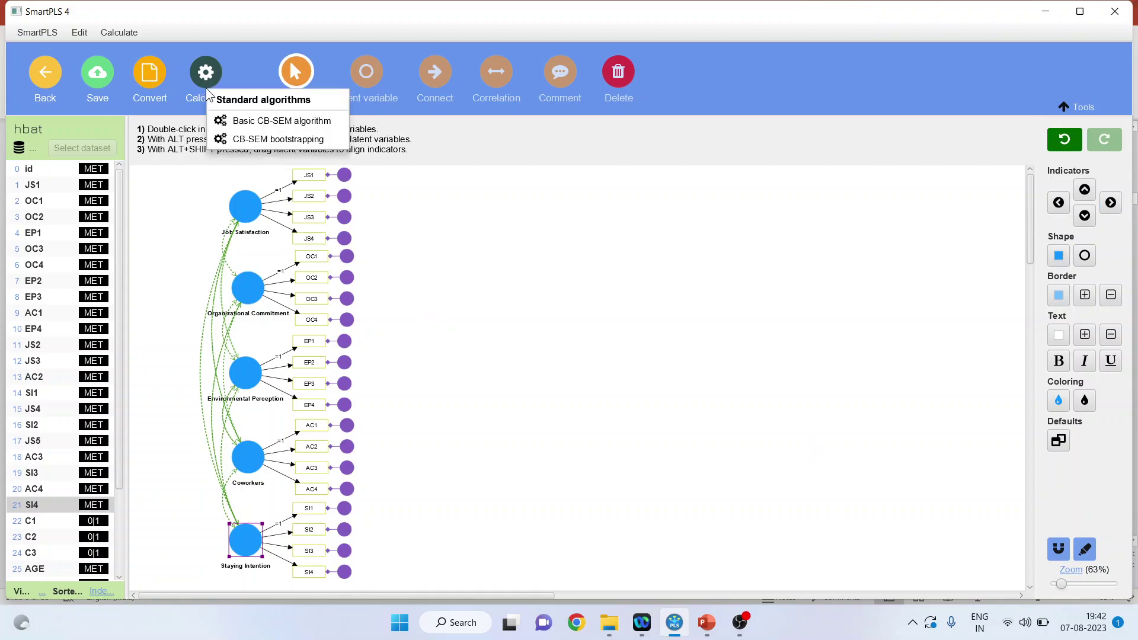
{"action": "left_click", "coordinate": [243, 122]}
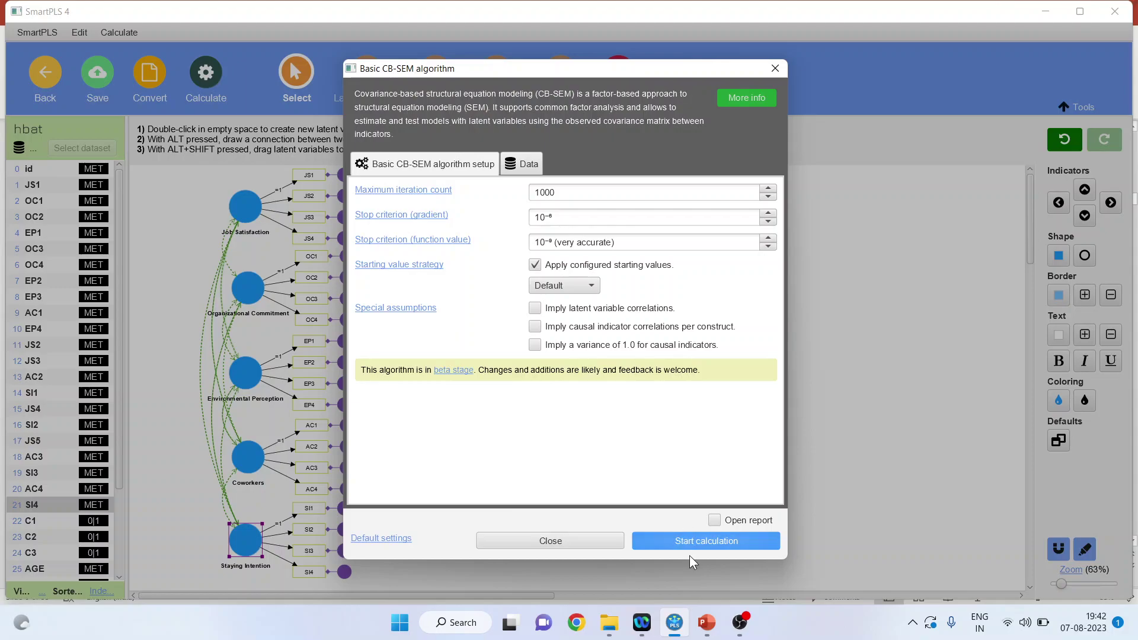
{"action": "left_click", "coordinate": [689, 539]}
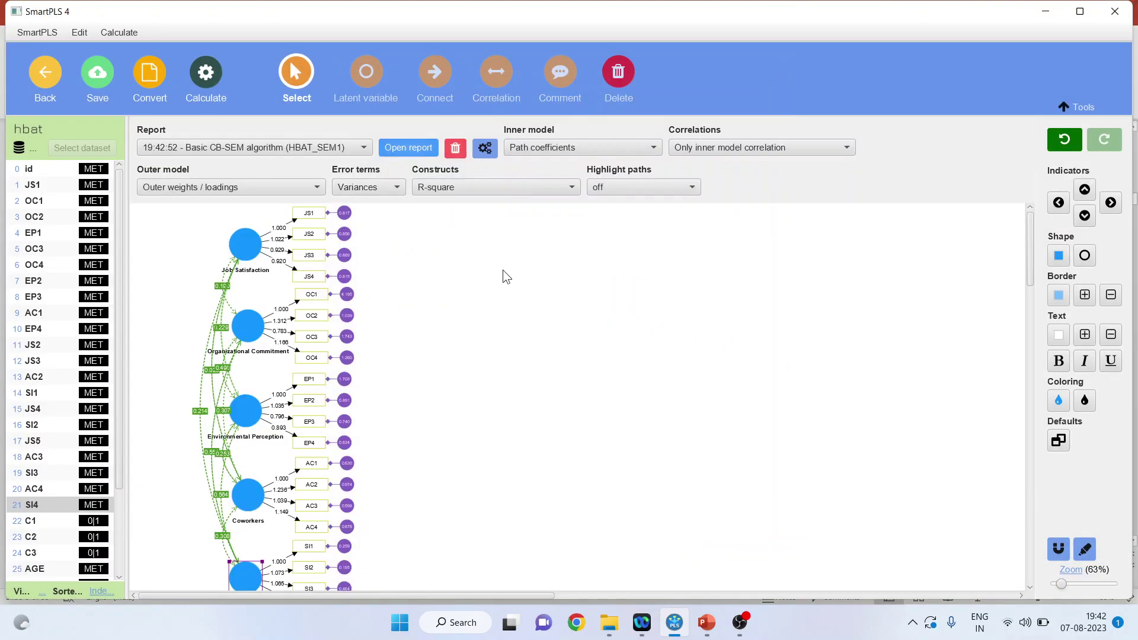
Open the calculation report and examine the standardized outer loadings matrix and the construct reliability and validity table
{"action": "left_click", "coordinate": [414, 150]}
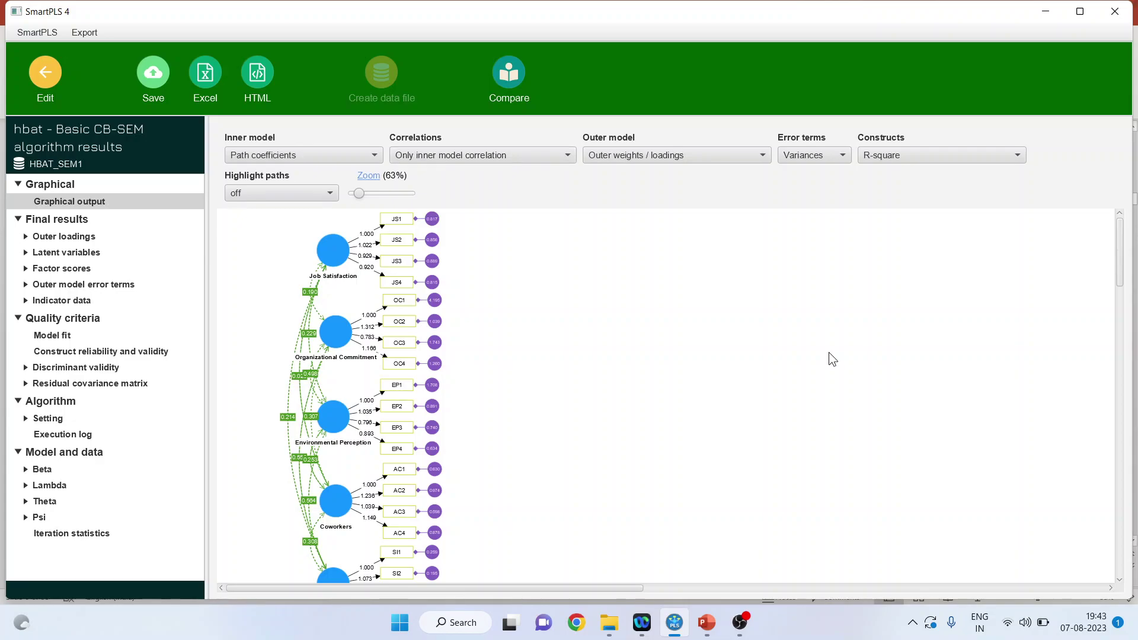
{"action": "left_click", "coordinate": [26, 237]}
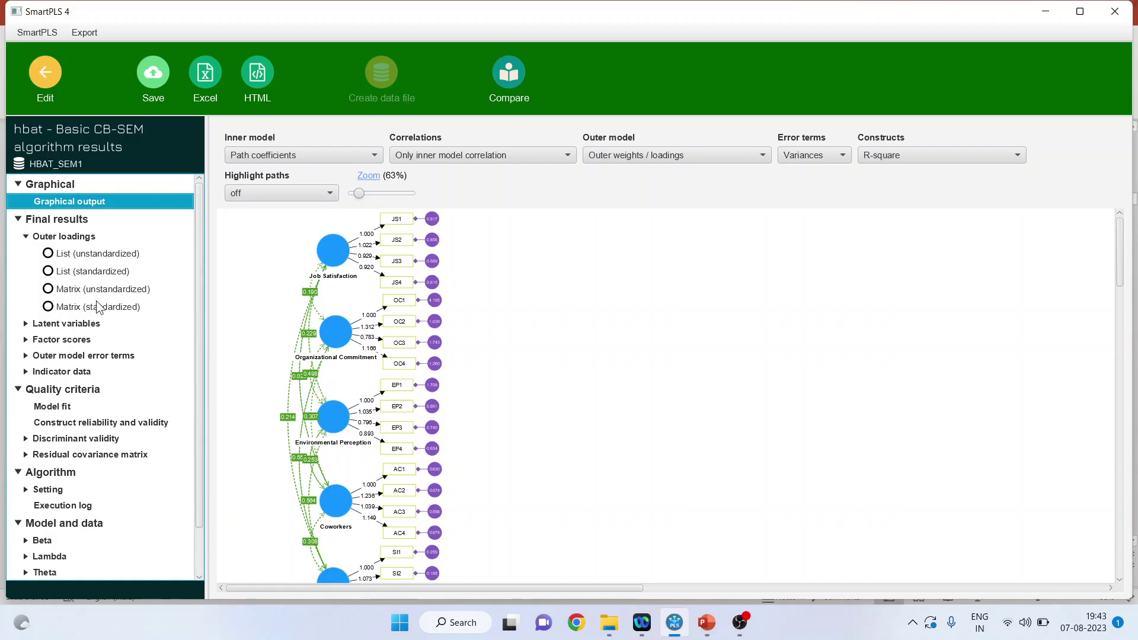
{"action": "left_click", "coordinate": [99, 308]}
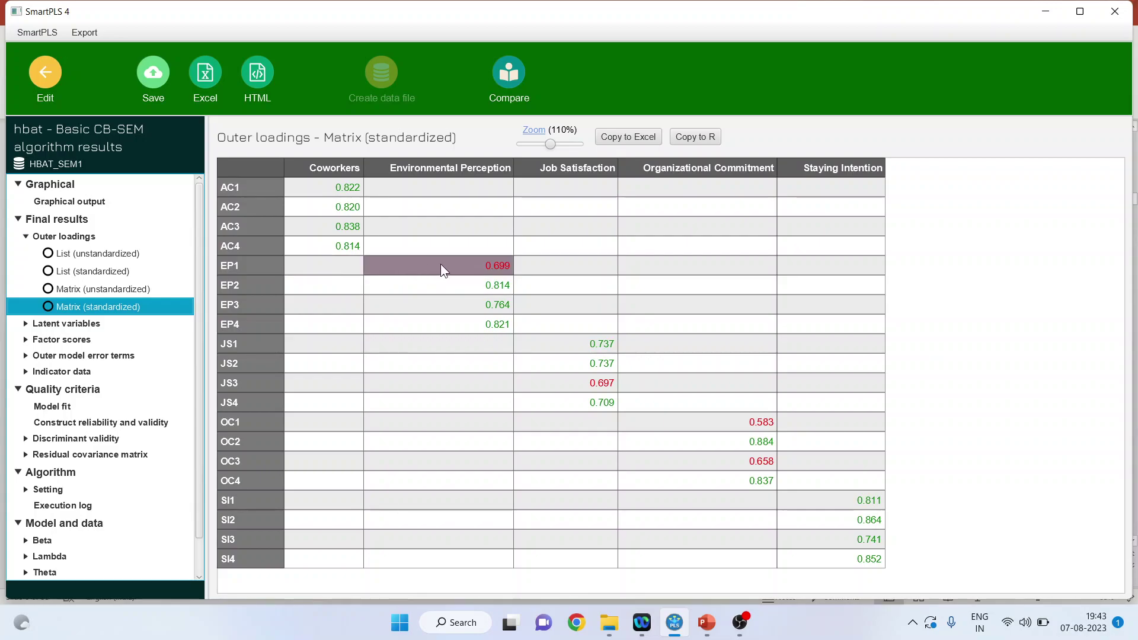
{"action": "left_click", "coordinate": [463, 267]}
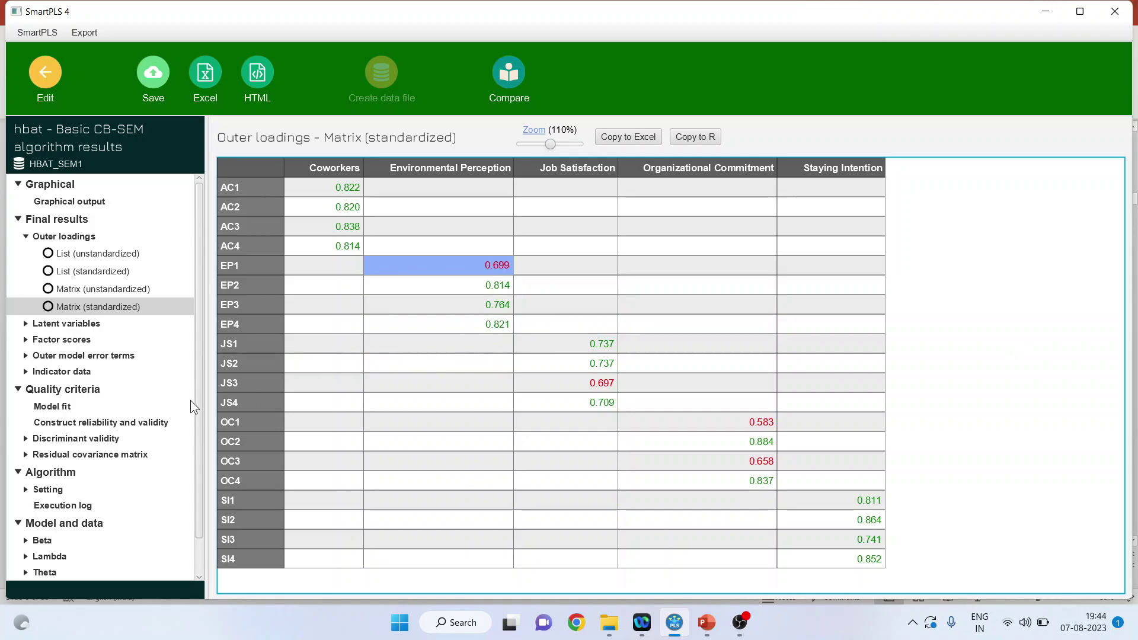
{"action": "left_click", "coordinate": [150, 422]}
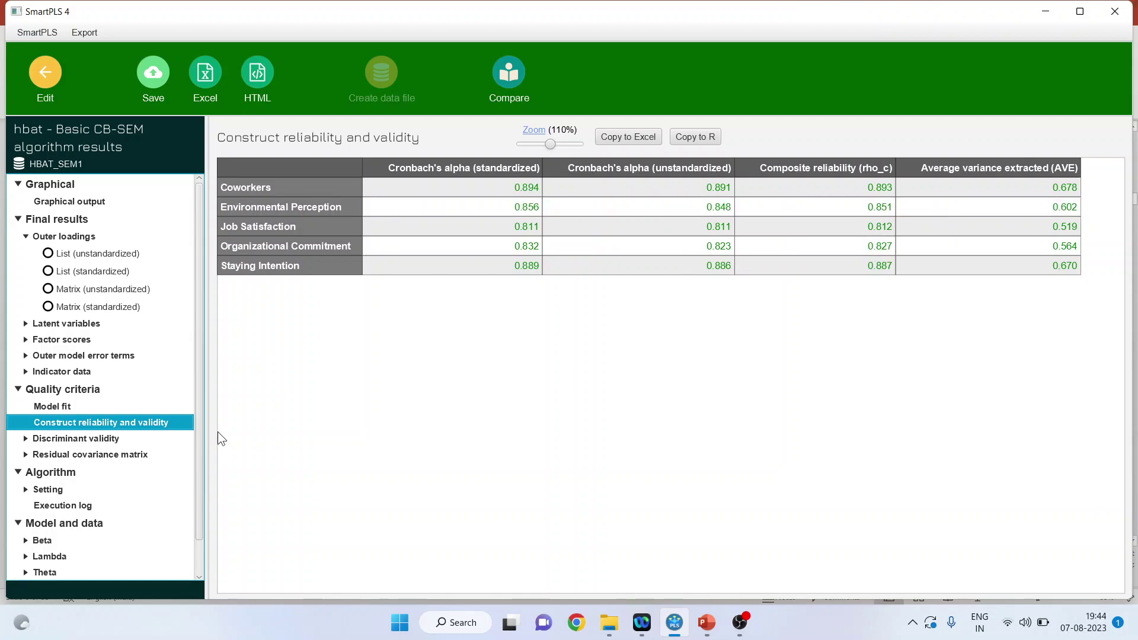
Examine the Fornell-Larcker criterion for discriminant validity, checking the diagonal value of each construct against its correlations
{"action": "left_click", "coordinate": [26, 438]}
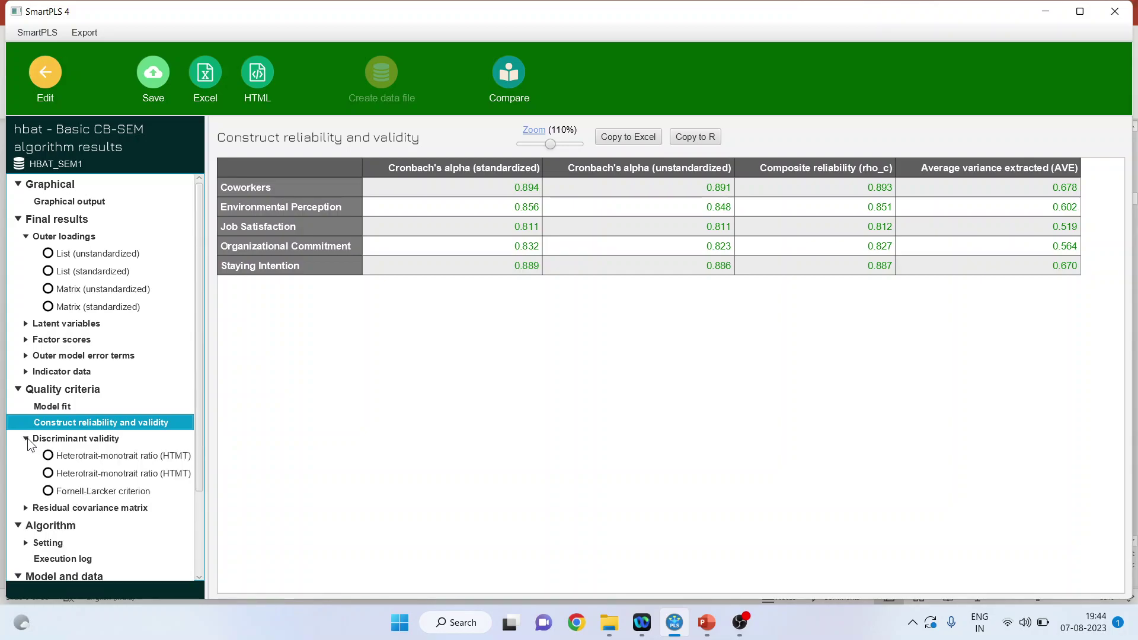
{"action": "left_click", "coordinate": [131, 492]}
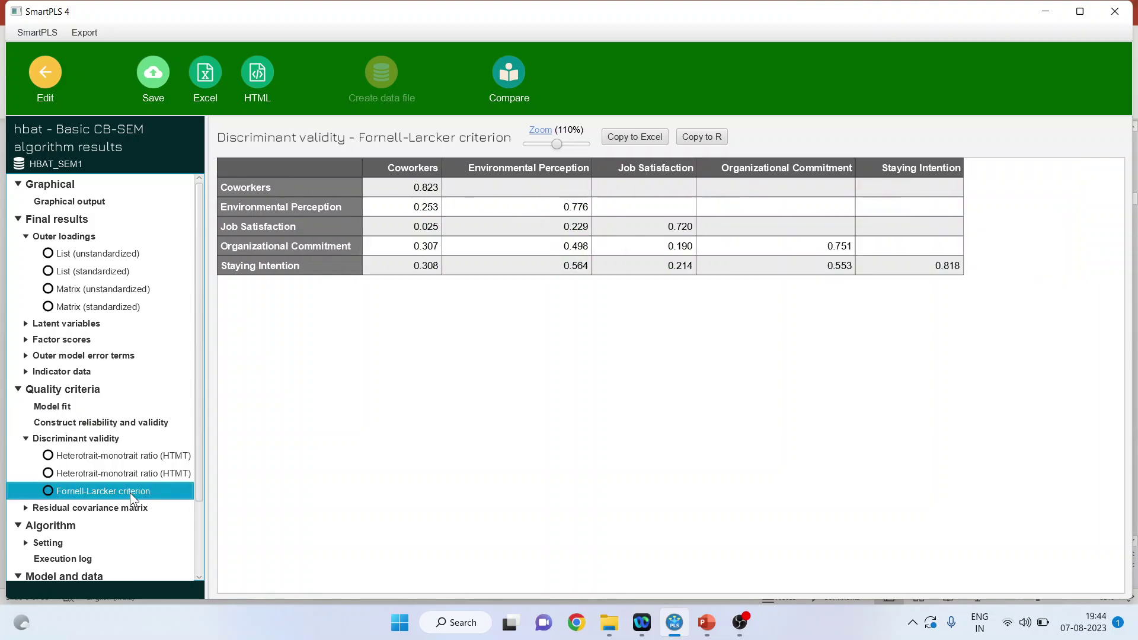
{"action": "left_click", "coordinate": [429, 190]}
{"action": "left_click", "coordinate": [577, 208]}
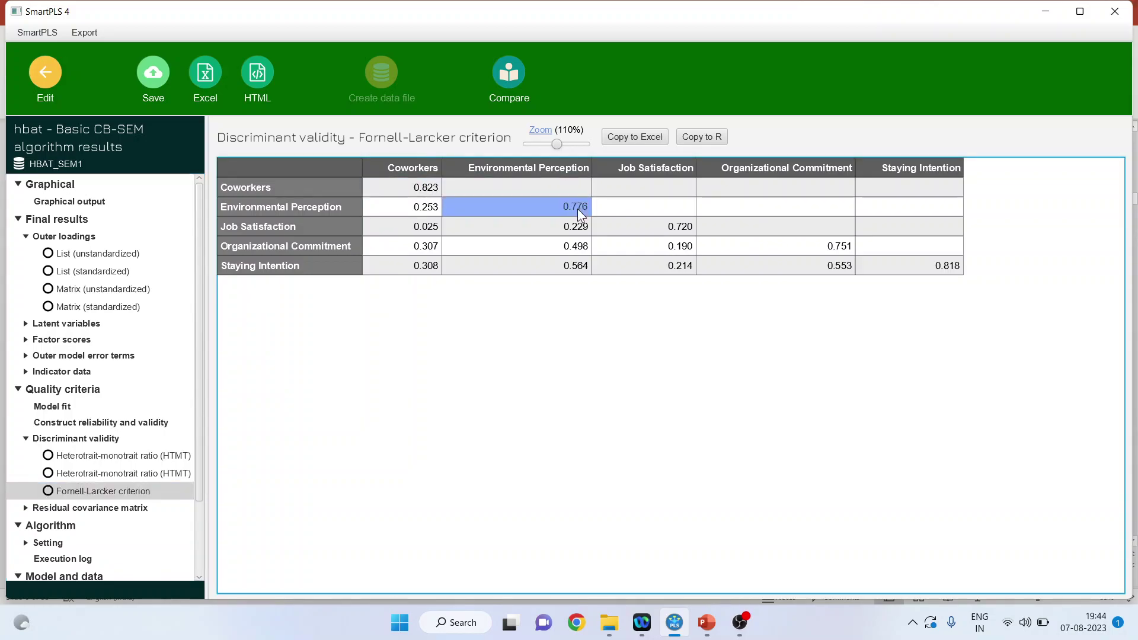
{"action": "left_click", "coordinate": [669, 231]}
{"action": "left_click", "coordinate": [828, 248]}
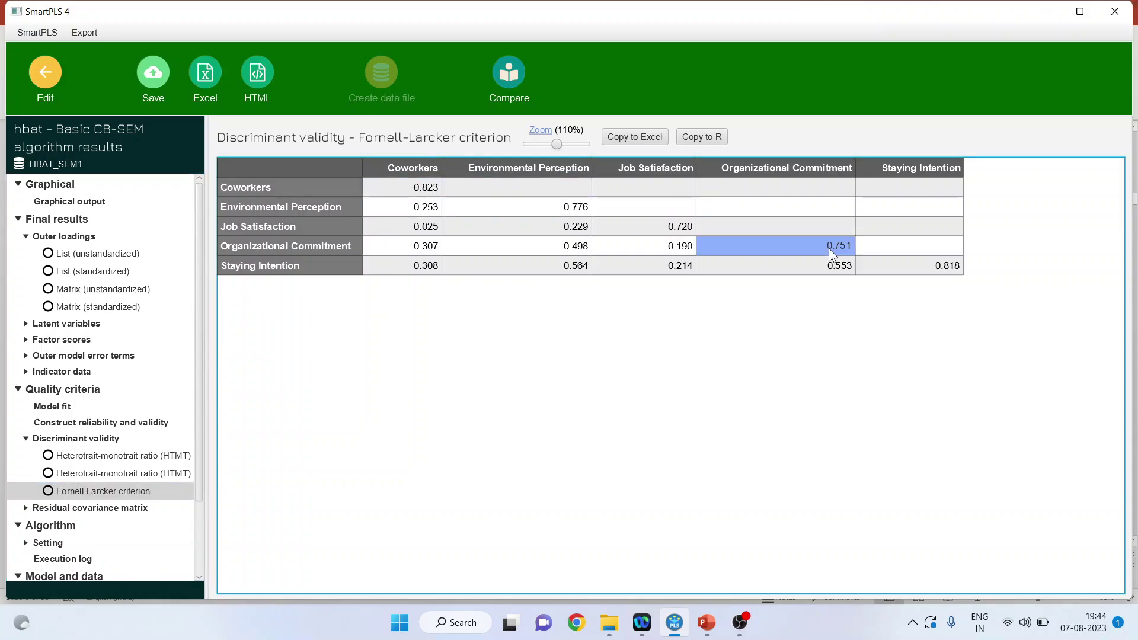
{"action": "left_click", "coordinate": [932, 264]}
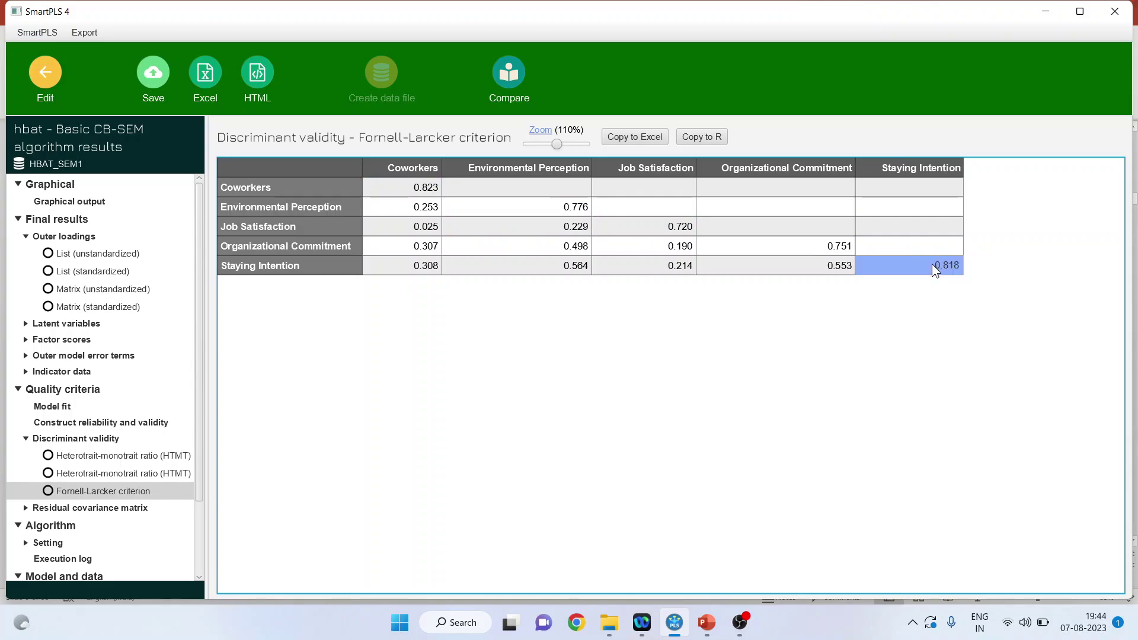
{"action": "left_click", "coordinate": [424, 189]}
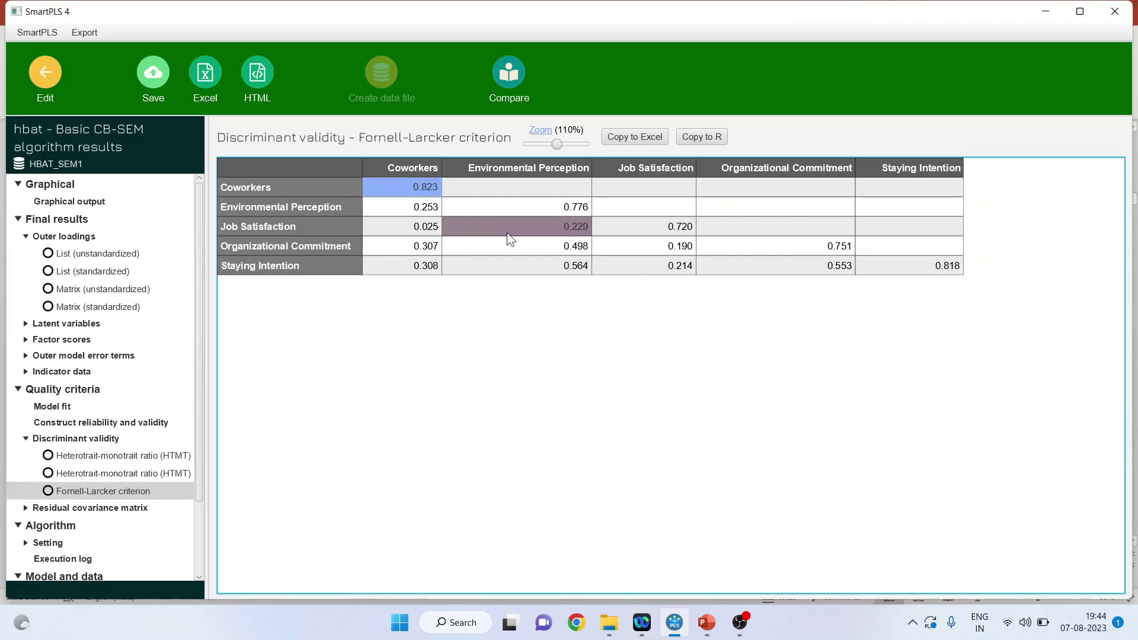
Finish checking the Fornell-Larcker table, then examine the heterotrait-monotrait ratios and the model fit indices, particularly RMSEA and SRMR
{"action": "left_click", "coordinate": [553, 212]}
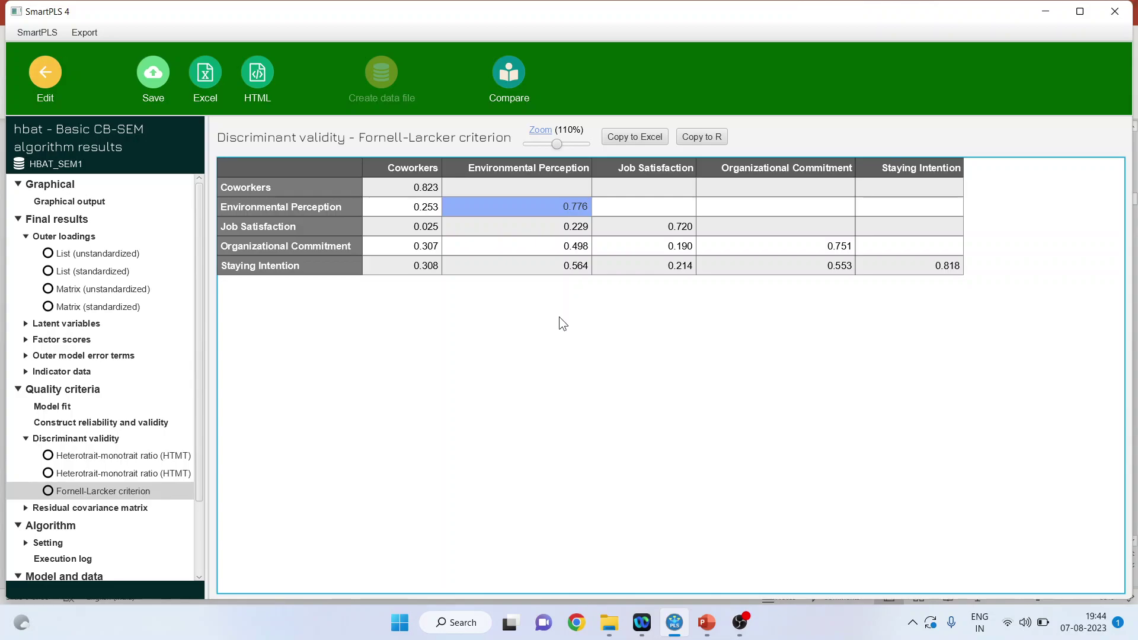
{"action": "left_click", "coordinate": [174, 459]}
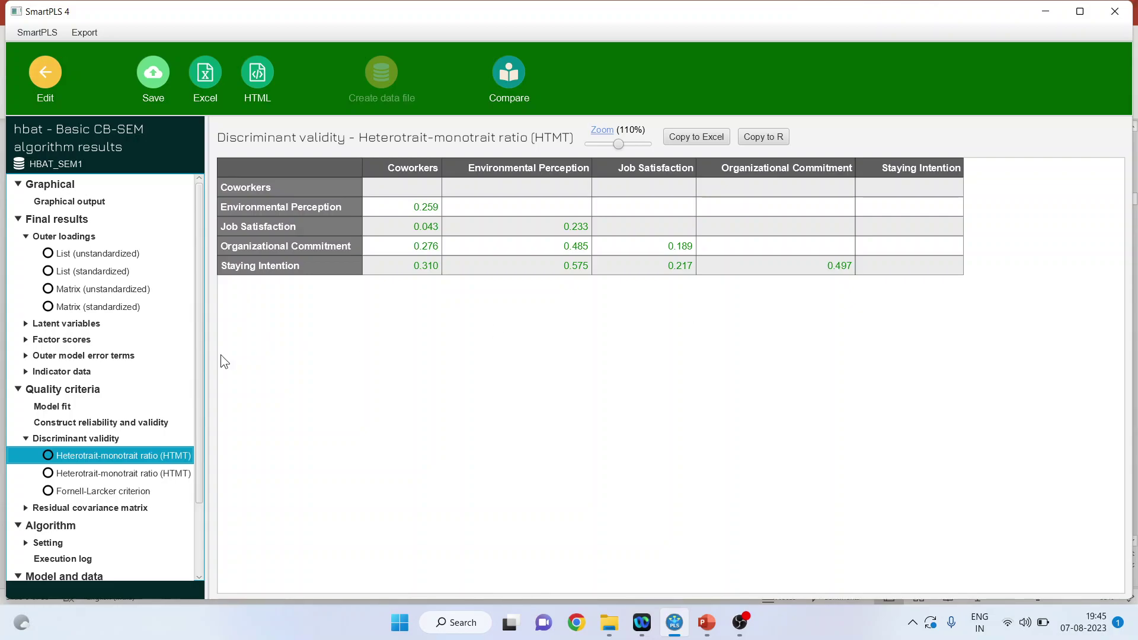
{"action": "left_click", "coordinate": [60, 413]}
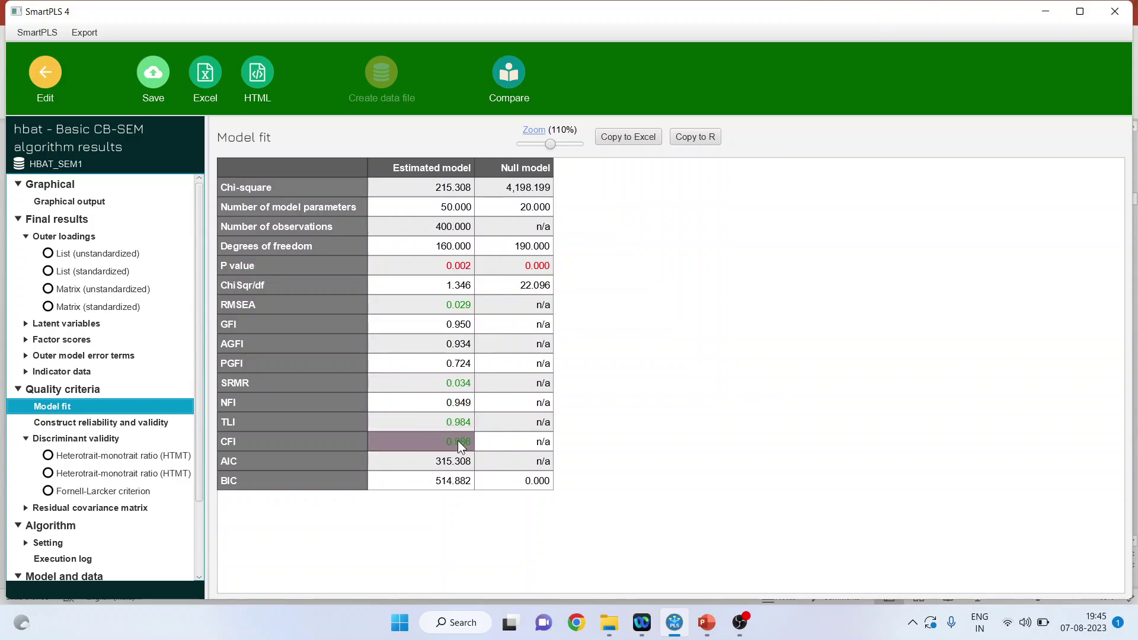
{"action": "left_click", "coordinate": [449, 303]}
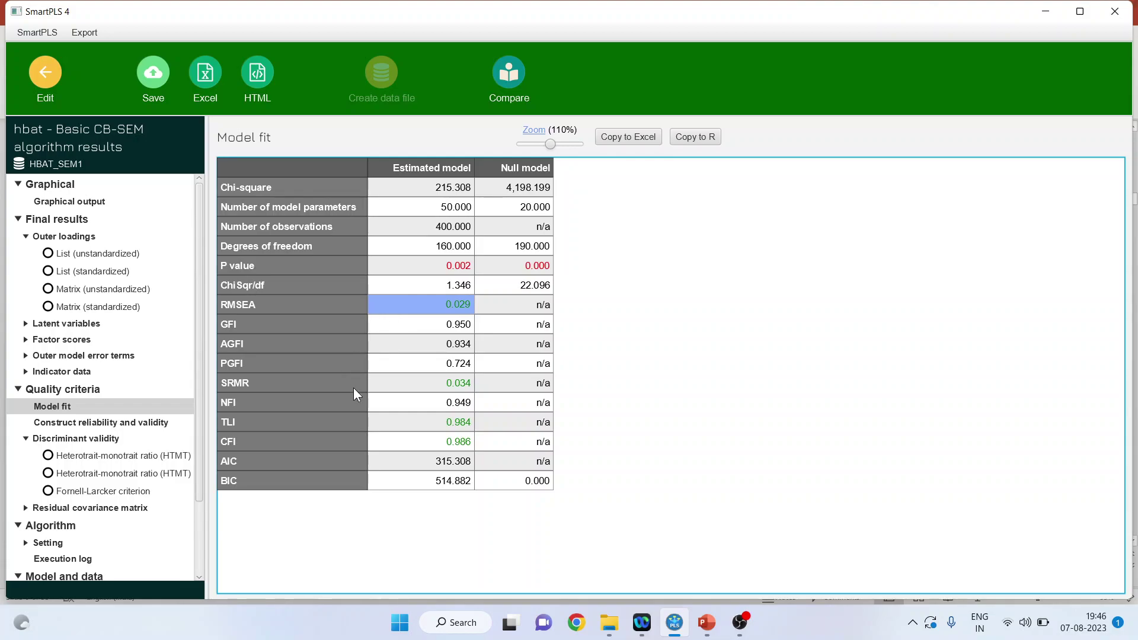
{"action": "left_click", "coordinate": [445, 386]}
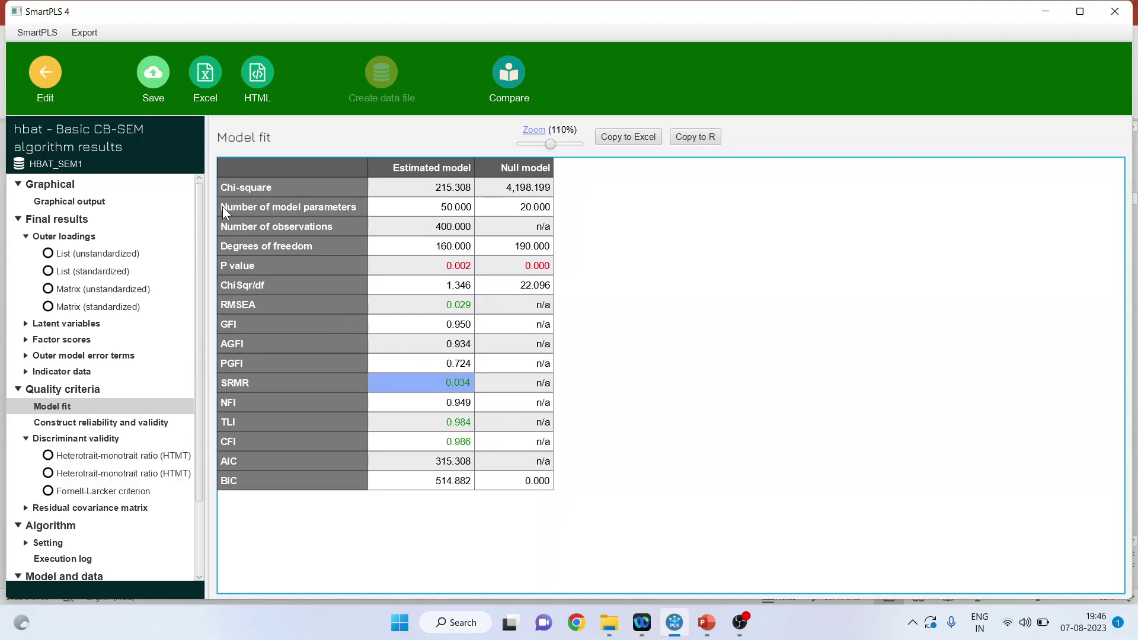
Return to the hbat model and run CB-SEM bootstrapping with 500 samples and the complete amount of results
{"action": "left_click", "coordinate": [48, 85]}
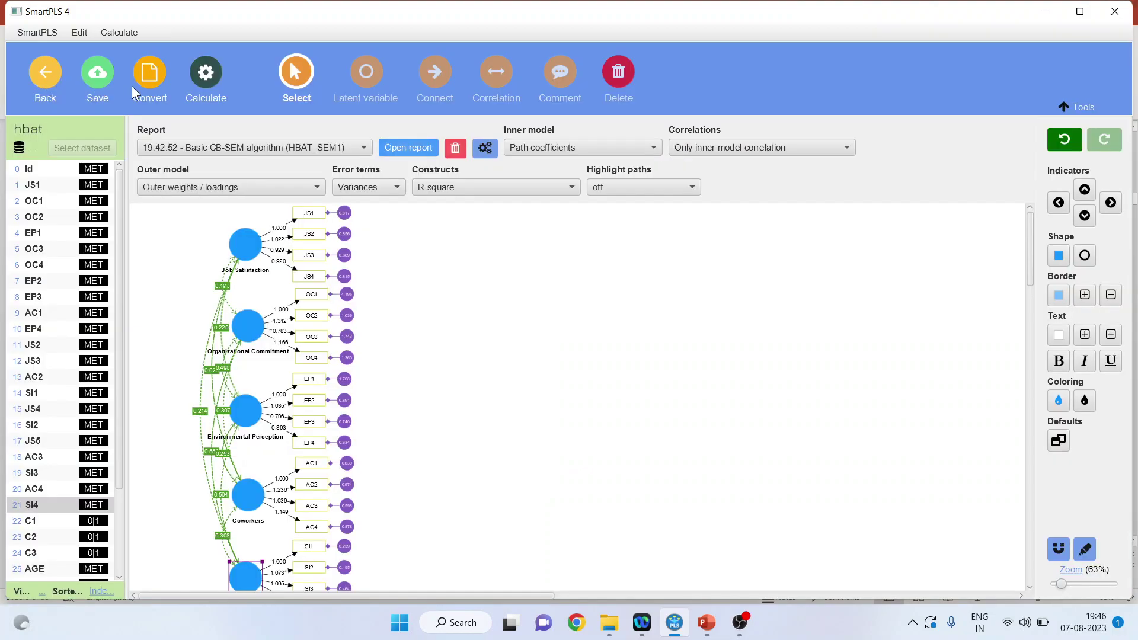
{"action": "left_click", "coordinate": [208, 86]}
{"action": "left_click", "coordinate": [250, 134]}
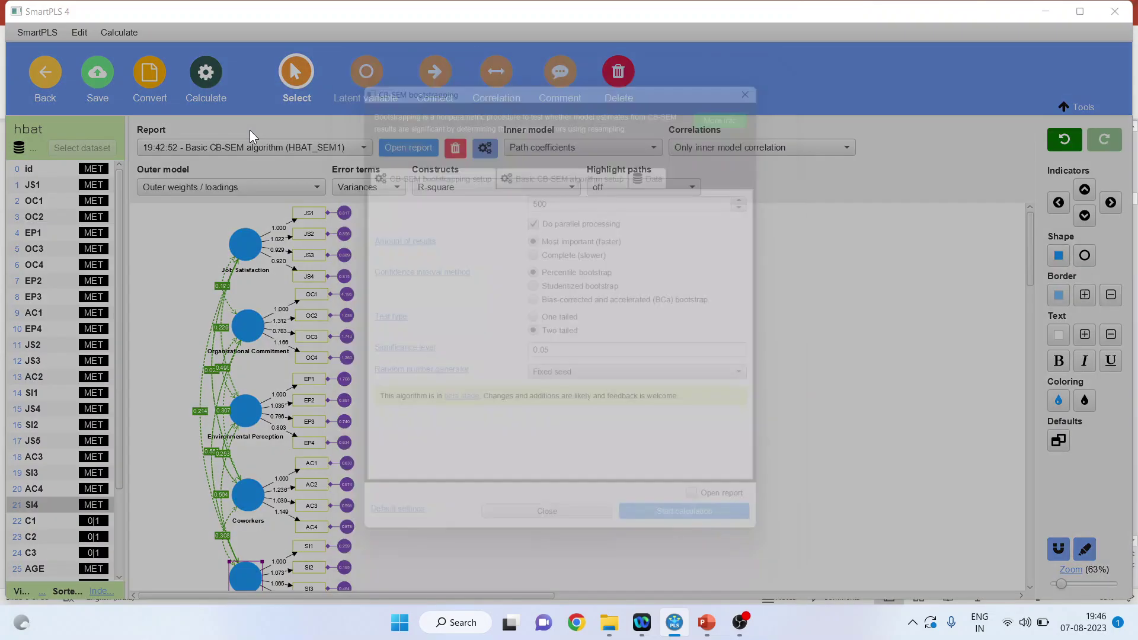
{"action": "left_click", "coordinate": [534, 250]}
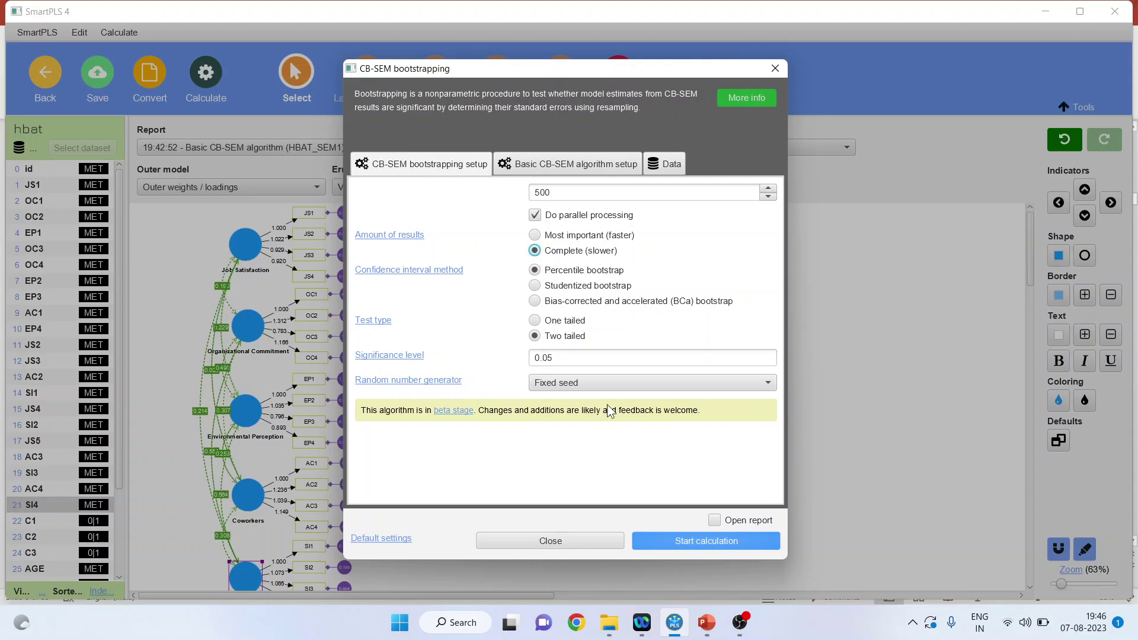
{"action": "left_click", "coordinate": [684, 541]}
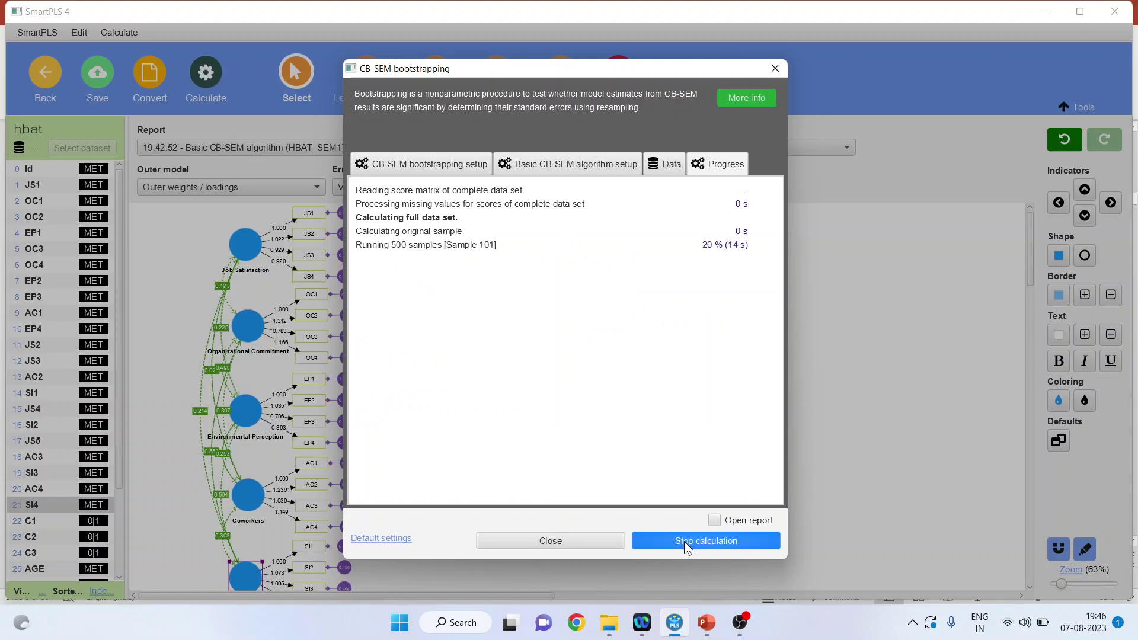
{"action": "left_click", "coordinate": [684, 542]}
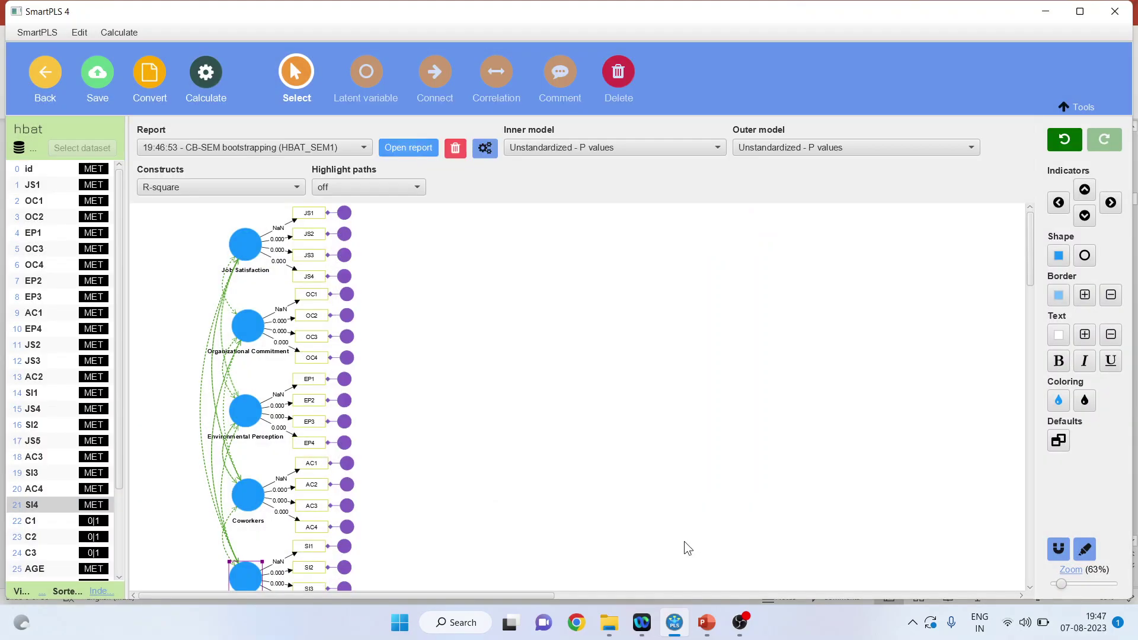
Open the bootstrapping report and display the outer model as standardized outer weights/loadings and p values
{"action": "left_click", "coordinate": [417, 151]}
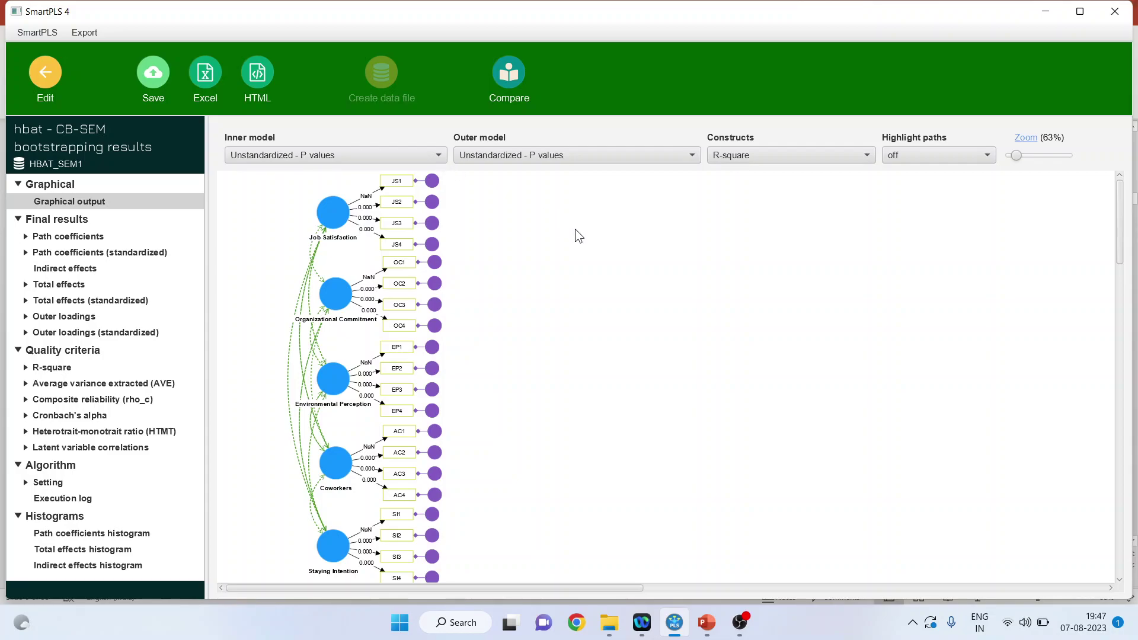
{"action": "left_click", "coordinate": [691, 155]}
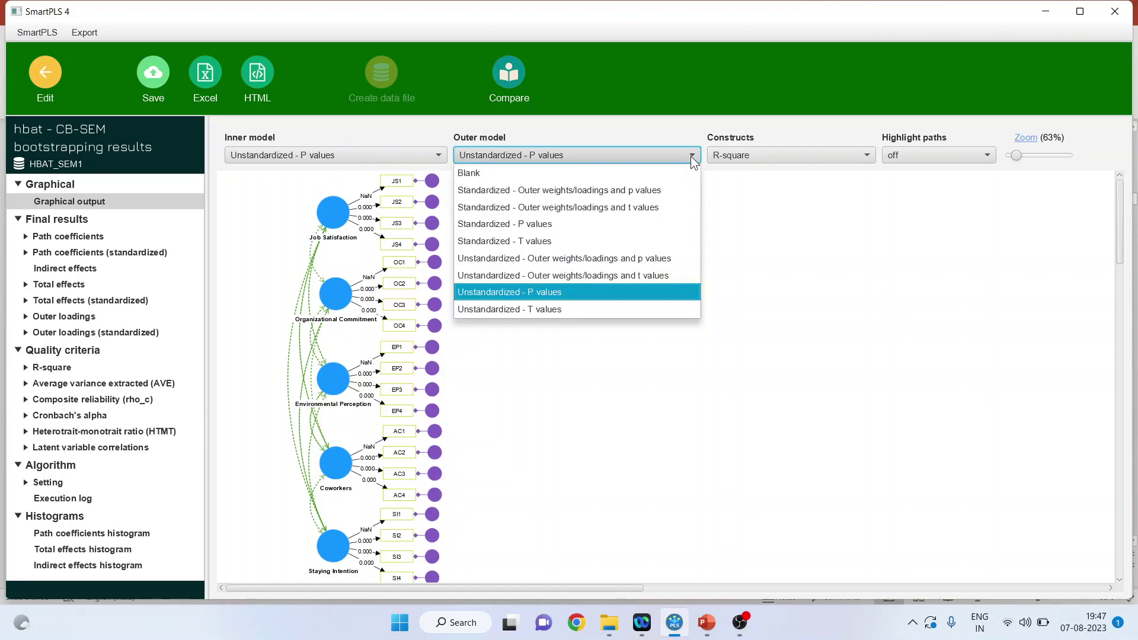
{"action": "left_click", "coordinate": [669, 189]}
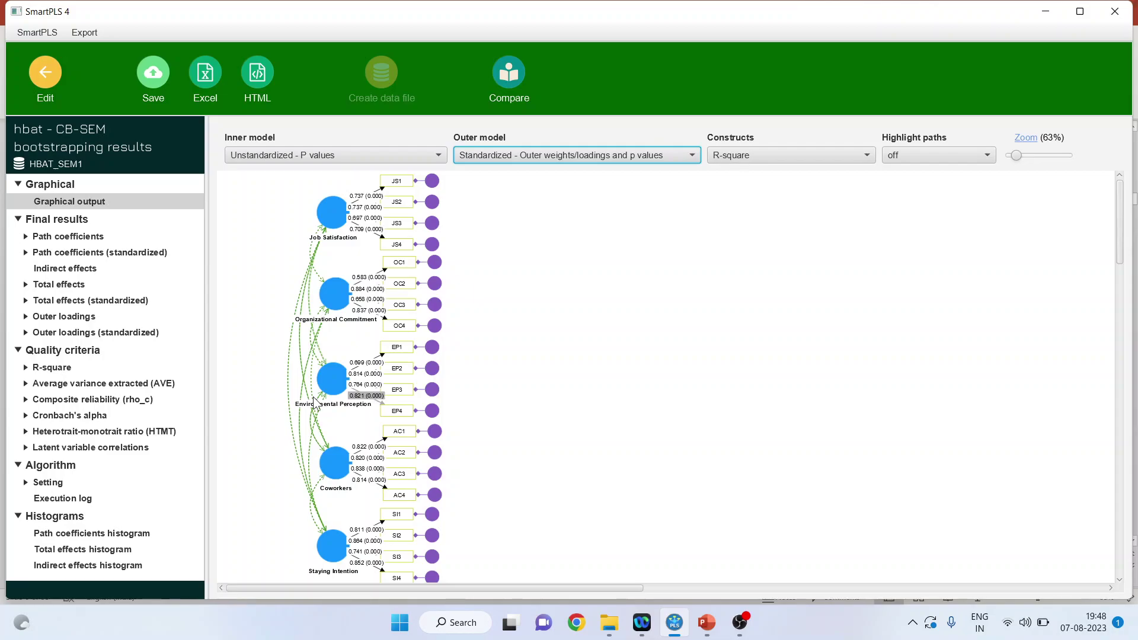
Examine the means, T values and p values of the standardized outer loadings and the average variance extracted
{"action": "left_click", "coordinate": [25, 332]}
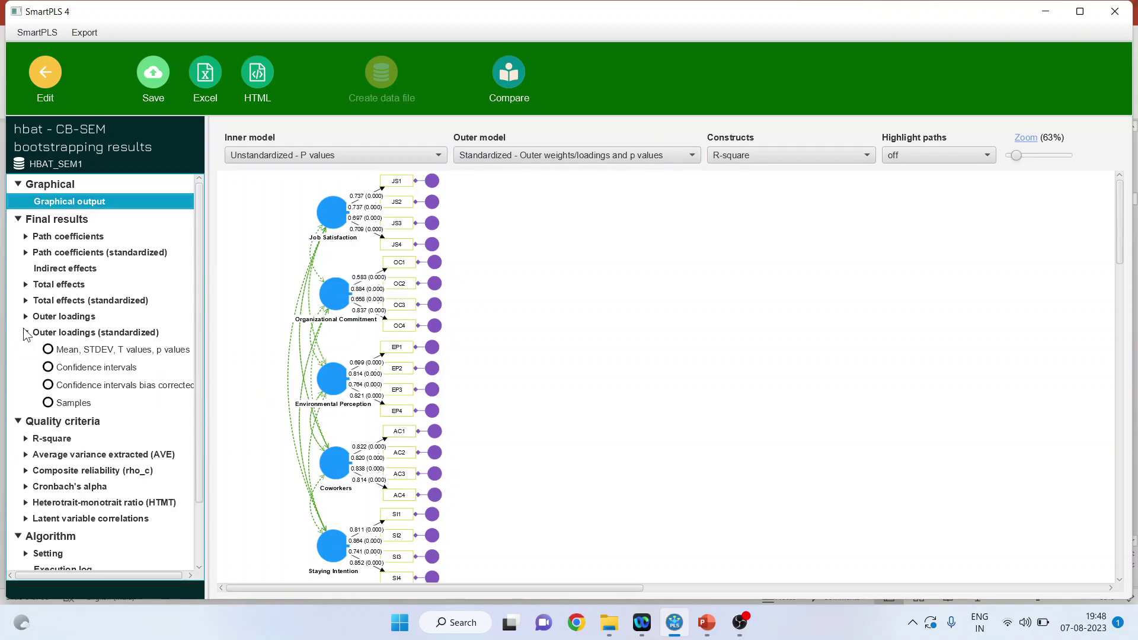
{"action": "left_click", "coordinate": [109, 351]}
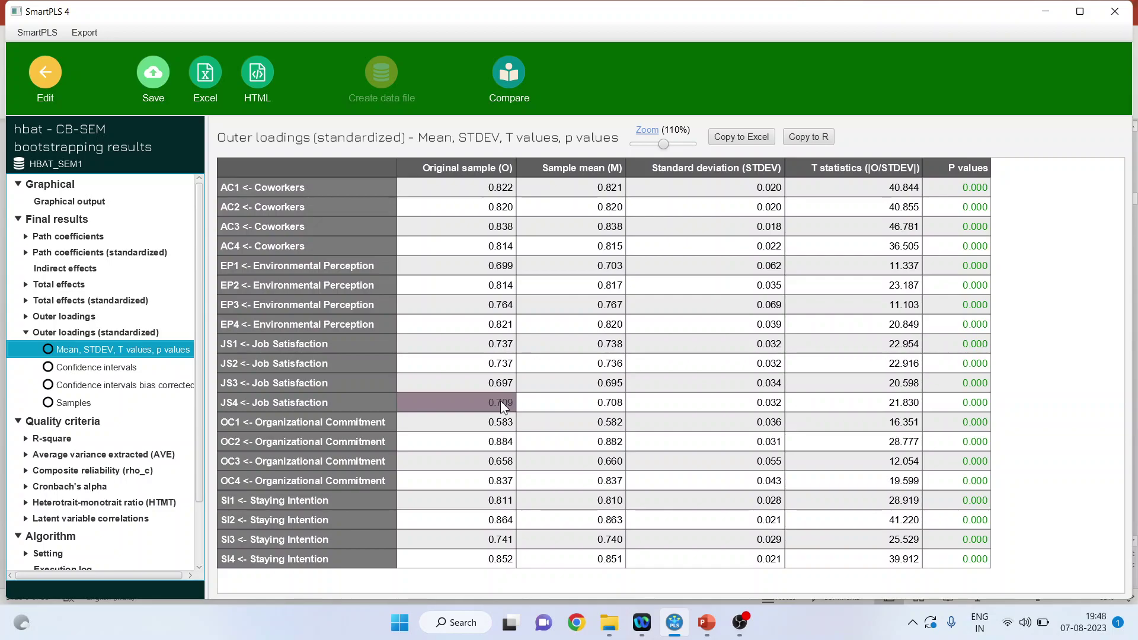
{"action": "left_click", "coordinate": [159, 455]}
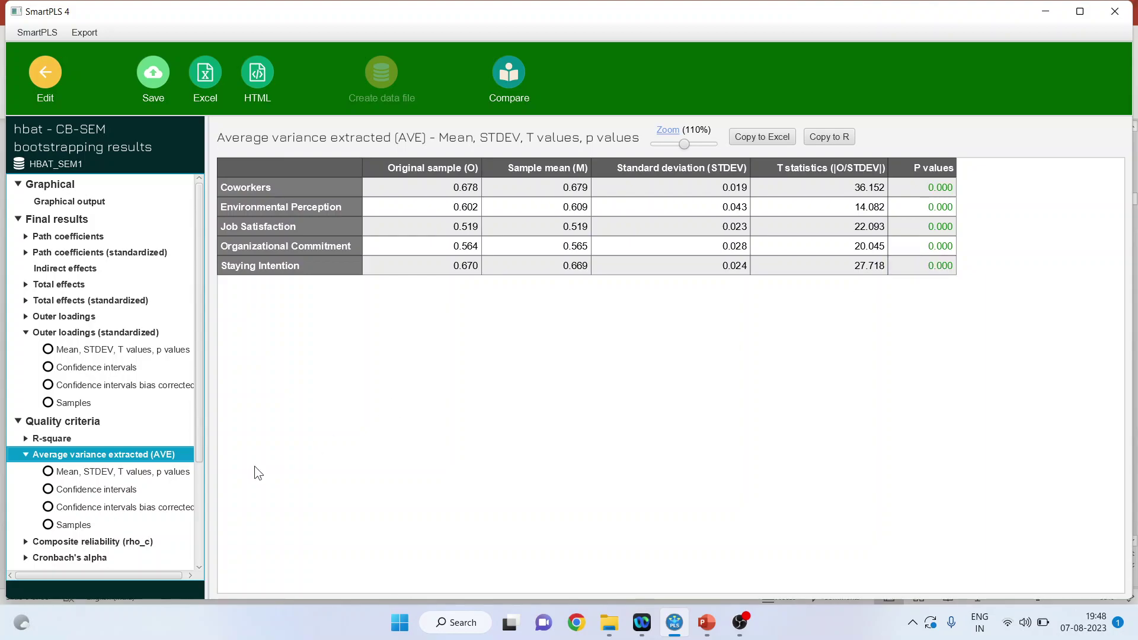
Examine the latent variable correlations with their T and p values, checking each construct pair in the original sample column
{"action": "scroll", "coordinate": [196, 541], "scroll_direction": "down", "scroll_amount": 3}
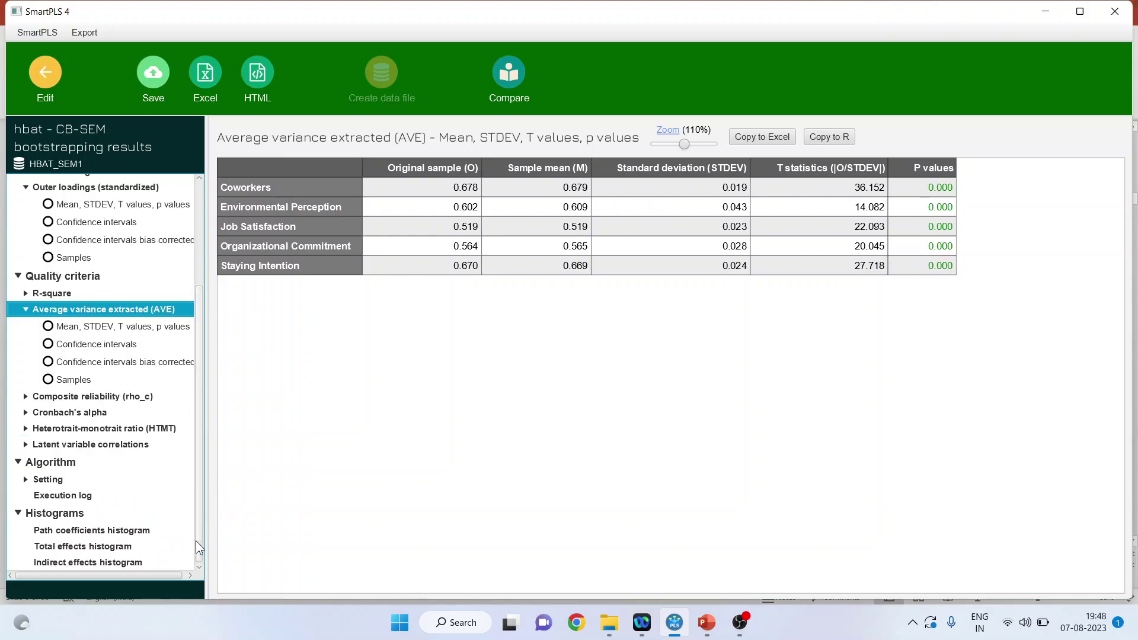
{"action": "left_click", "coordinate": [26, 443]}
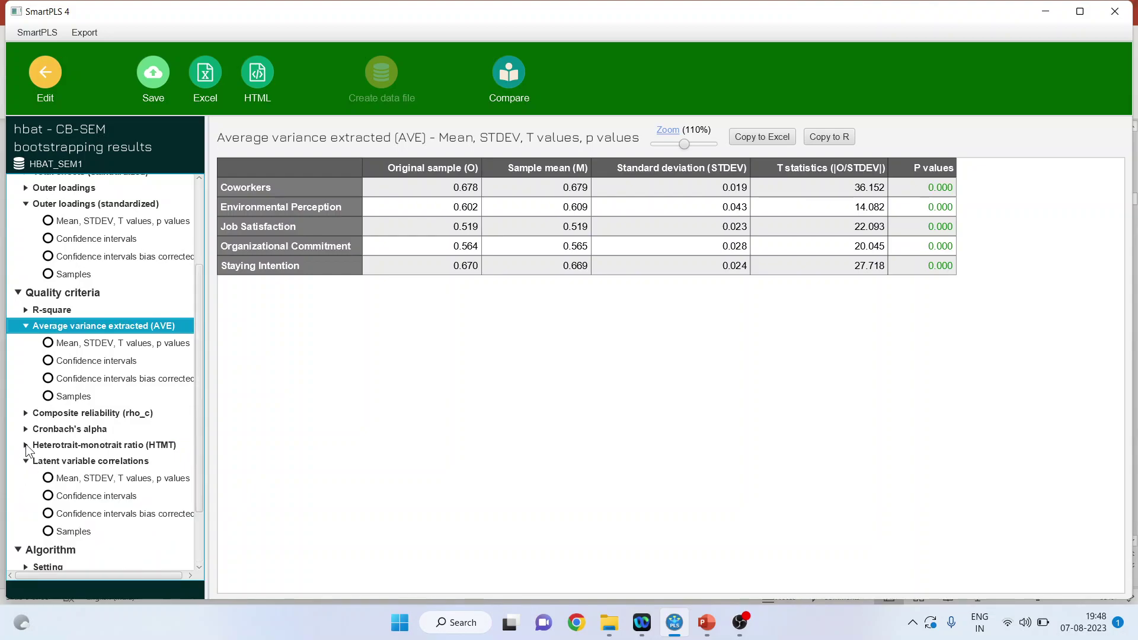
{"action": "left_click", "coordinate": [83, 481]}
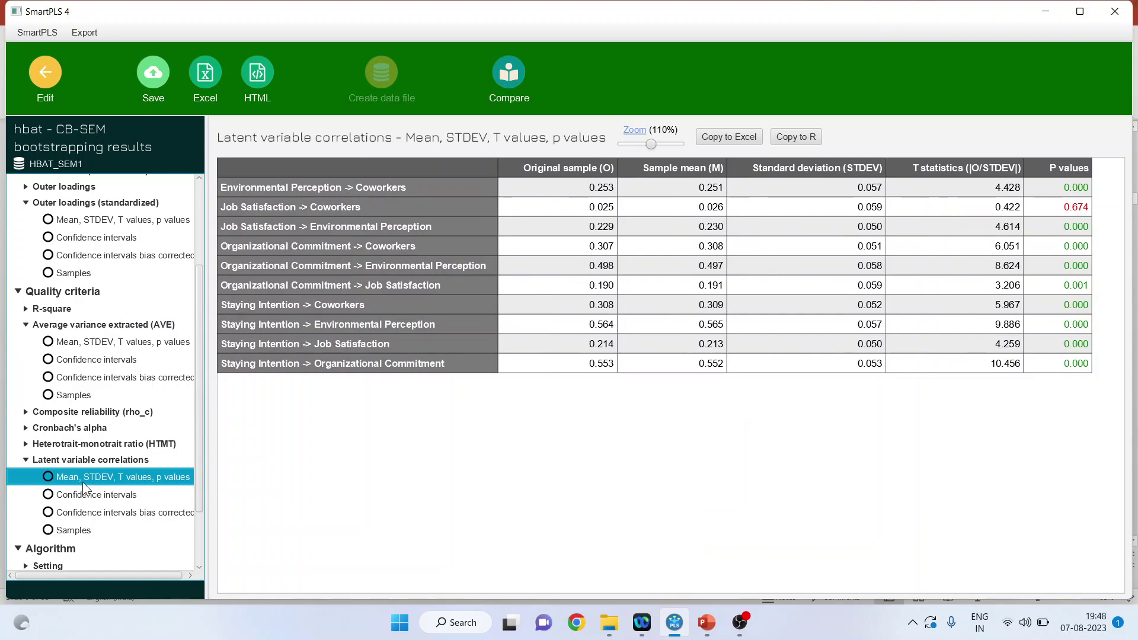
{"action": "left_click", "coordinate": [572, 188]}
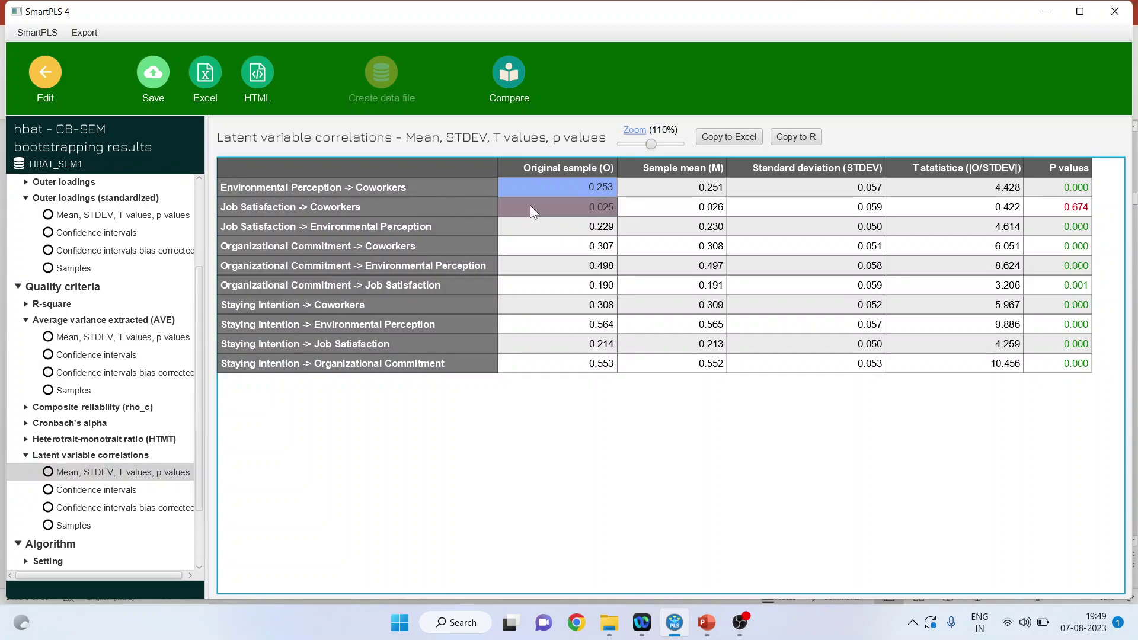
{"action": "key", "text": "Down"}
{"action": "key", "text": "Down"}
{"action": "key", "text": "Down"}
{"action": "key", "text": "Down"}
{"action": "key", "text": "Down"}
{"action": "key", "text": "Down"}
{"action": "key", "text": "Down"}
{"action": "key", "text": "Down"}
{"action": "key", "text": "Down"}
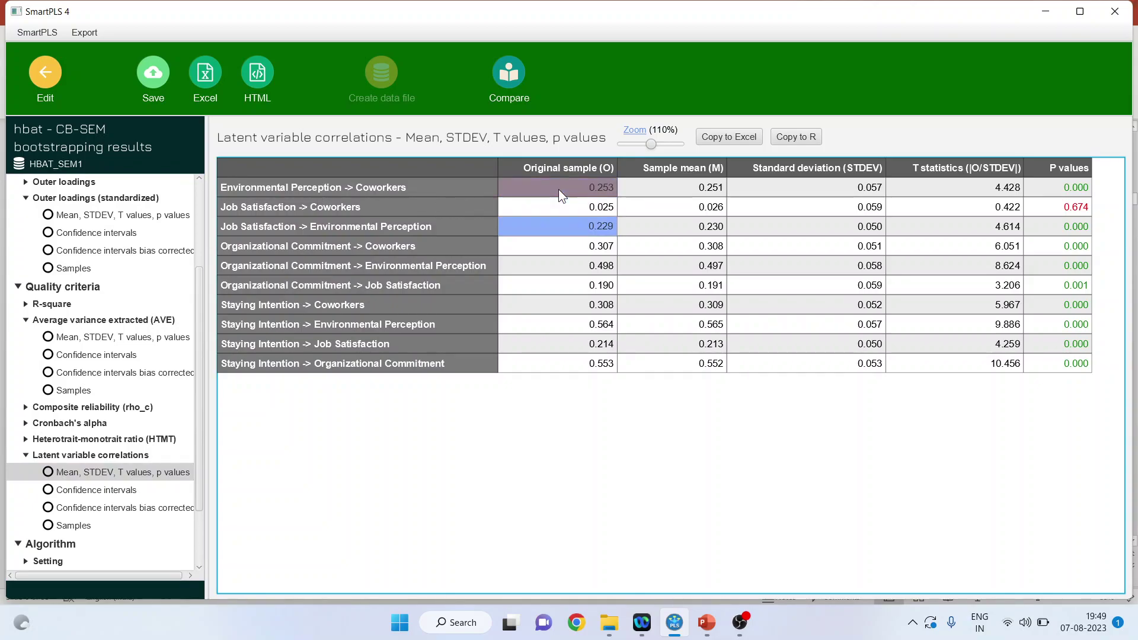
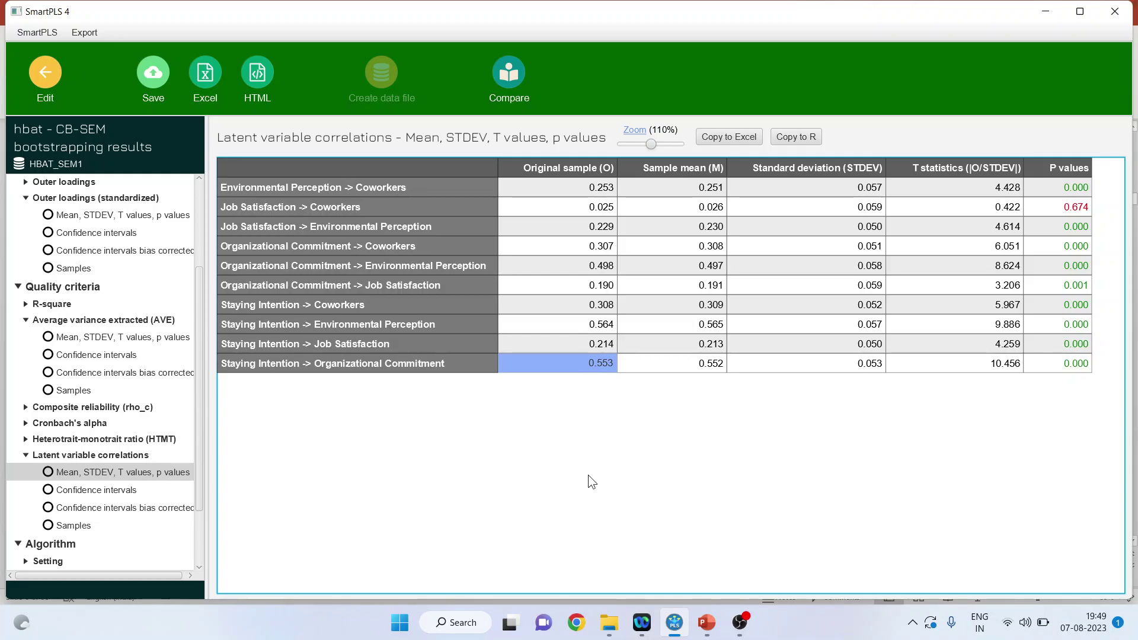
Return to the hbat model, then switch to PowerPoint and compare the Measurement Model slide with the Structural Model slide
{"action": "left_click", "coordinate": [45, 72]}
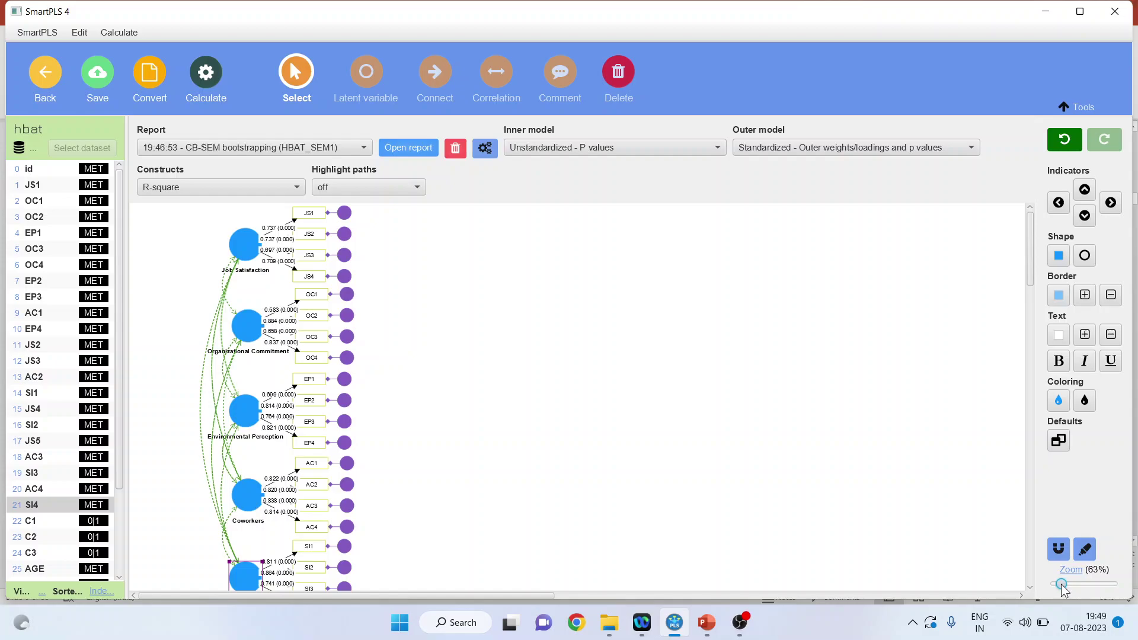
{"action": "left_click_drag", "start_coordinate": [1062, 588], "coordinate": [1060, 586]}
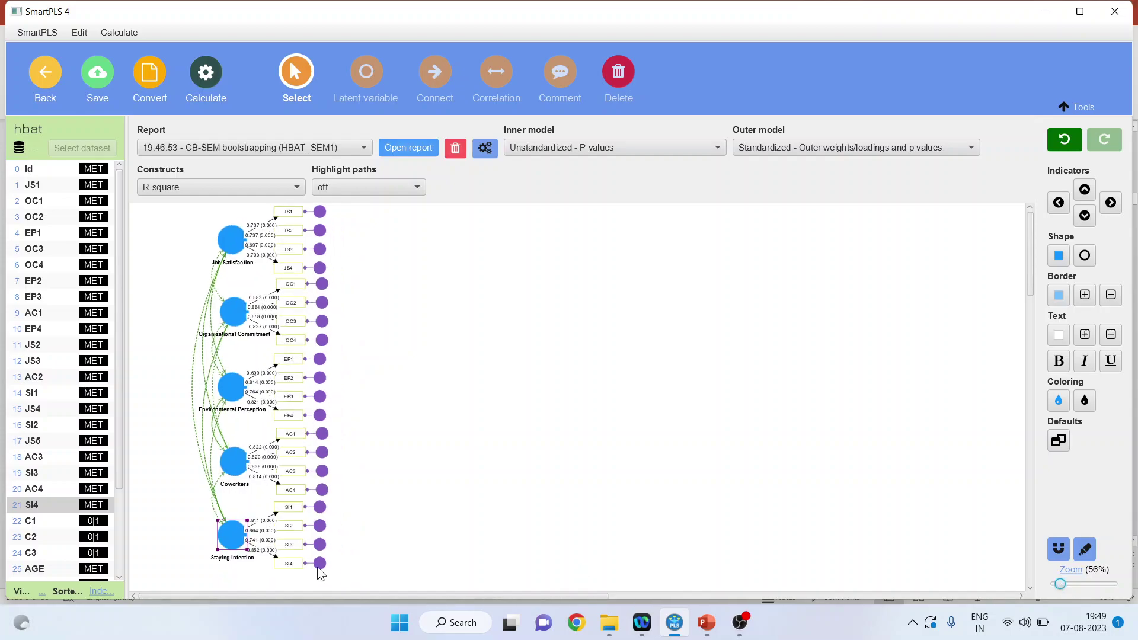
{"action": "mouse_move", "coordinate": [231, 544]}
{"action": "left_click", "coordinate": [708, 617]}
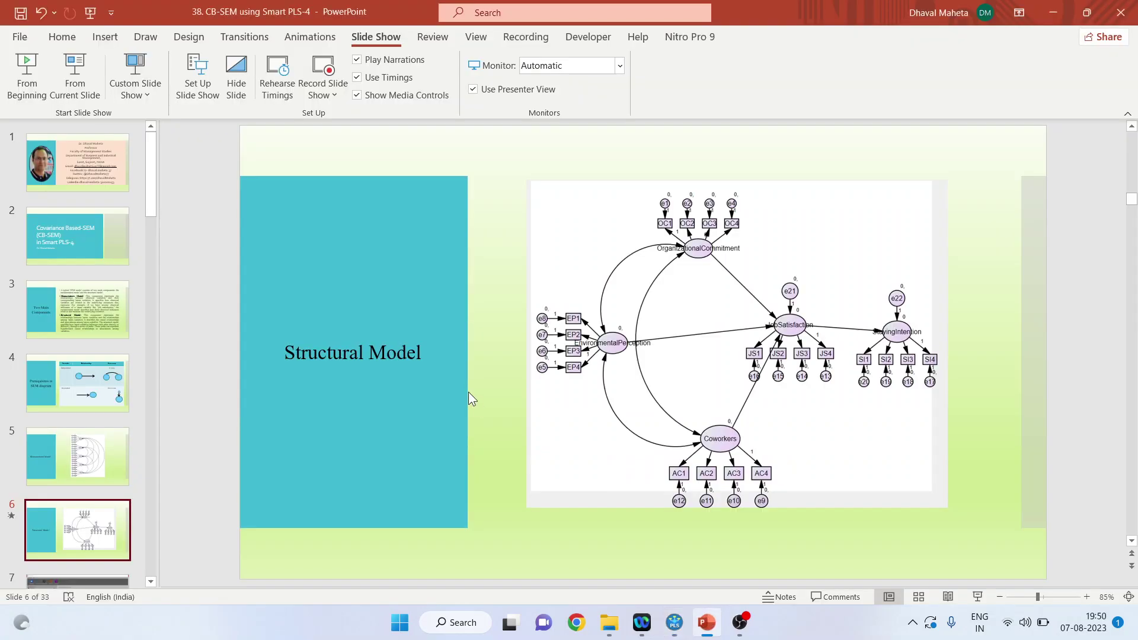
{"action": "left_click", "coordinate": [108, 438]}
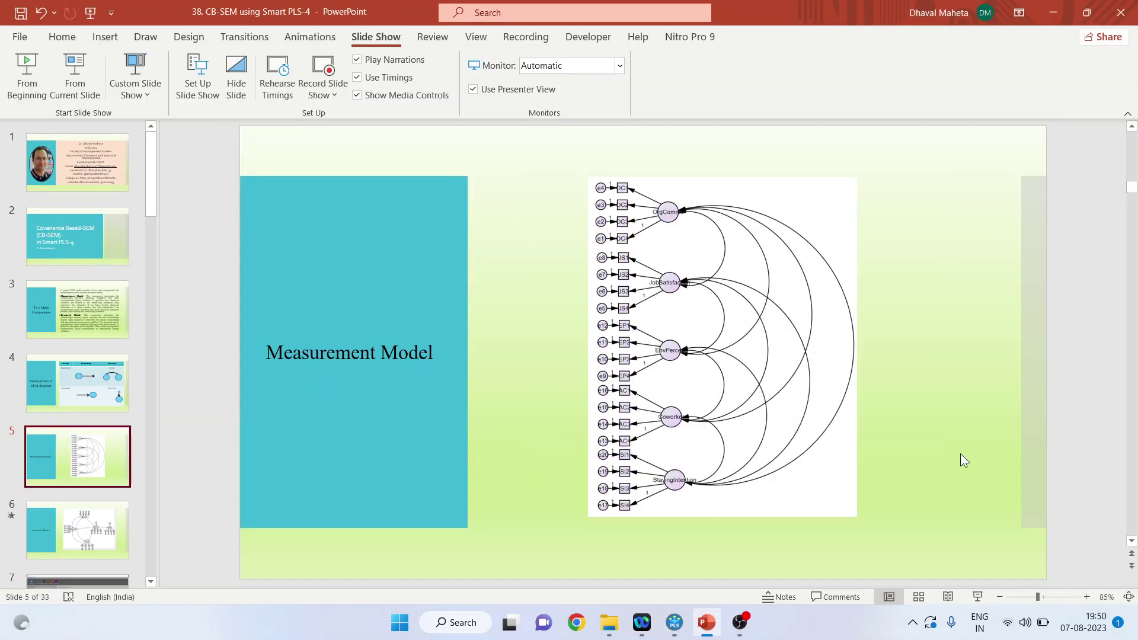
{"action": "left_click", "coordinate": [978, 597]}
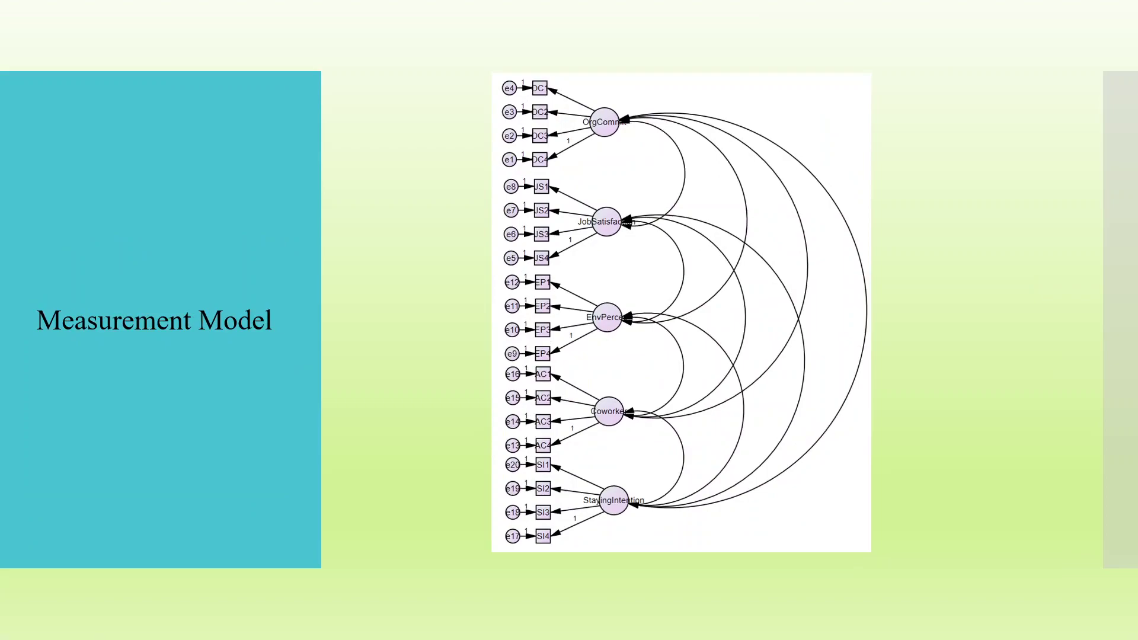
{"action": "key", "text": "Right"}
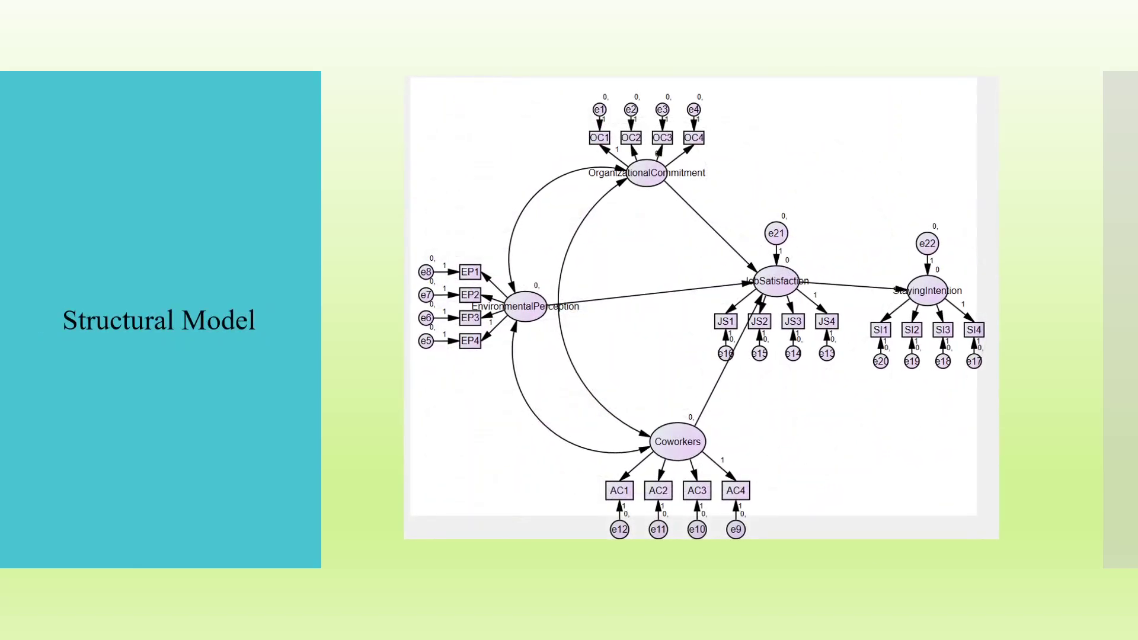
{"action": "key", "text": "Escape"}
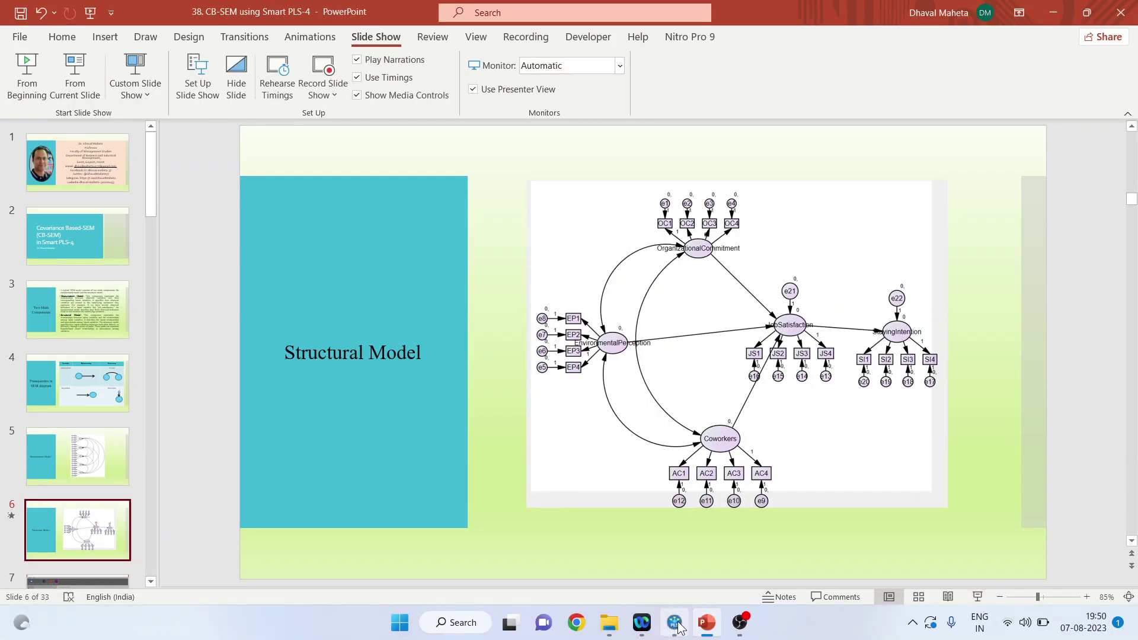
Switch back to SmartPLS, move Staying Intention well to the right of the other constructs and delete its correlations with all four
{"action": "left_click", "coordinate": [675, 622]}
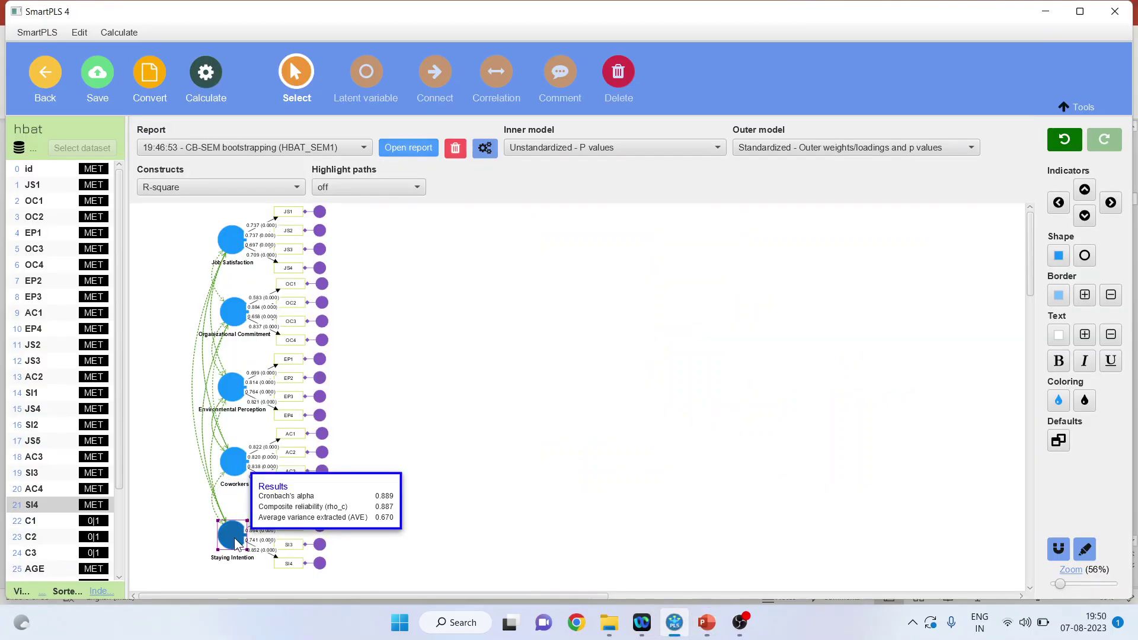
{"action": "left_click_drag", "start_coordinate": [240, 549], "coordinate": [529, 448]}
{"action": "left_click_drag", "start_coordinate": [578, 421], "coordinate": [640, 384]}
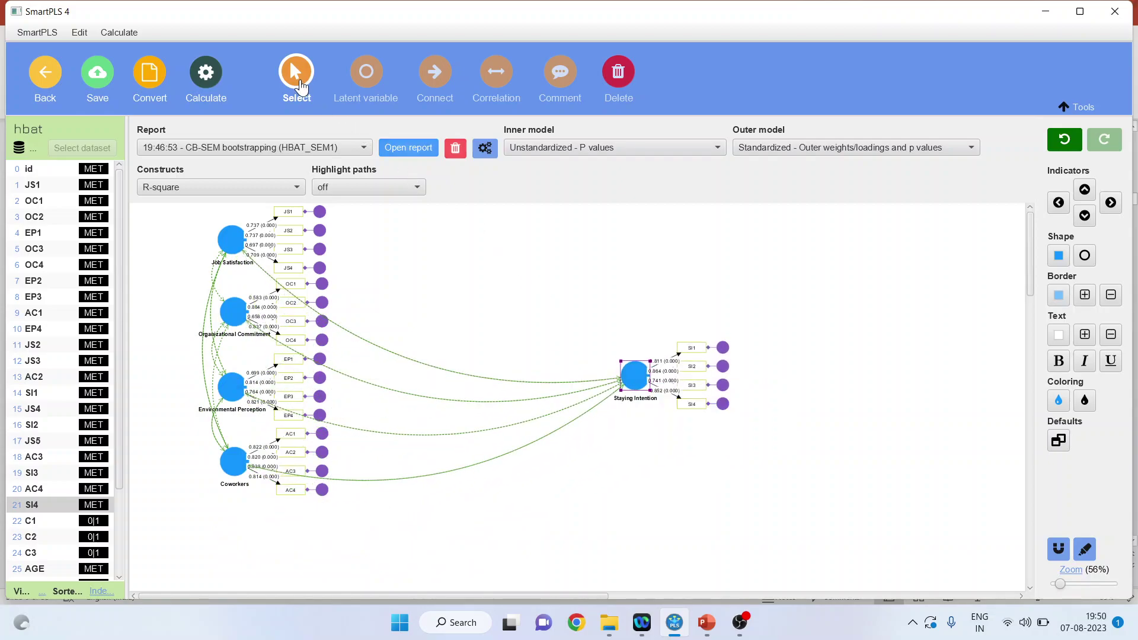
{"action": "left_click", "coordinate": [421, 364]}
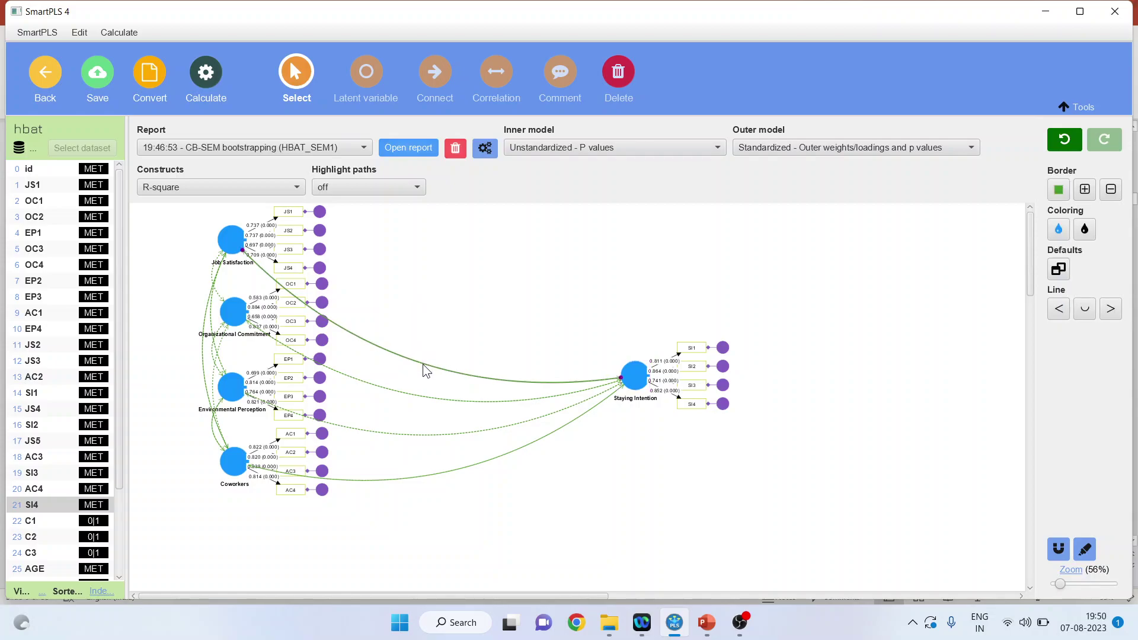
{"action": "key", "text": "Delete"}
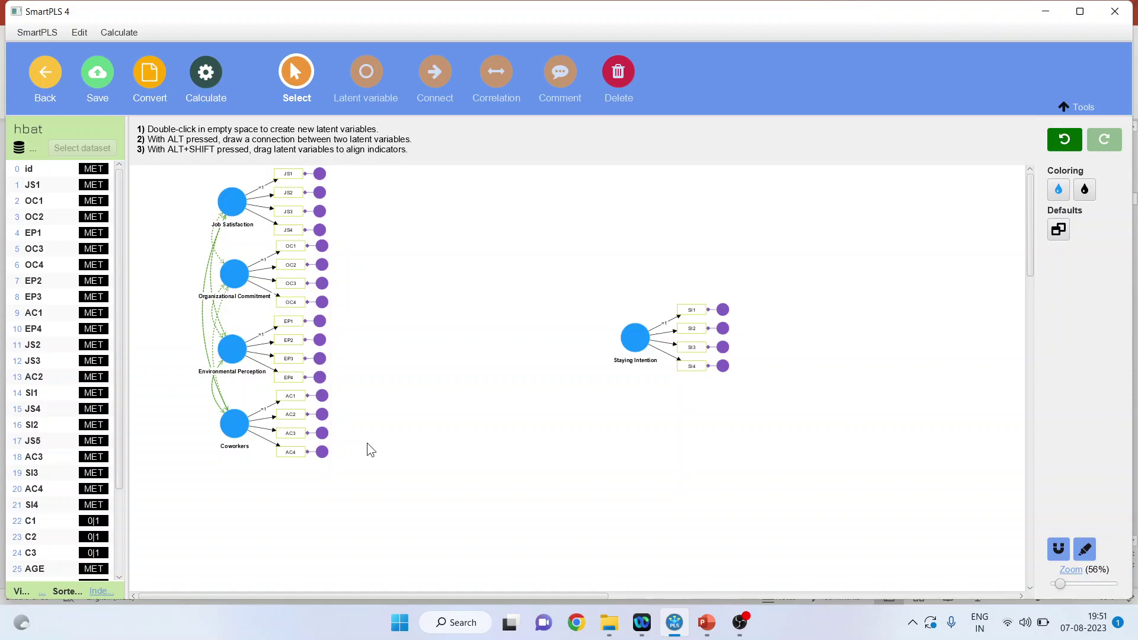
Connect Job Satisfaction to Staying Intention with a structural path
{"action": "left_click", "coordinate": [436, 85]}
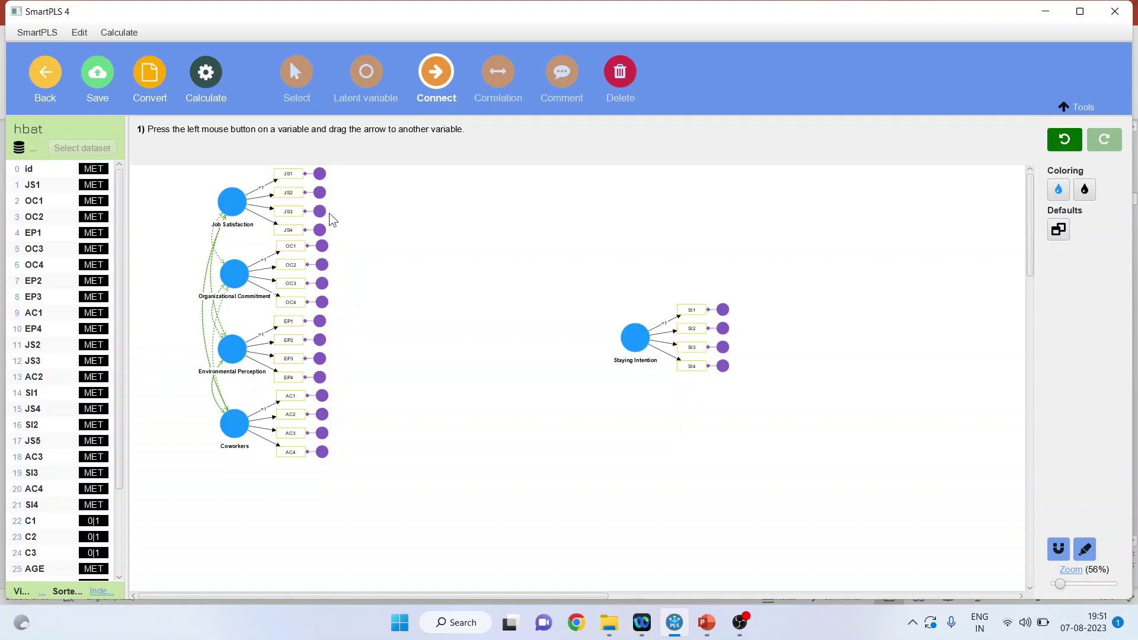
{"action": "left_click_drag", "start_coordinate": [241, 212], "coordinate": [413, 277]}
{"action": "left_click_drag", "start_coordinate": [413, 277], "coordinate": [625, 344]}
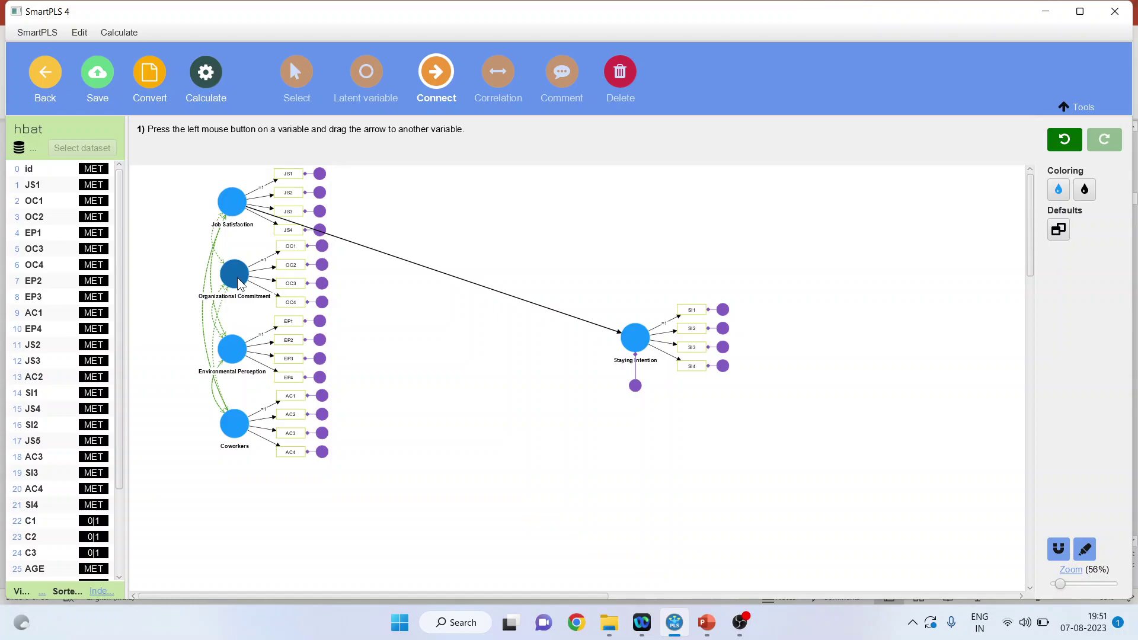
Add structural paths from Organizational Commitment, Environmental Perception and Coworkers to Staying Intention
{"action": "left_click_drag", "start_coordinate": [234, 274], "coordinate": [633, 337]}
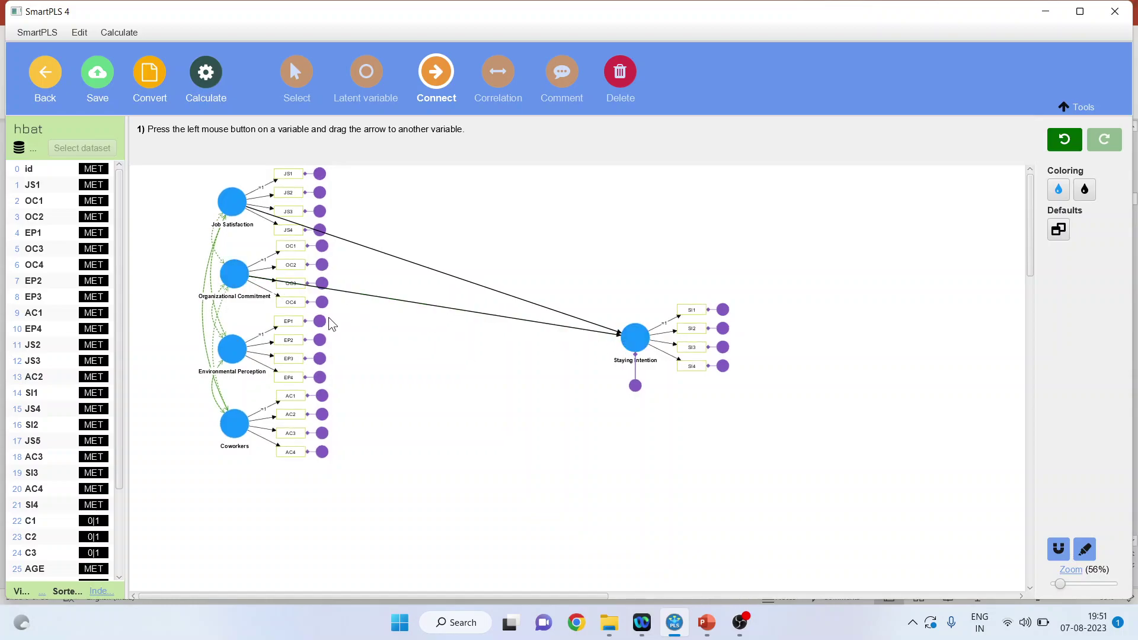
{"action": "left_click_drag", "start_coordinate": [239, 355], "coordinate": [633, 338]}
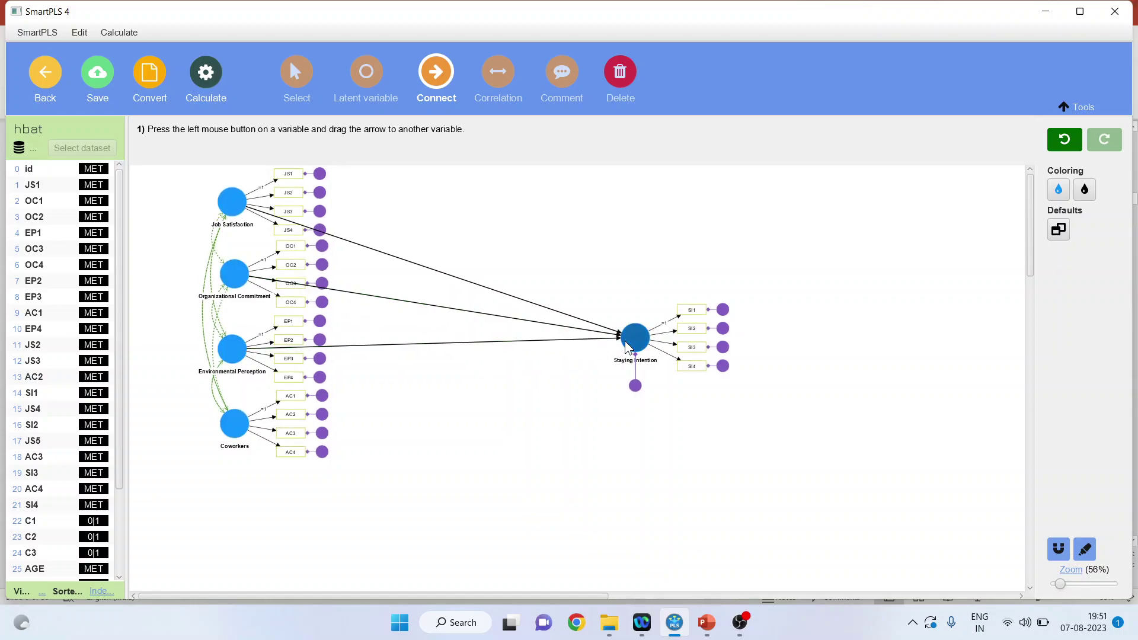
{"action": "left_click_drag", "start_coordinate": [249, 433], "coordinate": [636, 345]}
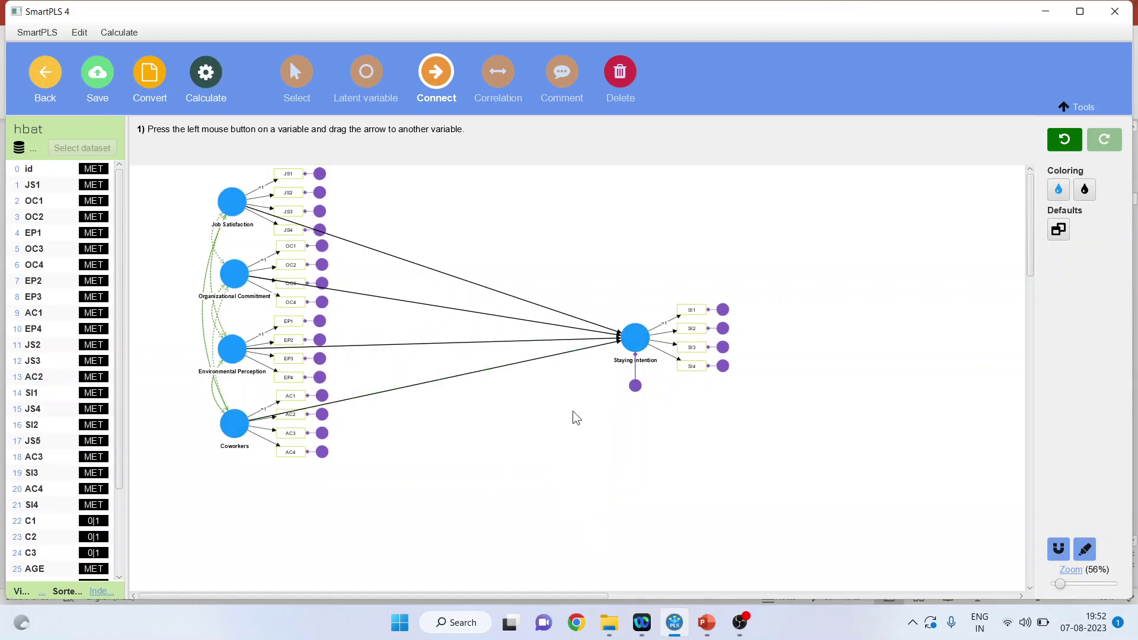
Run complete two-tailed CB-SEM bootstrapping with 500 subsamples at 0.05 significance and show standardized path coefficients and p values on the inner model
{"action": "left_click", "coordinate": [207, 89]}
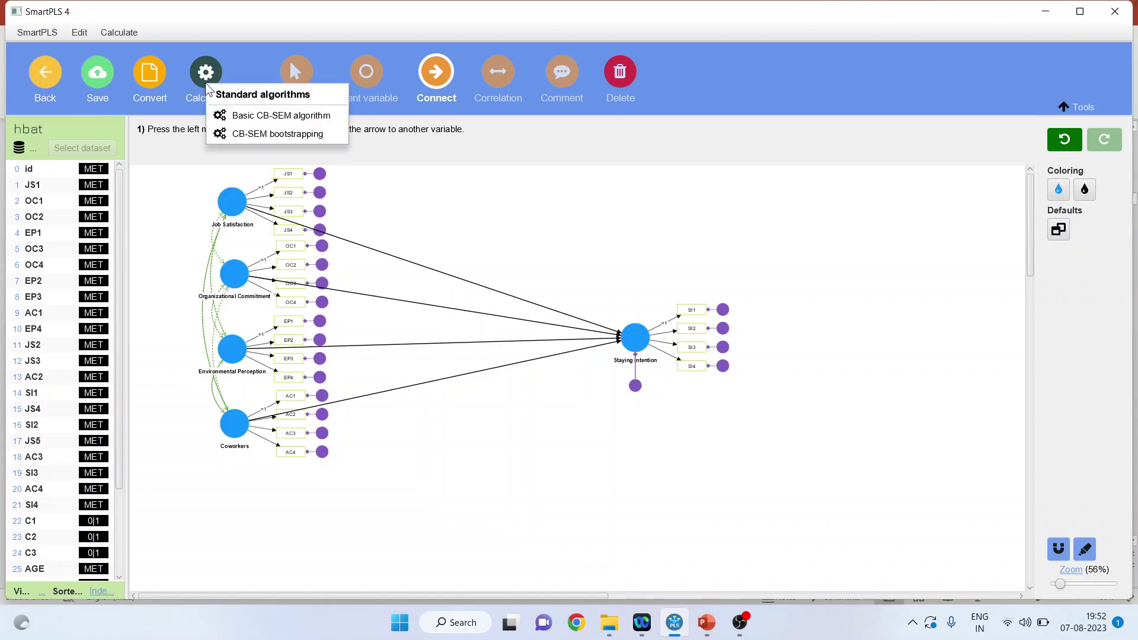
{"action": "left_click", "coordinate": [257, 135]}
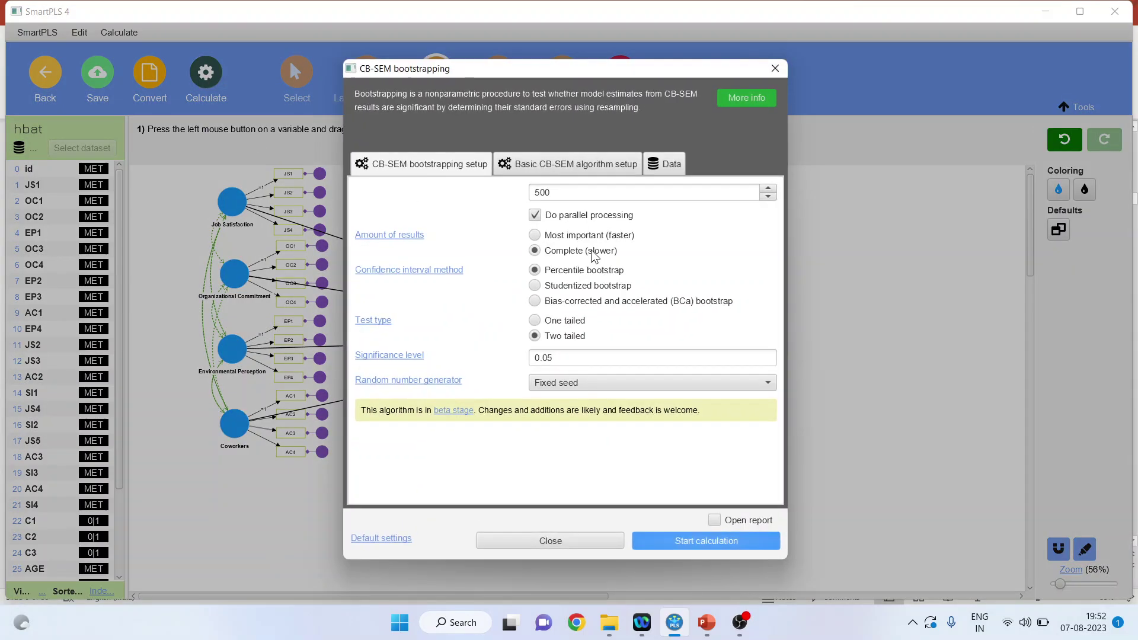
{"action": "left_click", "coordinate": [753, 540]}
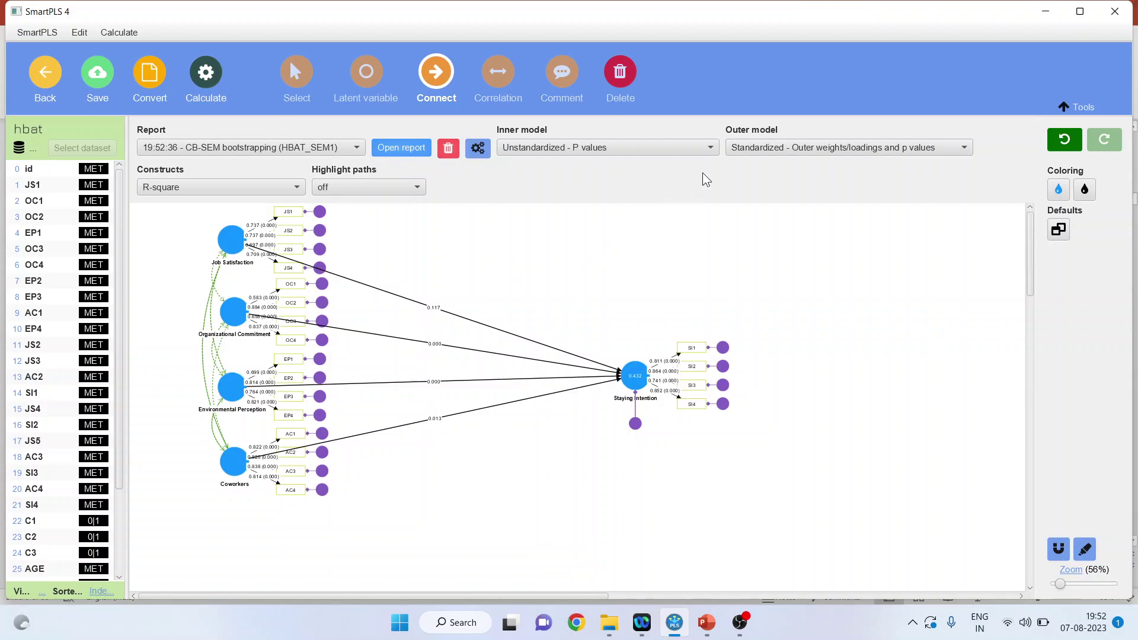
{"action": "left_click", "coordinate": [712, 148]}
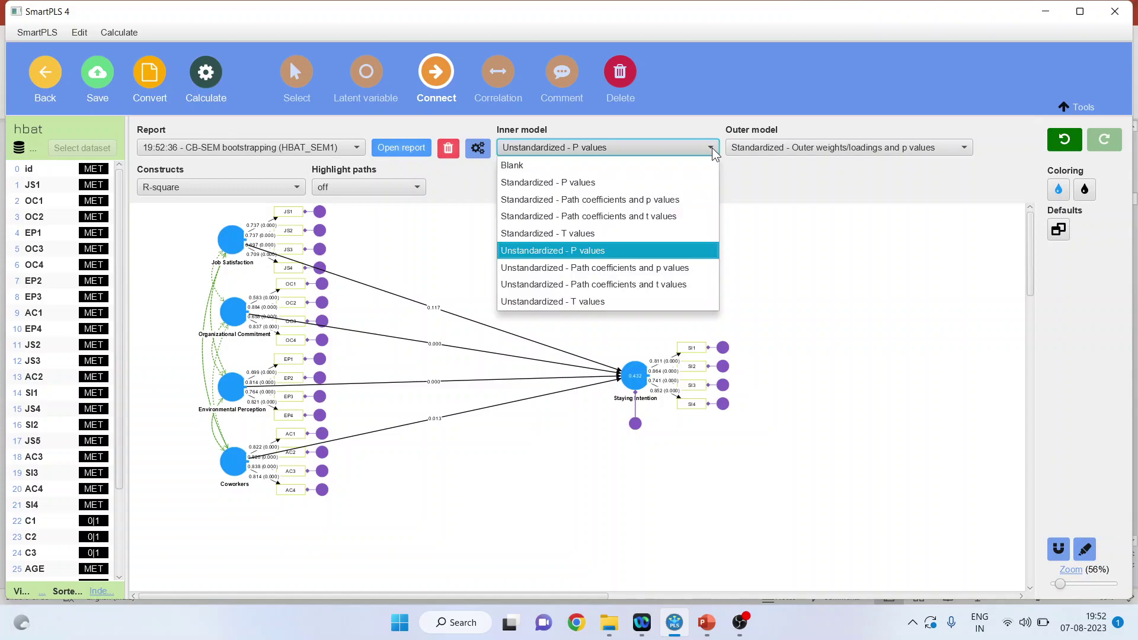
{"action": "left_click", "coordinate": [683, 198]}
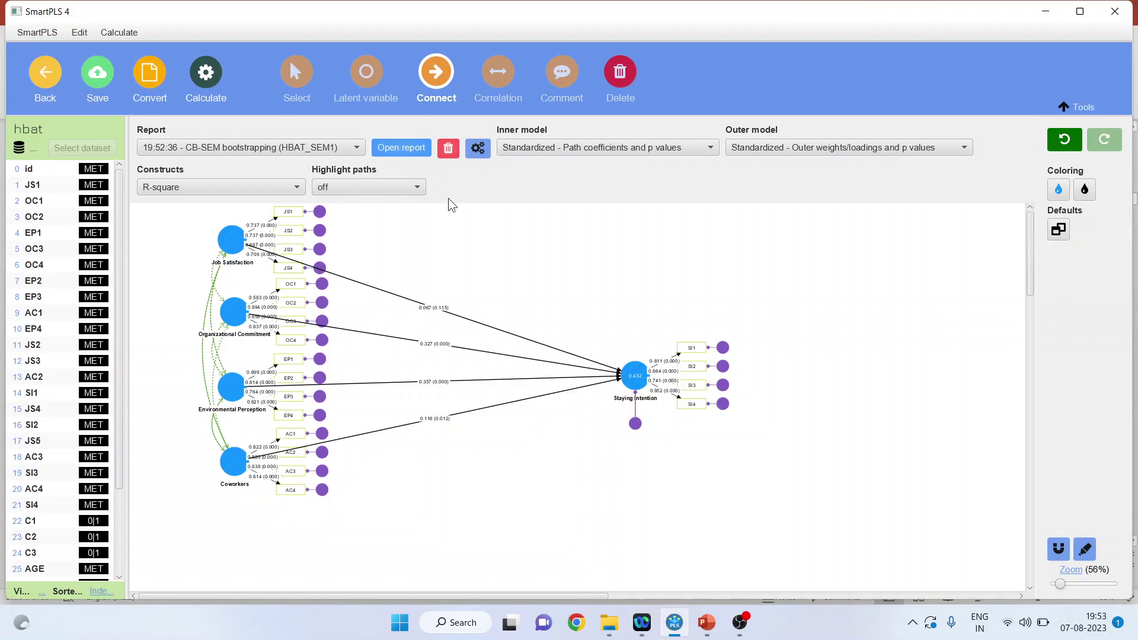
Examine the path coefficients with their T and p values in the CB-SEM bootstrapping report, and return to the hbat model
{"action": "left_click", "coordinate": [408, 152]}
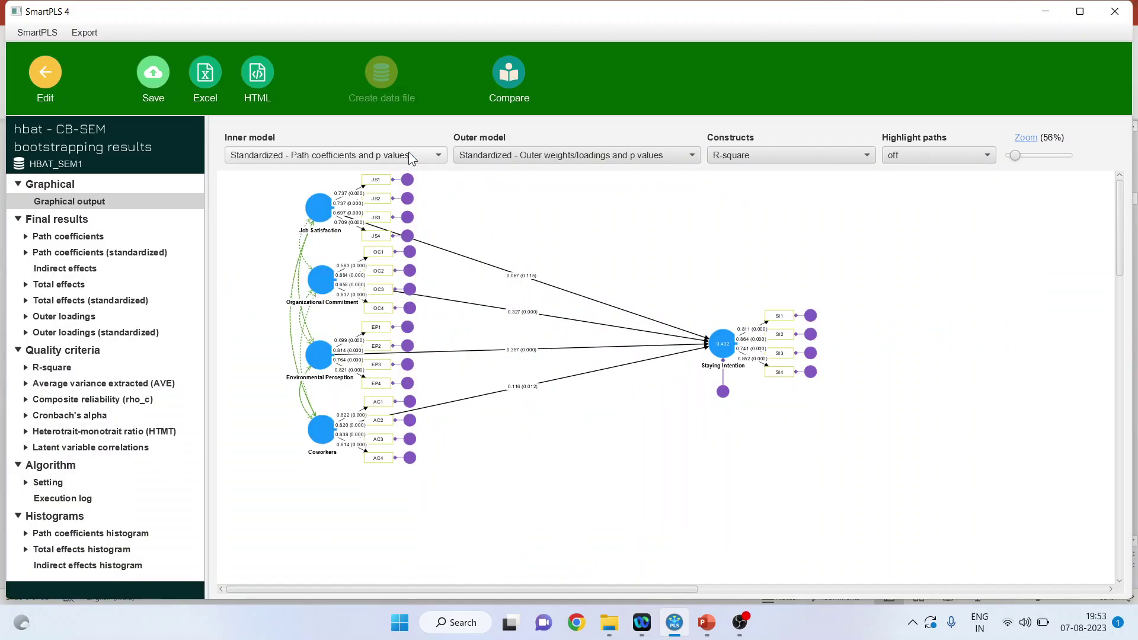
{"action": "left_click", "coordinate": [93, 237]}
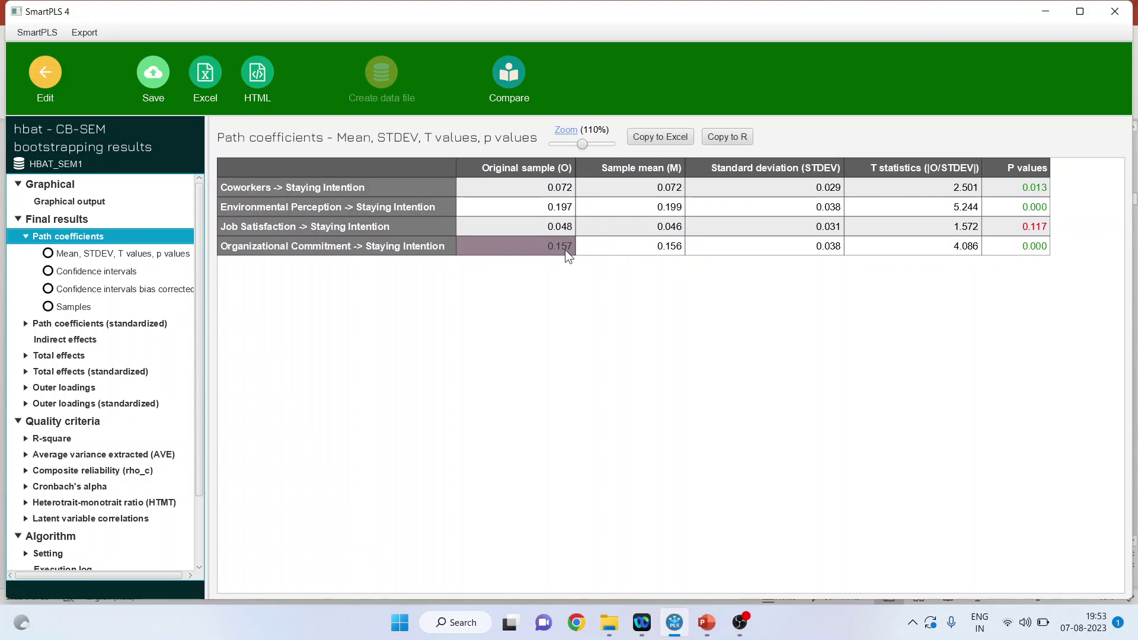
{"action": "left_click", "coordinate": [52, 87]}
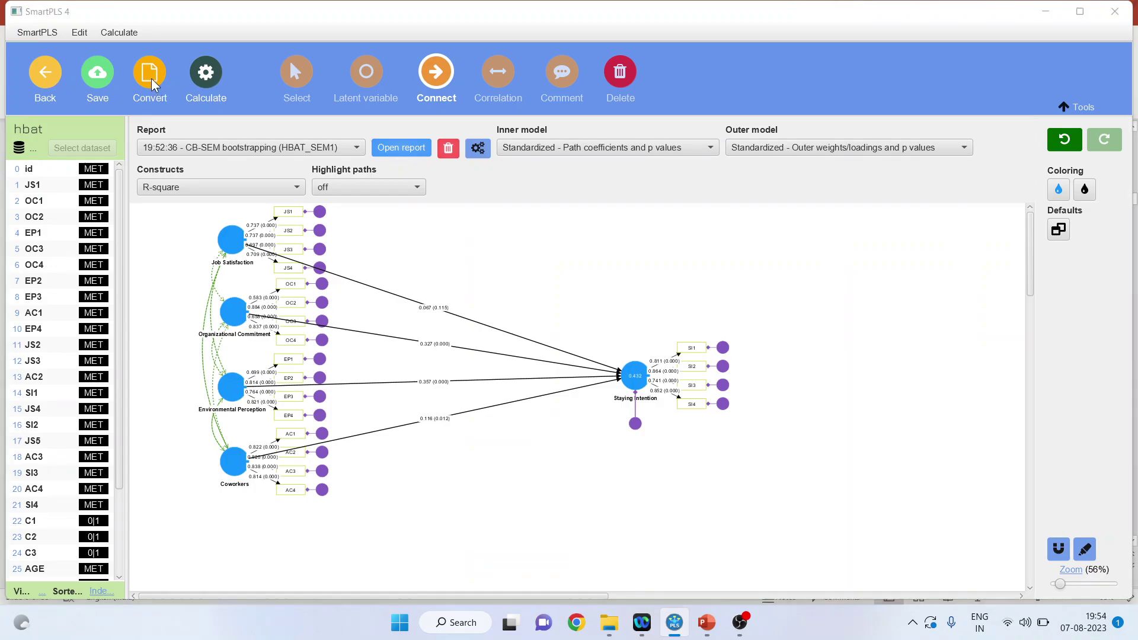
Convert the model to a PLS-SEM model named hbat1 in the cbsem project
{"action": "left_click", "coordinate": [152, 84]}
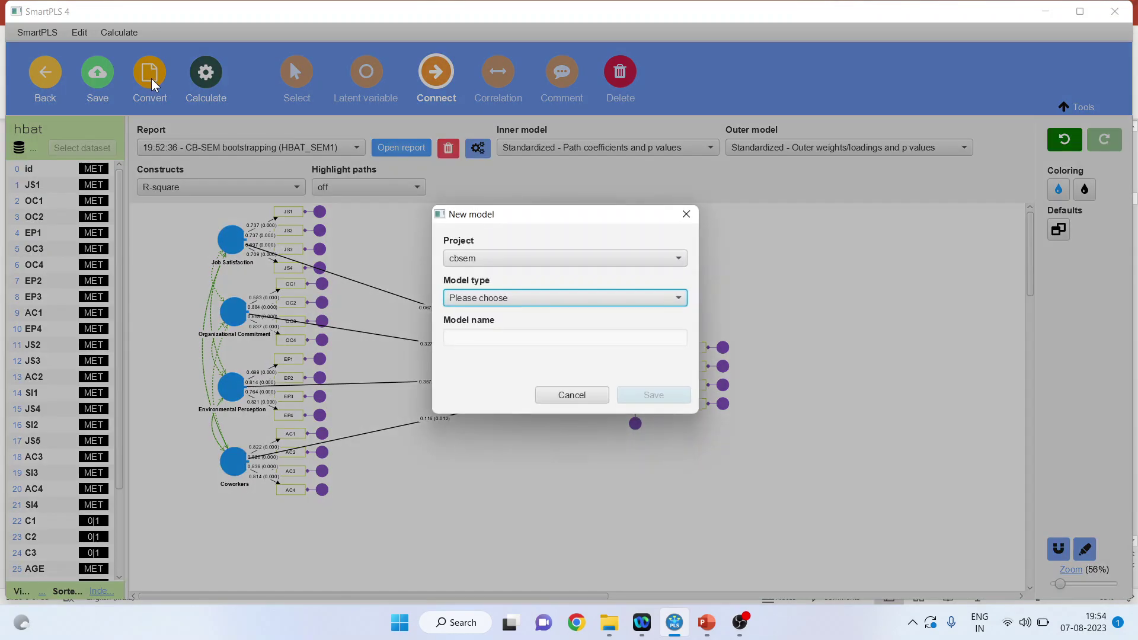
{"action": "left_click", "coordinate": [679, 302]}
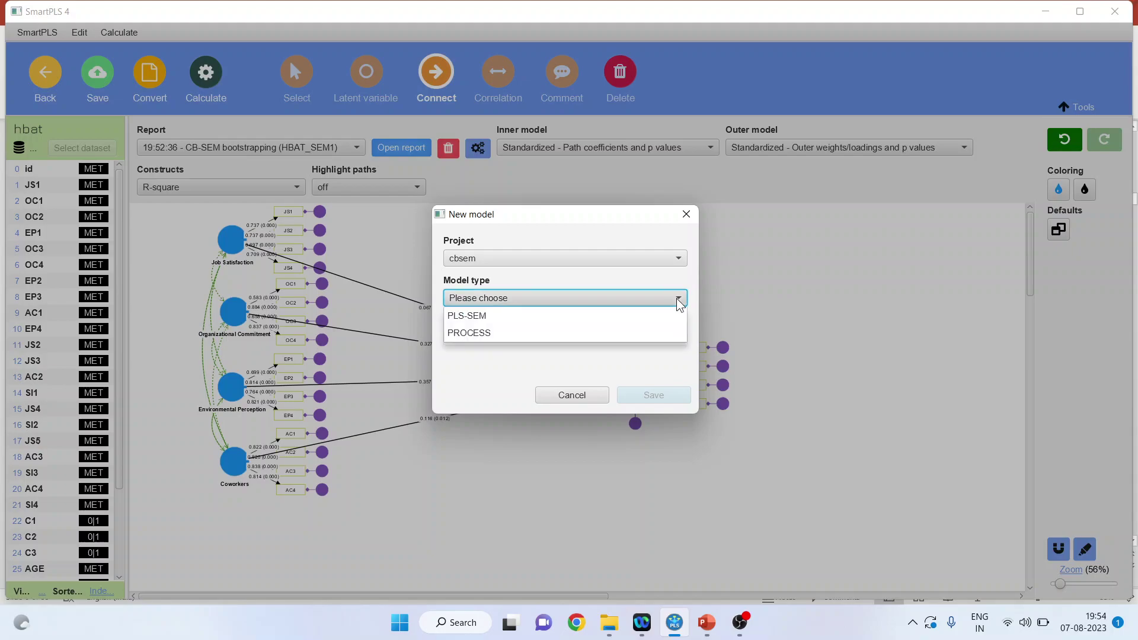
{"action": "left_click", "coordinate": [617, 321]}
{"action": "left_click", "coordinate": [547, 339]}
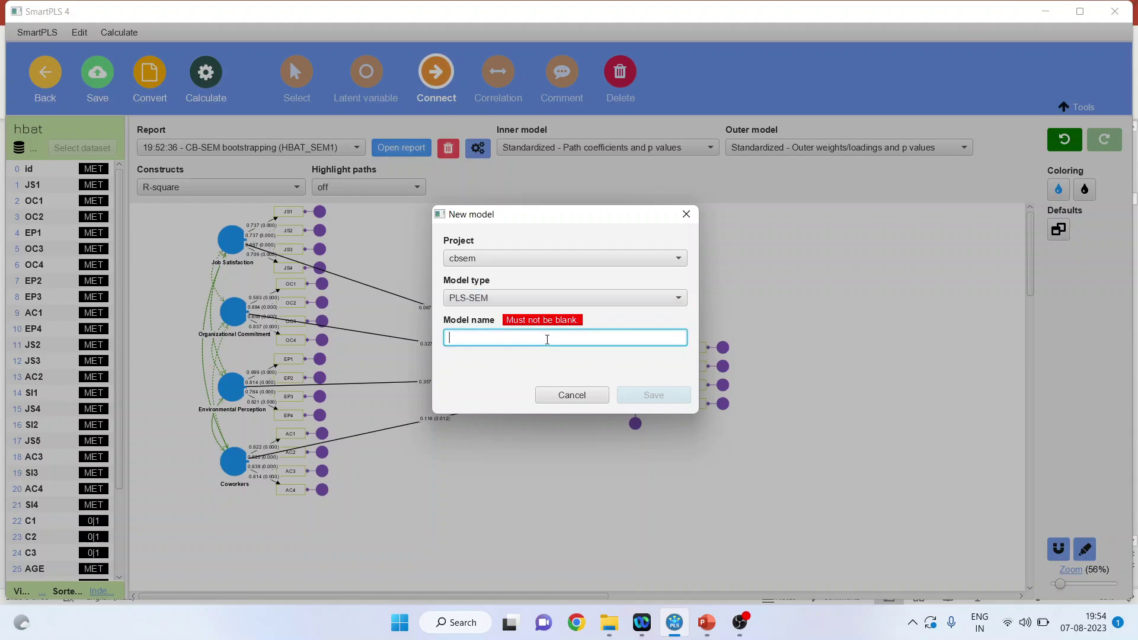
{"action": "type", "text": "hbat1"}
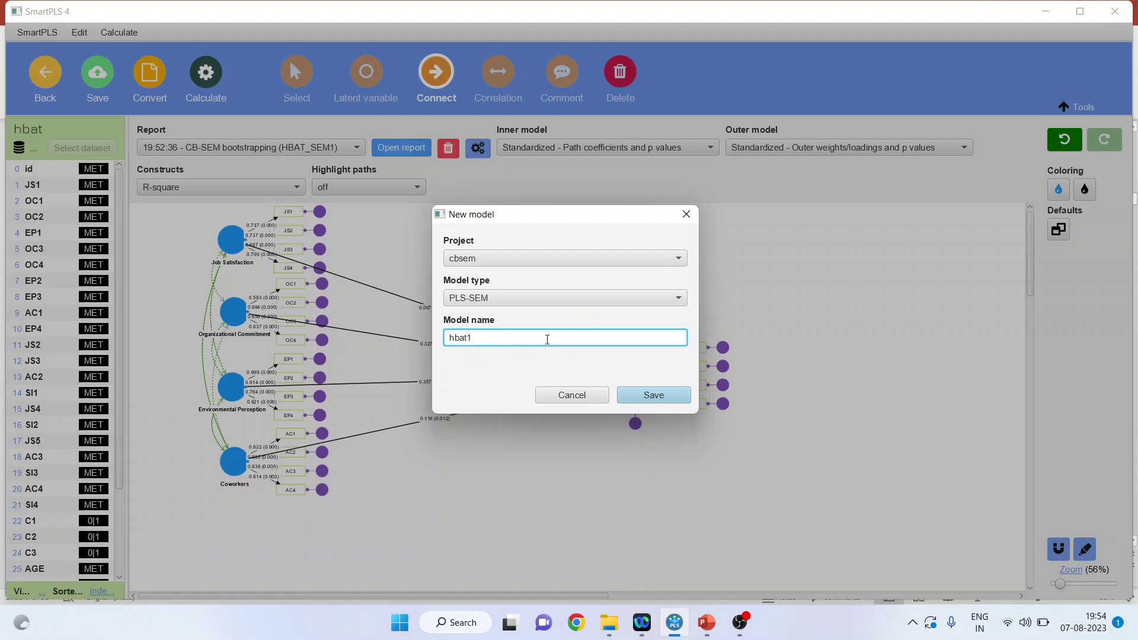
{"action": "left_click", "coordinate": [649, 396]}
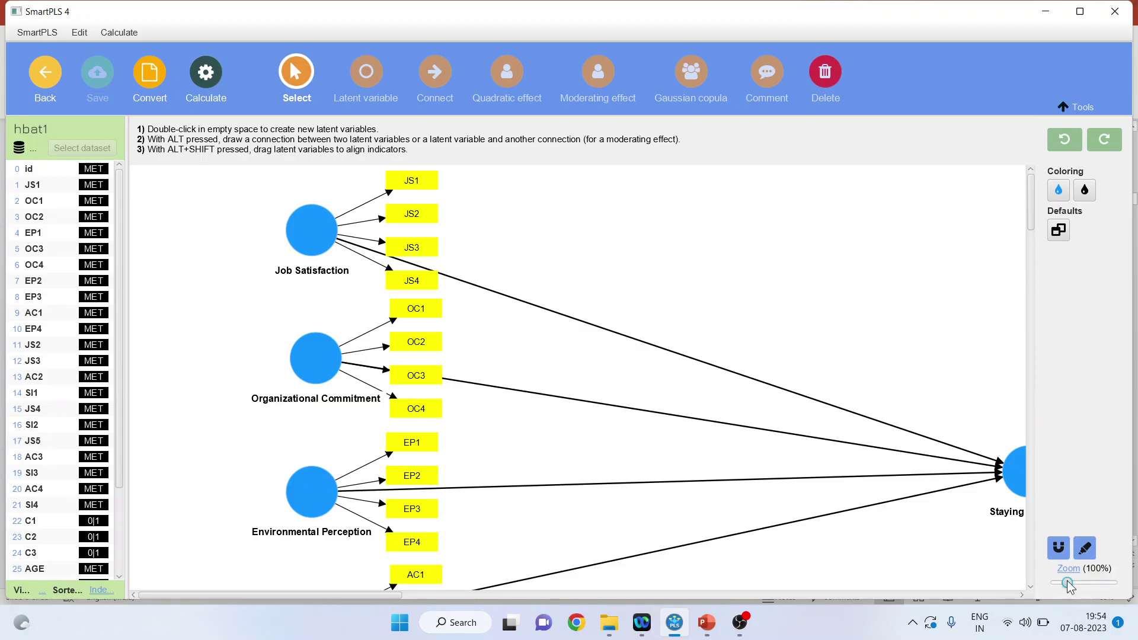
Run two-tailed bootstrapping on hbat1 with 5000 subsamples at 0.05 significance and open the report's path coefficients with T and p values
{"action": "left_click_drag", "start_coordinate": [1067, 581], "coordinate": [1062, 583]}
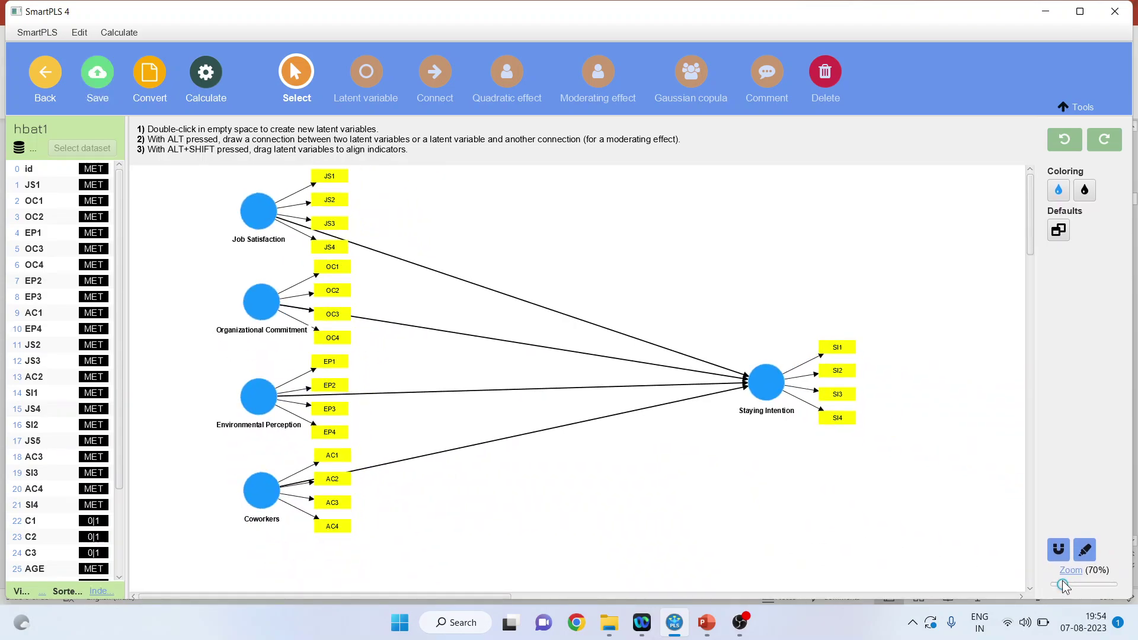
{"action": "left_click", "coordinate": [215, 83]}
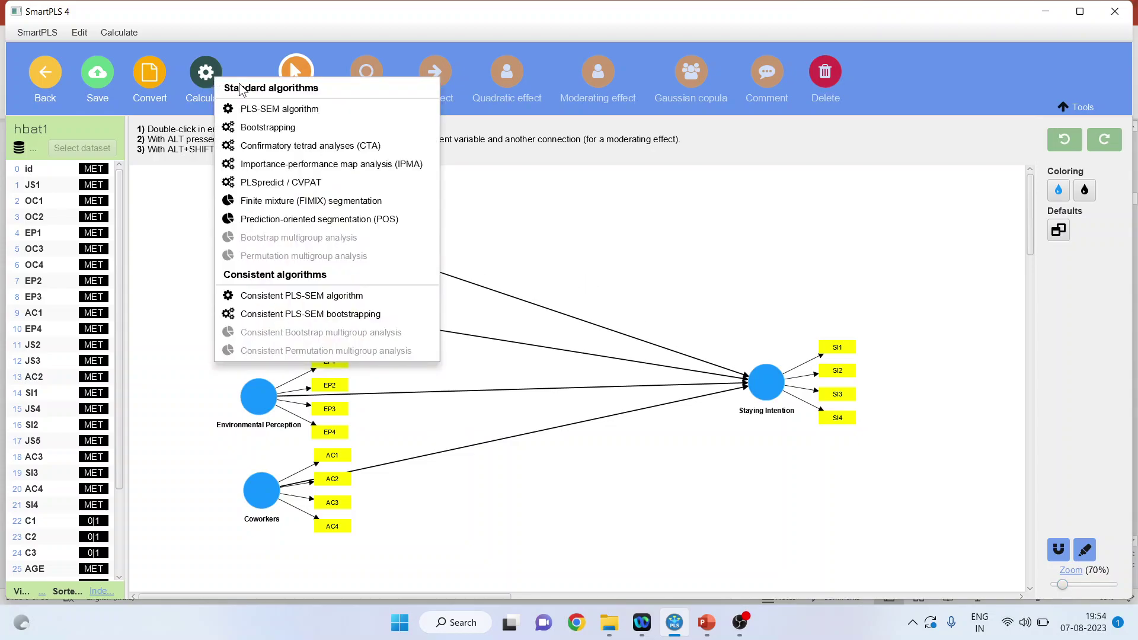
{"action": "left_click", "coordinate": [277, 128]}
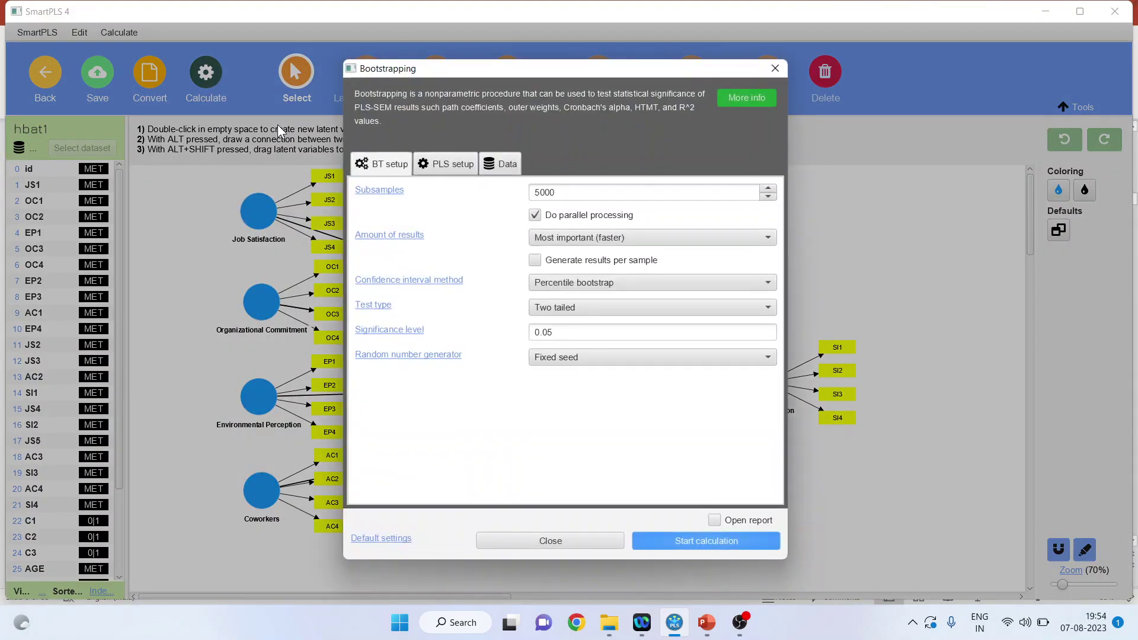
{"action": "left_click", "coordinate": [652, 538]}
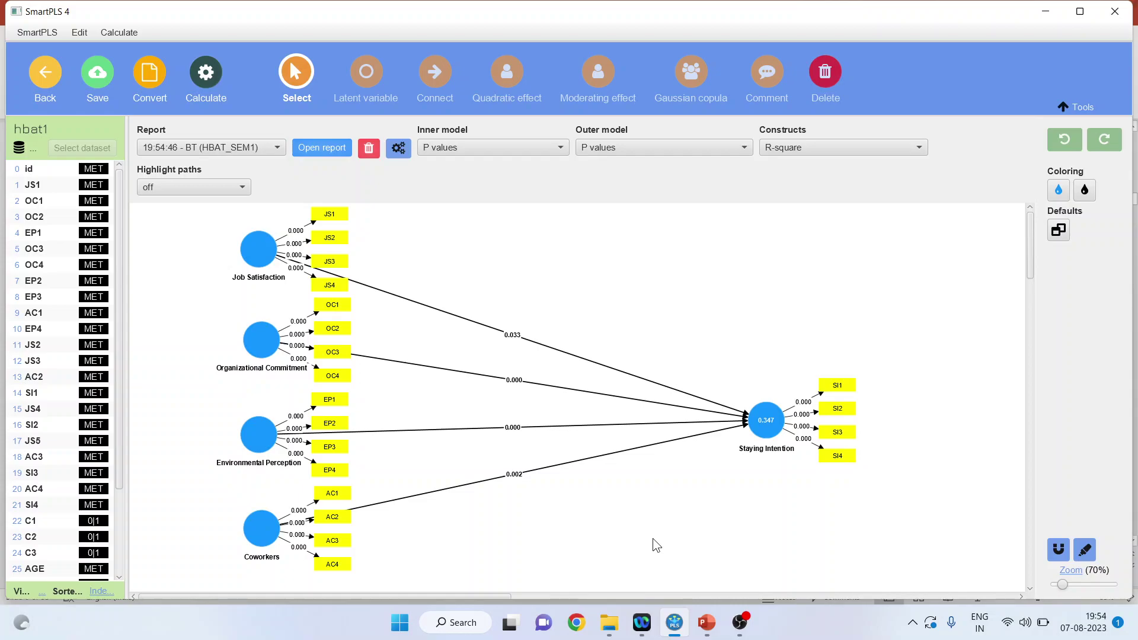
{"action": "left_click", "coordinate": [326, 148]}
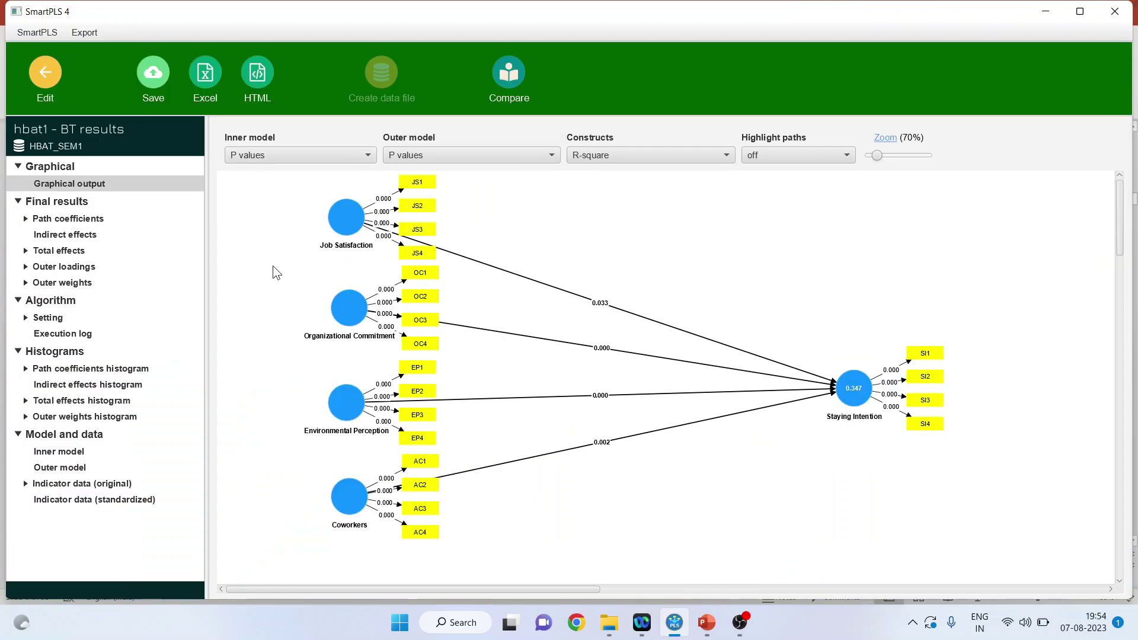
{"action": "left_click", "coordinate": [98, 218]}
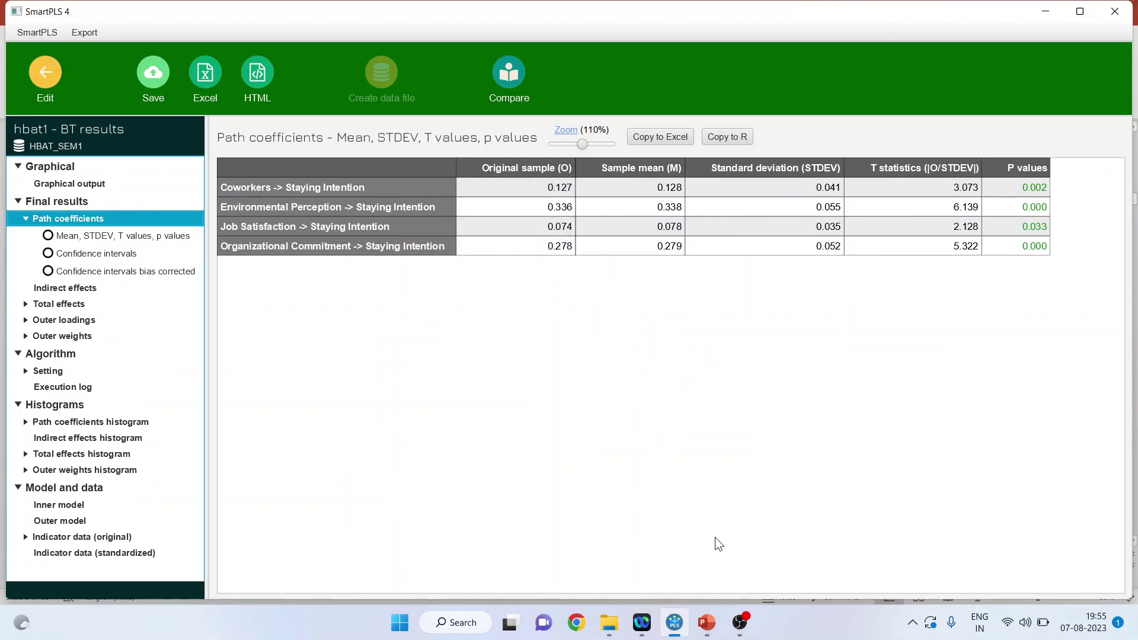
Switch to PowerPoint and present the slide on the convergence of PLS-SEM and CB-SEM results
{"action": "key", "text": "alt+Tab"}
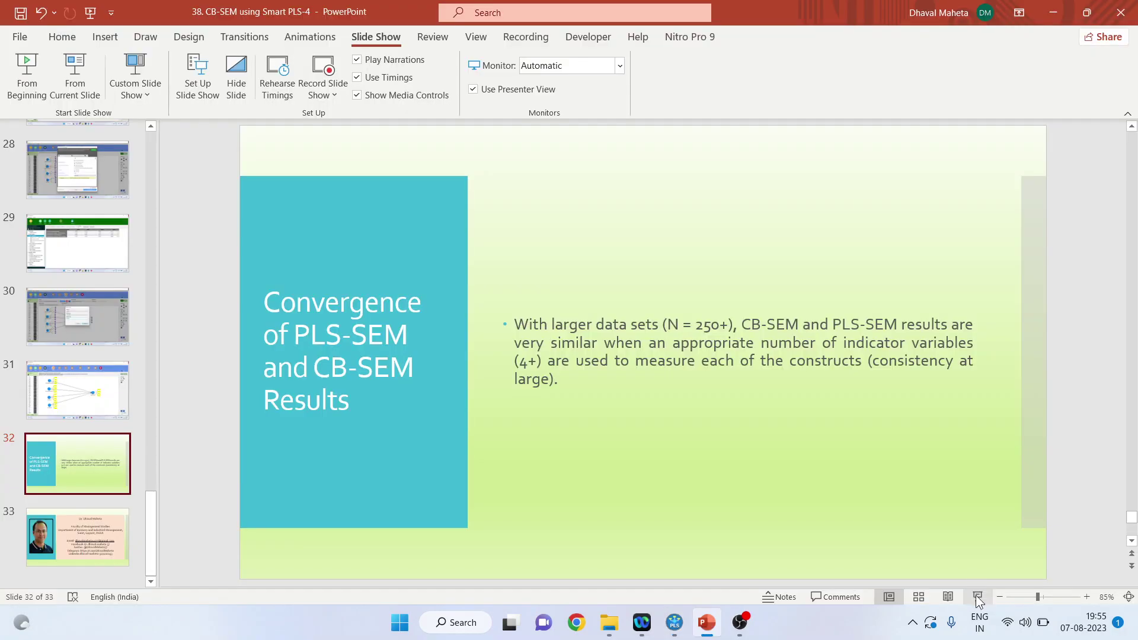
{"action": "left_click", "coordinate": [975, 599]}
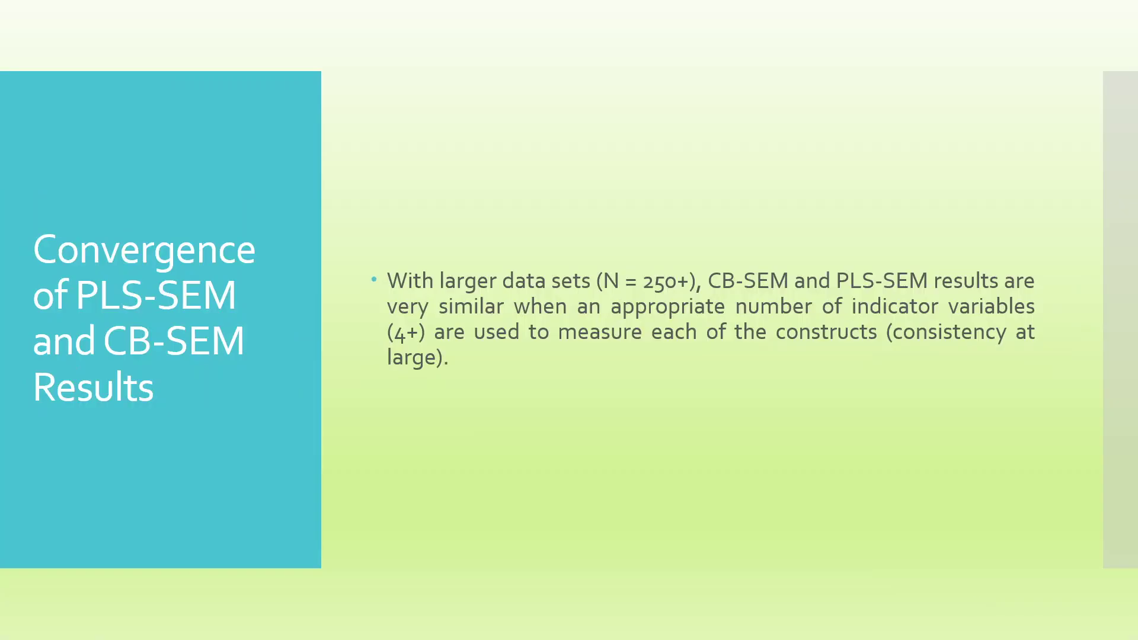